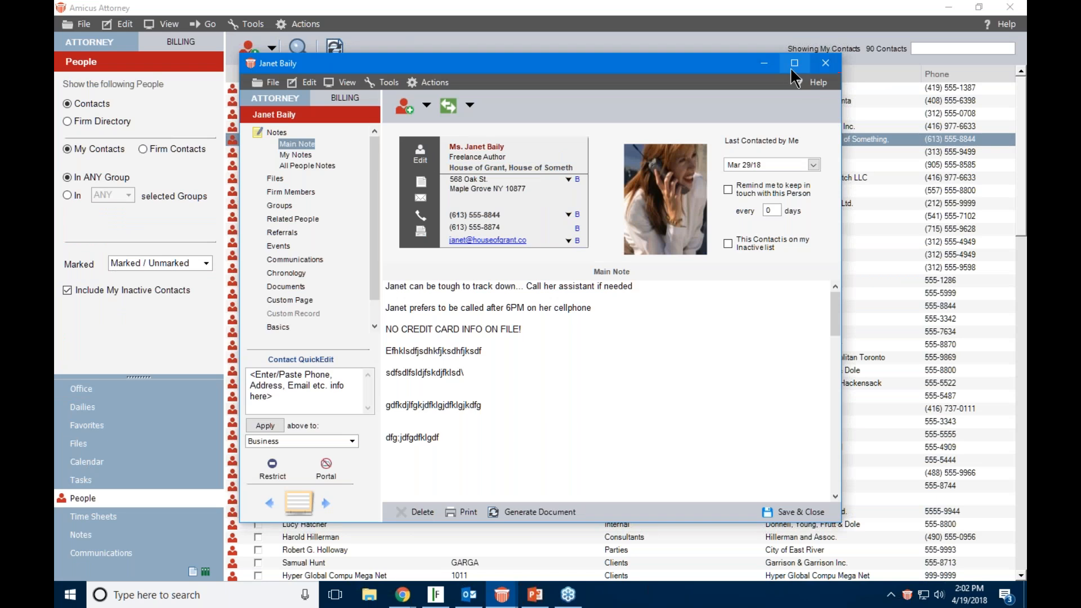
- Maximize the contact window, delete the gibberish lines from the Main Note, and add a line with the contact's date of birth
left_click(793, 64)
left_click_drag(253, 380, 200, 293)
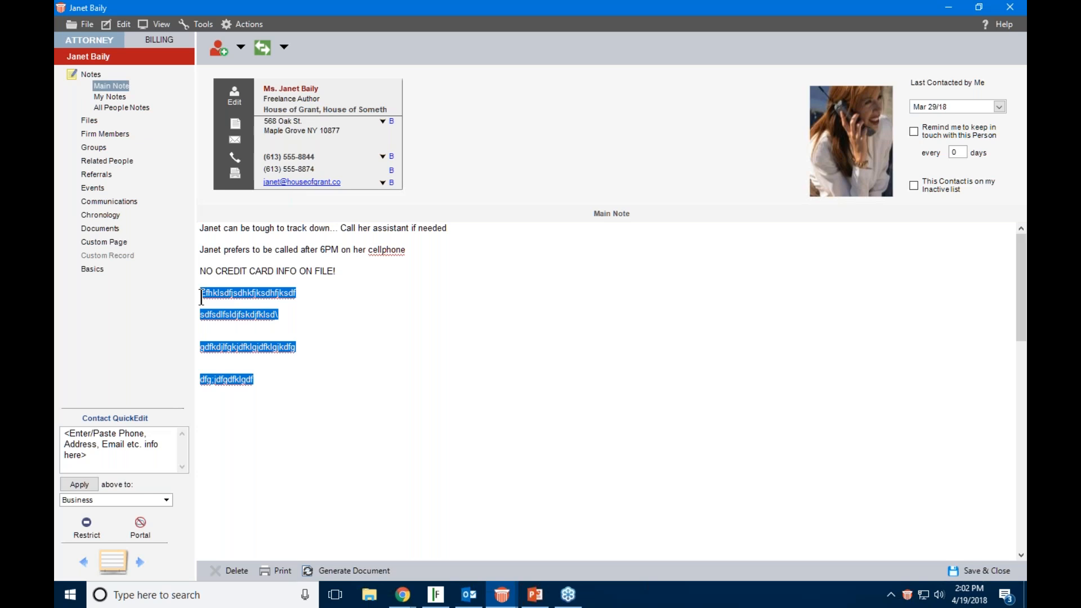
key("Delete")
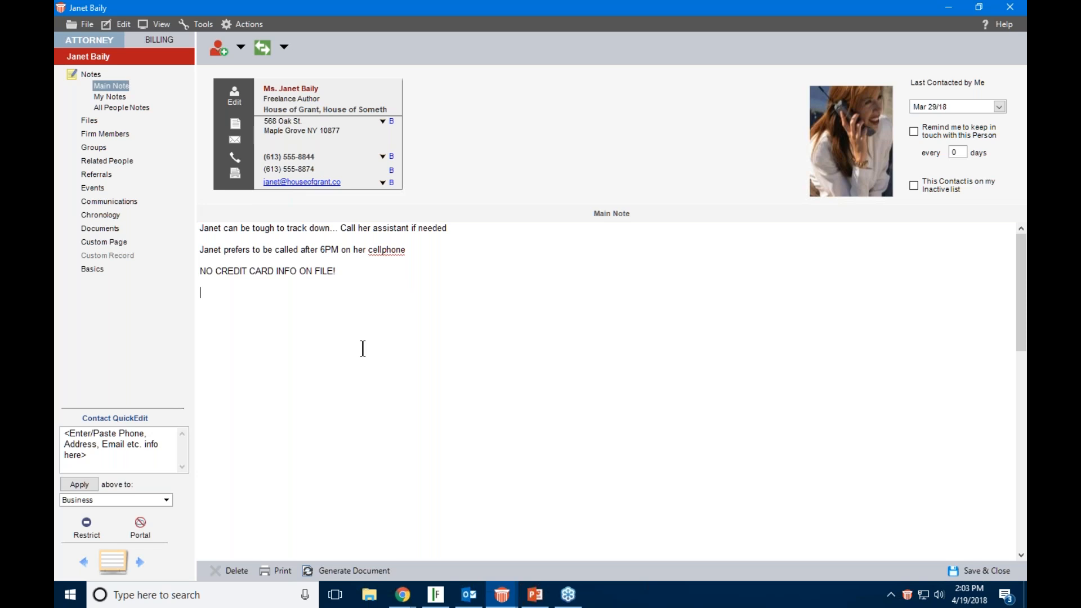
key("Return")
type("DOB January 21/1981")
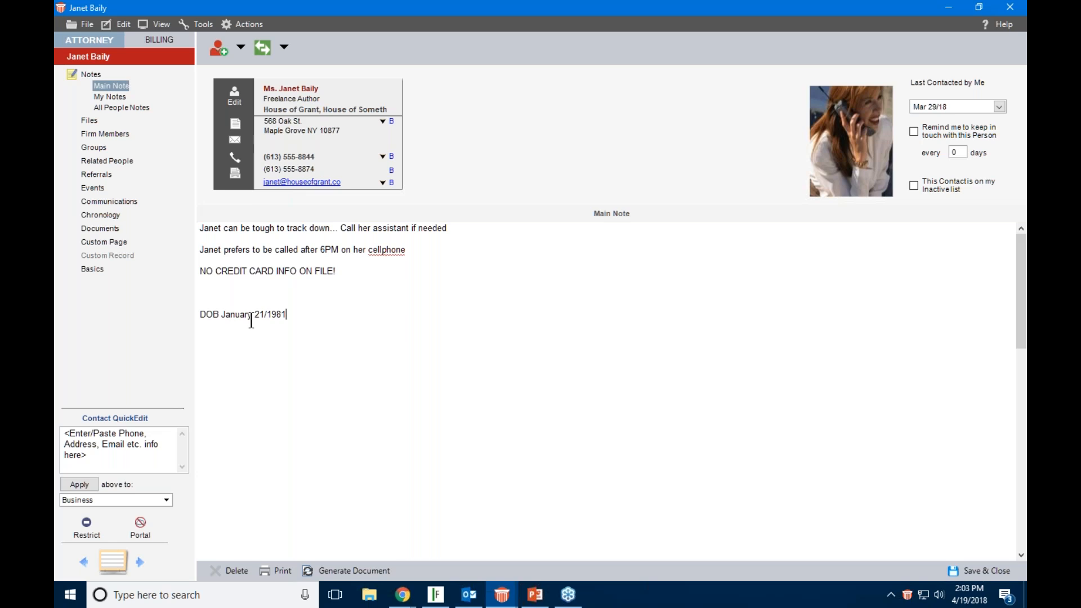
- Examine the contact's Client Personal Information custom page, including the date of birth picker and the Client Type options, keeping Legacy
left_click(111, 242)
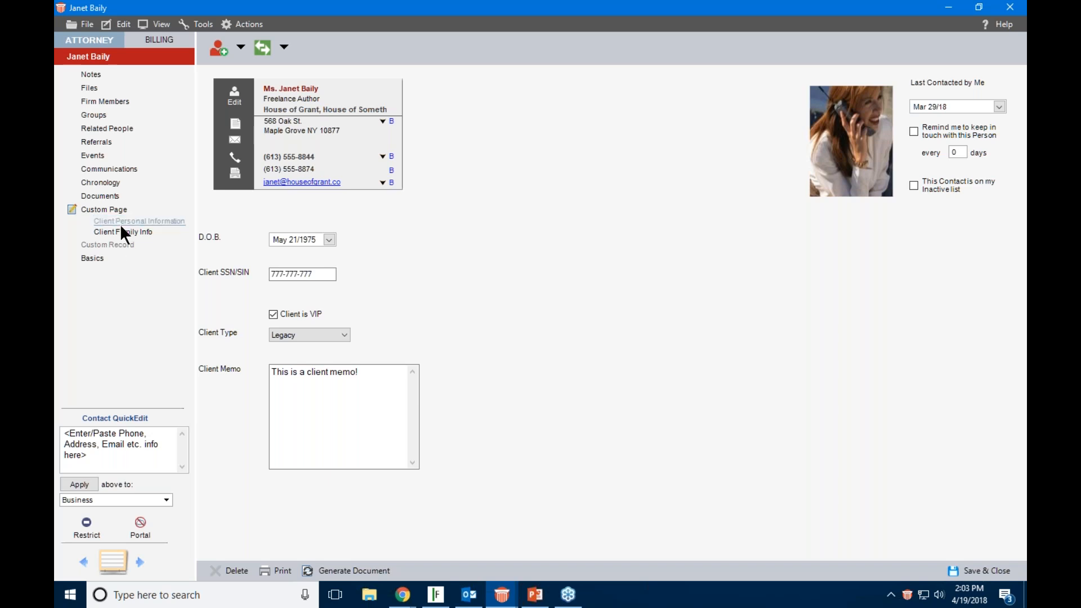
left_click(120, 224)
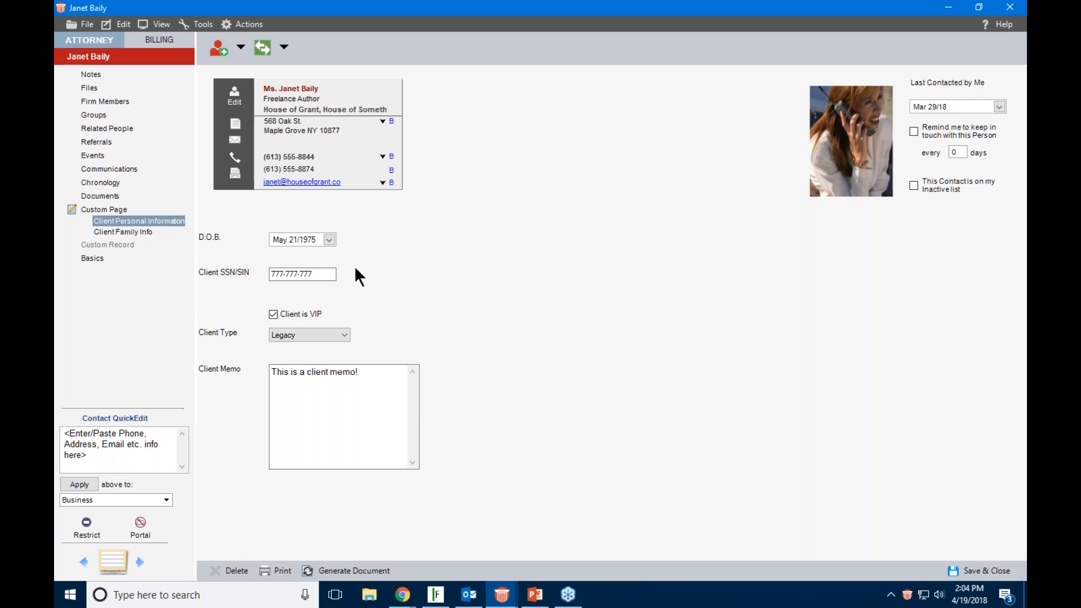
left_click(329, 241)
left_click(329, 240)
mouse_move(293, 279)
left_click(340, 338)
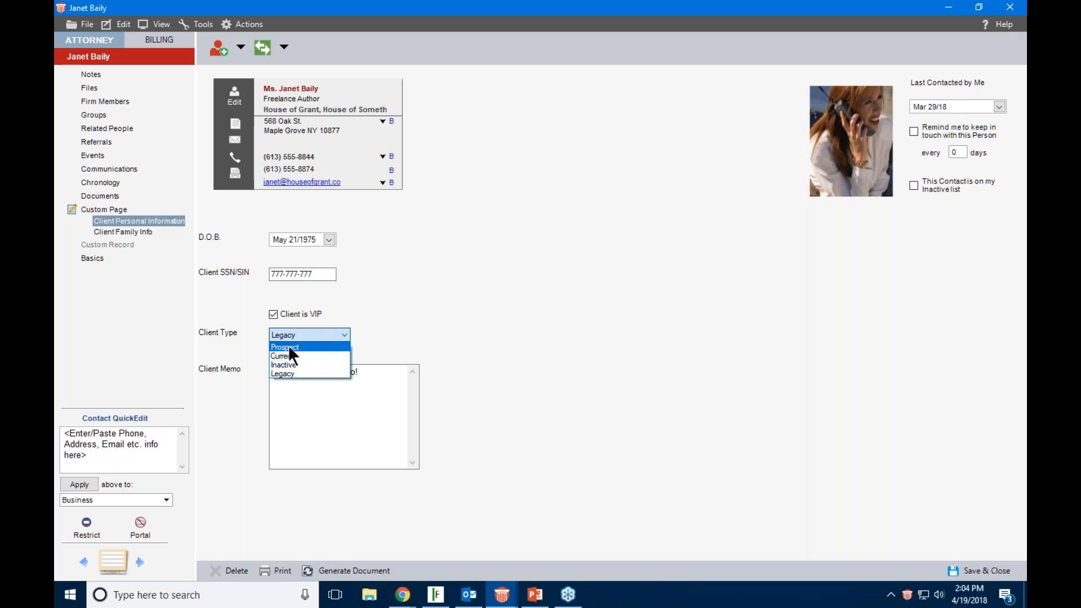
left_click(290, 373)
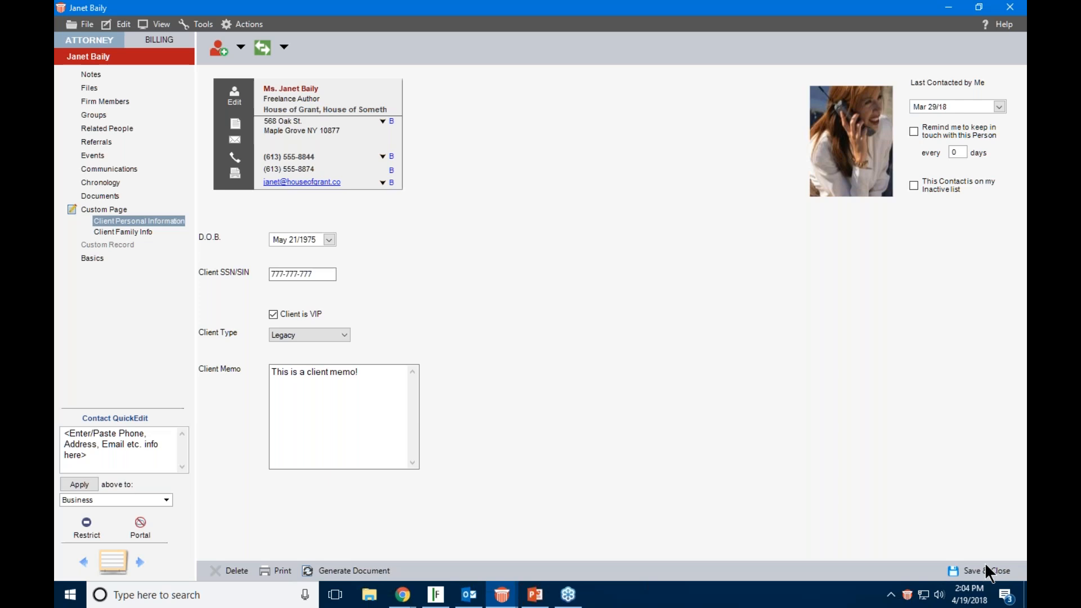
- Return to the main window and open the same client's Litigation file from the active files list, maximized
left_click(507, 596)
left_click(439, 529)
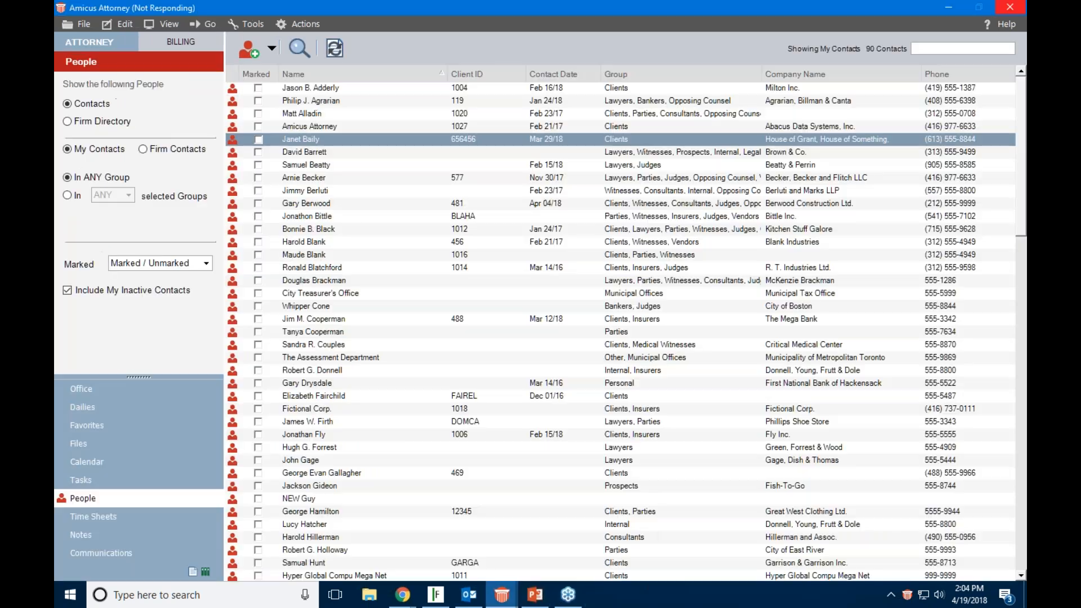
left_click(83, 444)
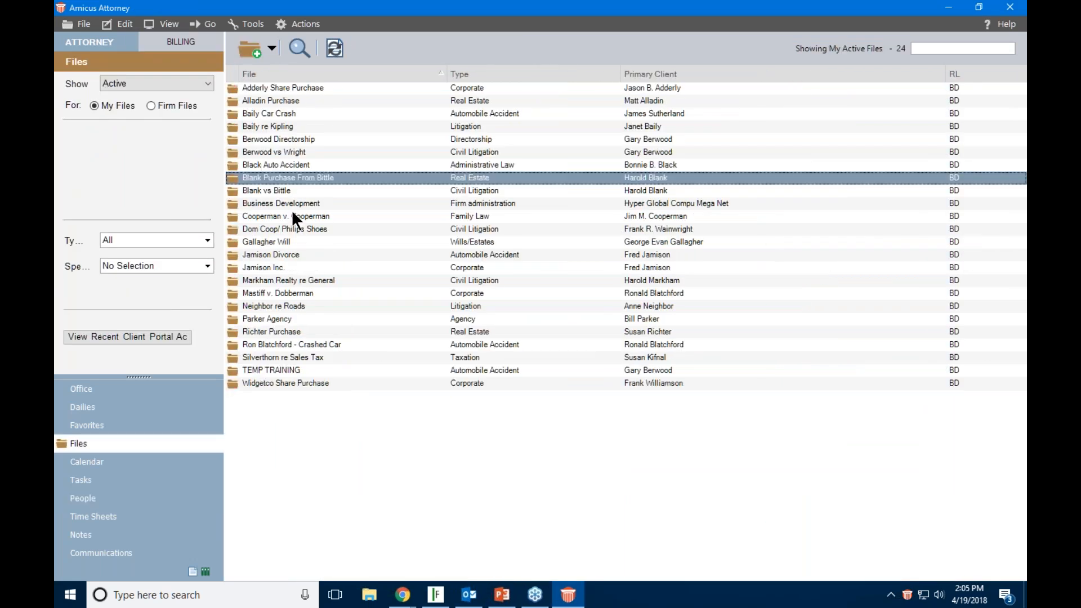
left_click(267, 127)
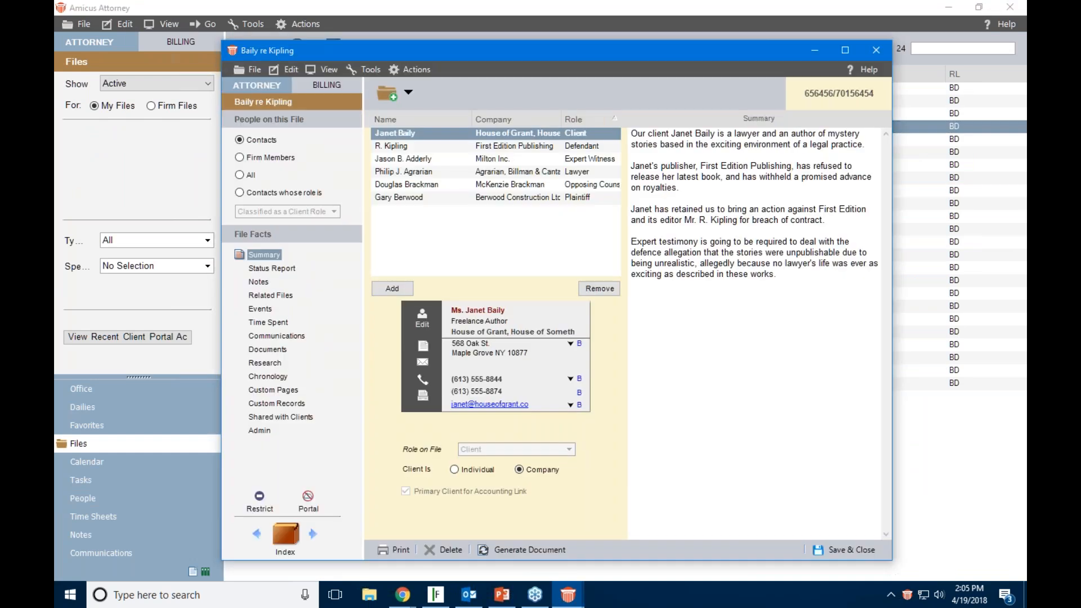
double_click(364, 55)
key("ctrl")
key("ctrl")
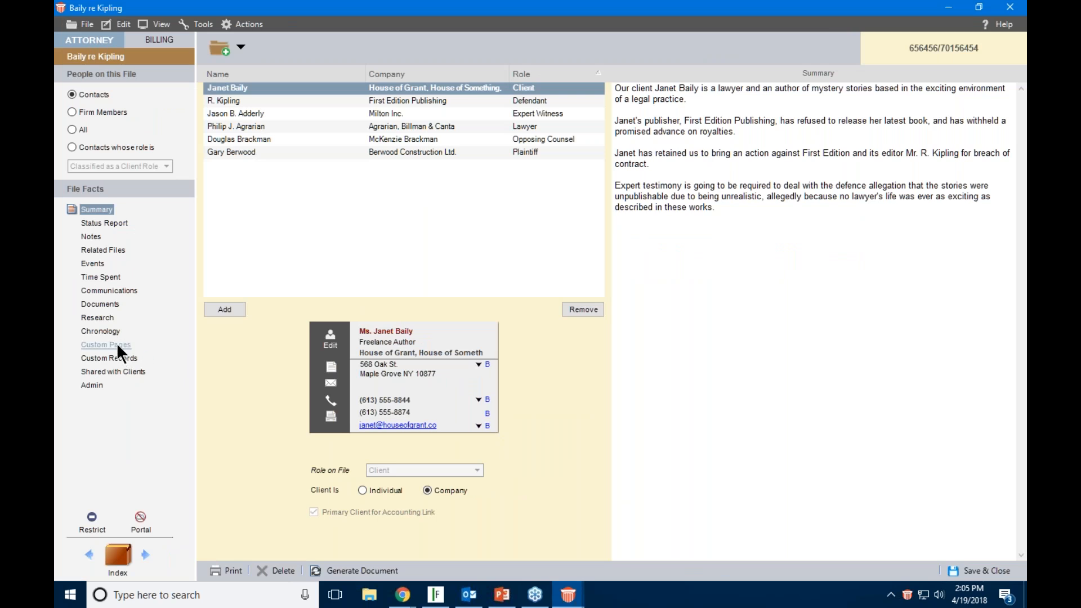
- Review the file's Corporate Information and Corporate Details custom pages, and close the file with saving
left_click(119, 346)
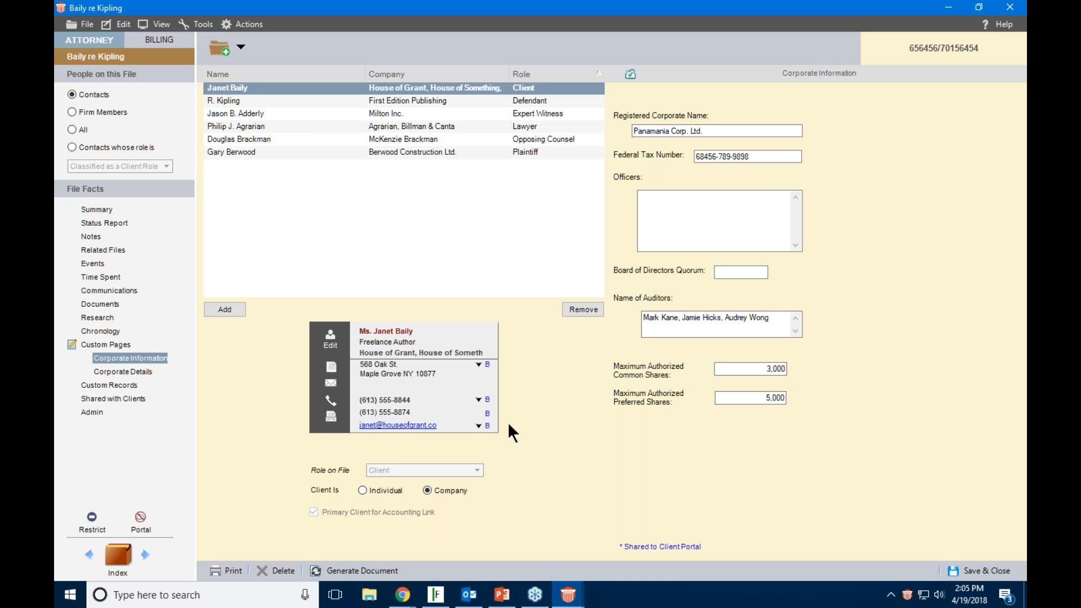
left_click(156, 360)
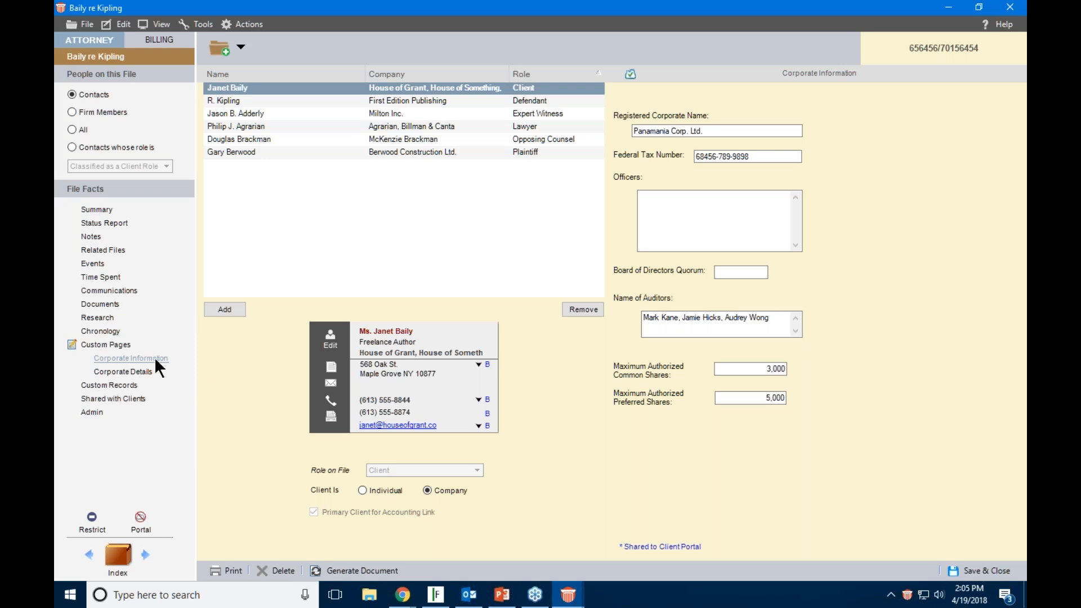
left_click(152, 371)
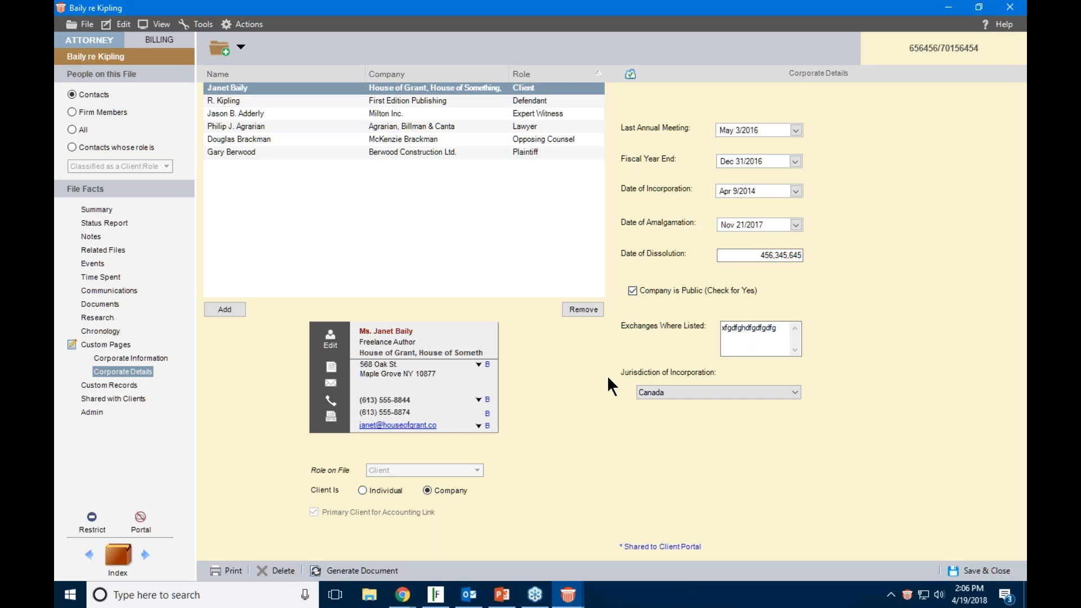
left_click(974, 571)
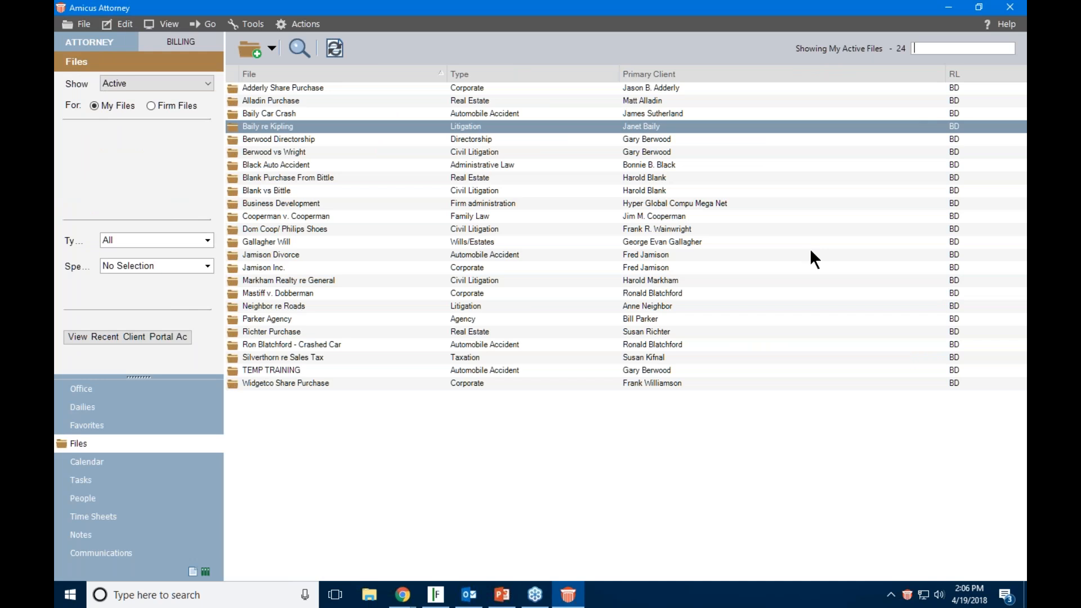
- Open the Custom Pages and Records administration from the Office module
left_click(80, 390)
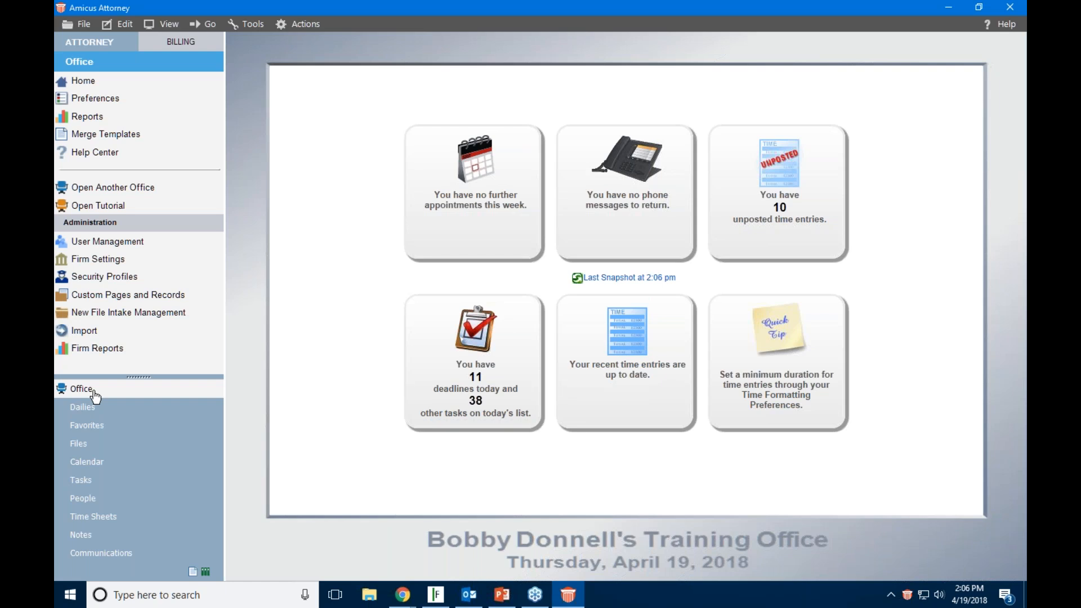
left_click(118, 302)
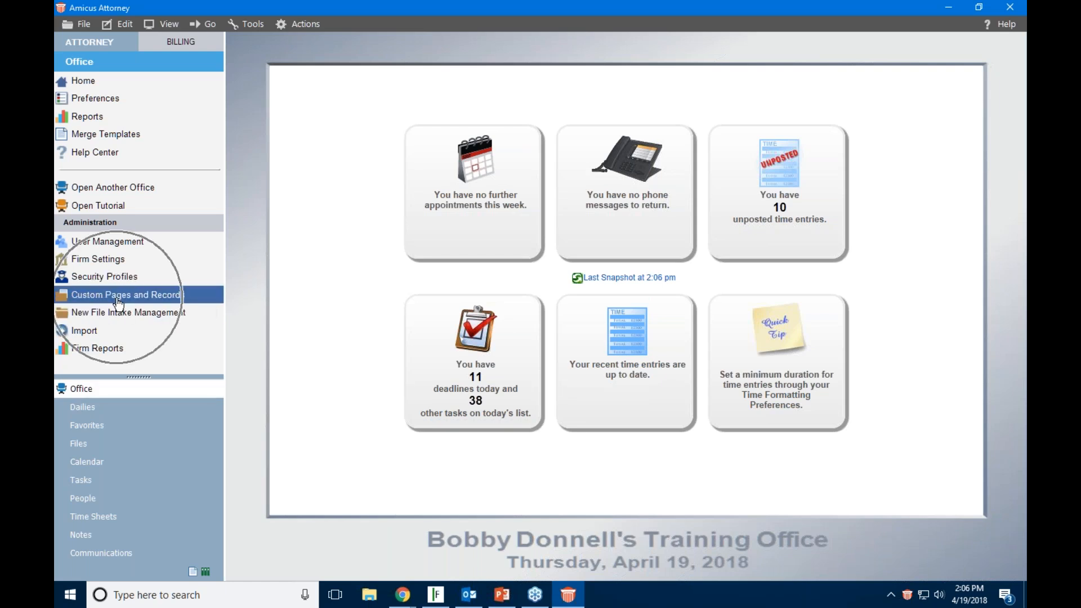
key("ctrl")
key("ctrl")
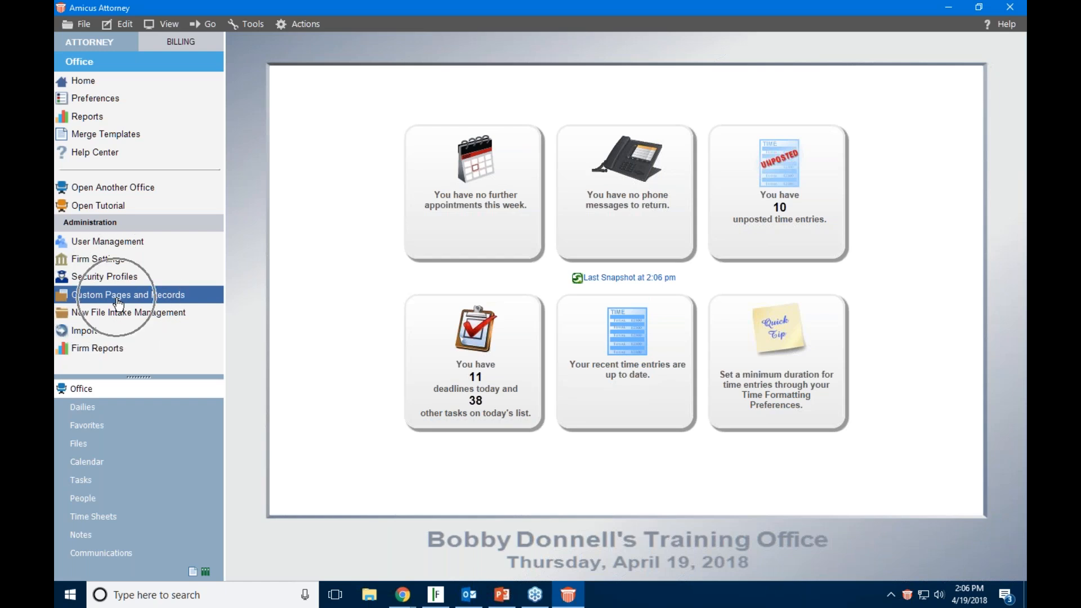
key("ctrl")
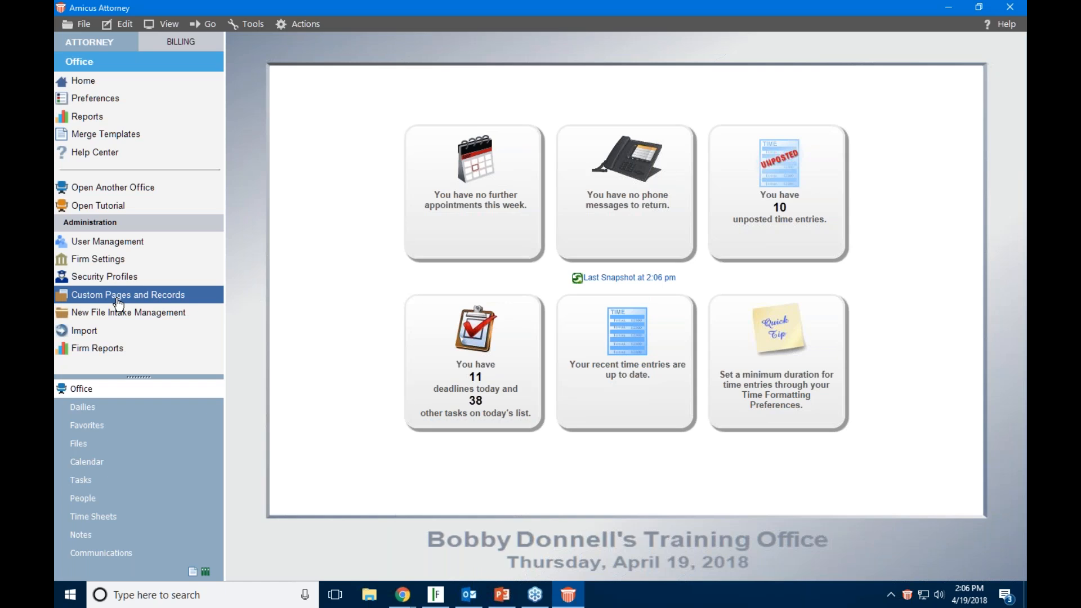
left_click(118, 302)
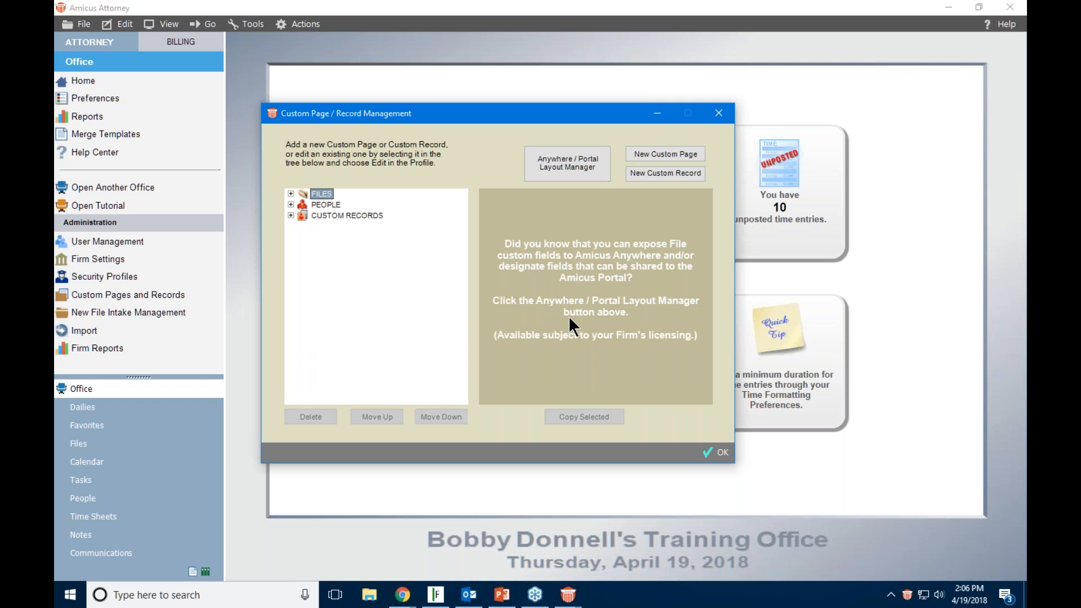
- Expand the Files branch of the custom page tree, select the Real Estate file type and list its custom pages
left_click(290, 194)
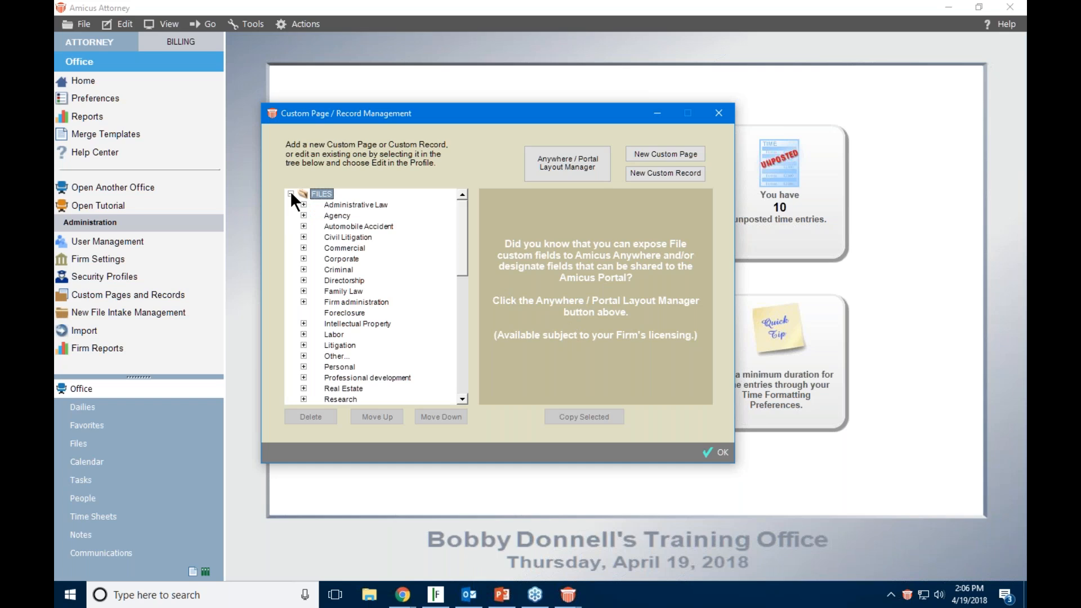
left_click(291, 194)
left_click(291, 194)
mouse_move(466, 245)
left_mouse_down()
mouse_move(464, 273)
mouse_move(465, 228)
left_mouse_up()
left_click_drag(465, 223, 468, 241)
left_click(347, 343)
left_click(347, 343)
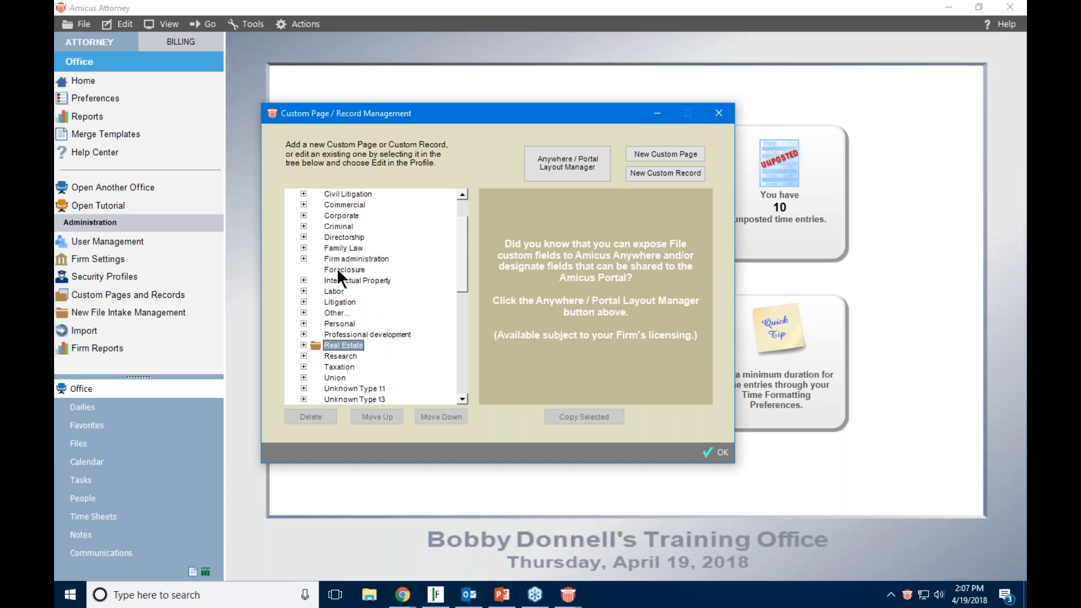
left_click(303, 345)
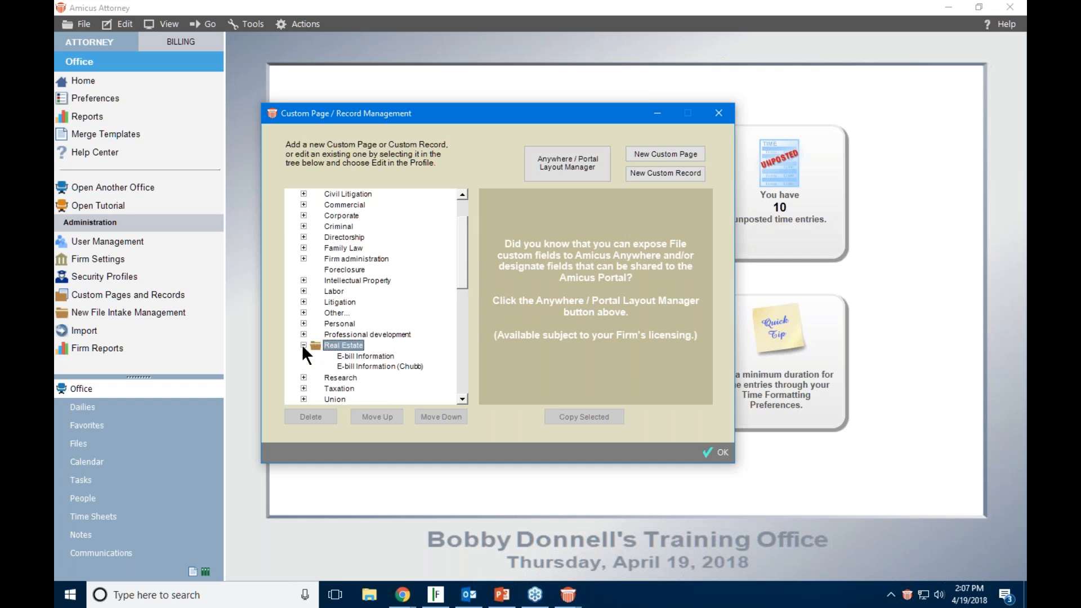
scroll(461, 277, "down", 1)
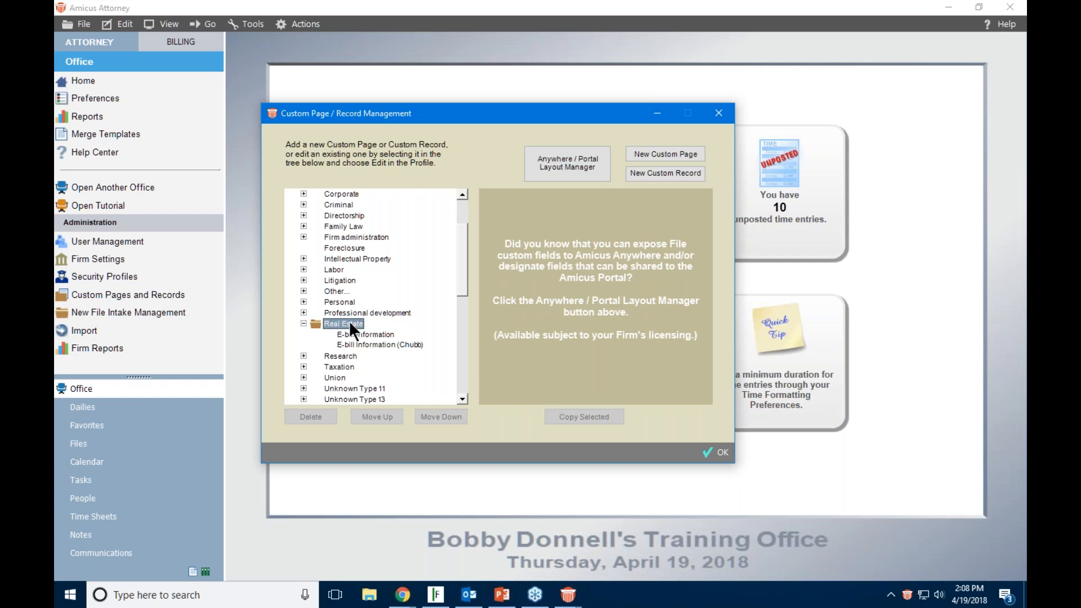
- Start a new custom page for the Real Estate file type, name it Sale Details and keep its availability as Files
key("ctrl")
key("ctrl")
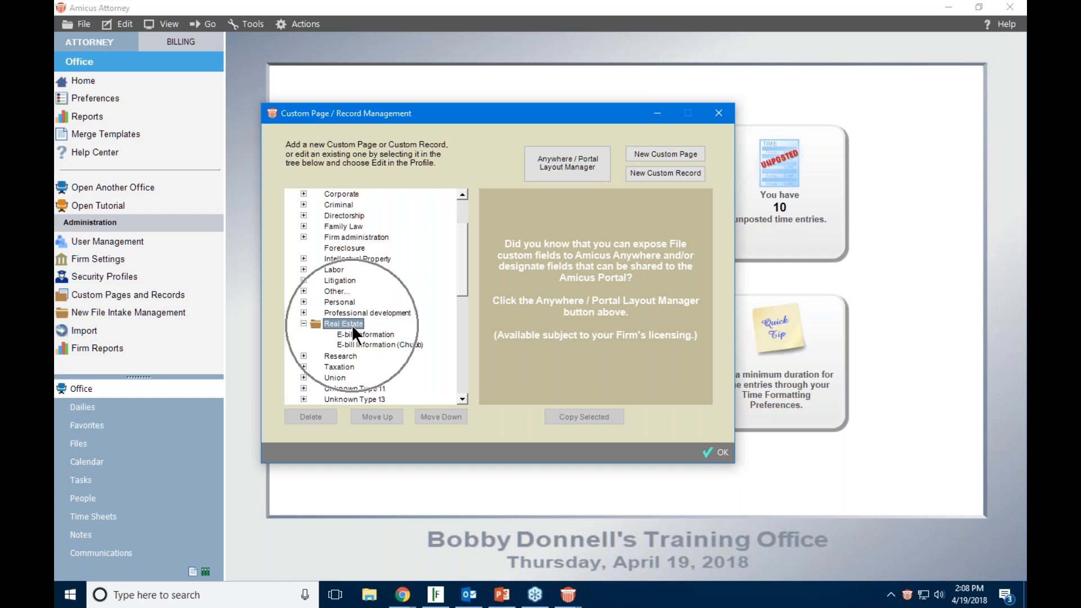
key("ctrl")
key("ctrl")
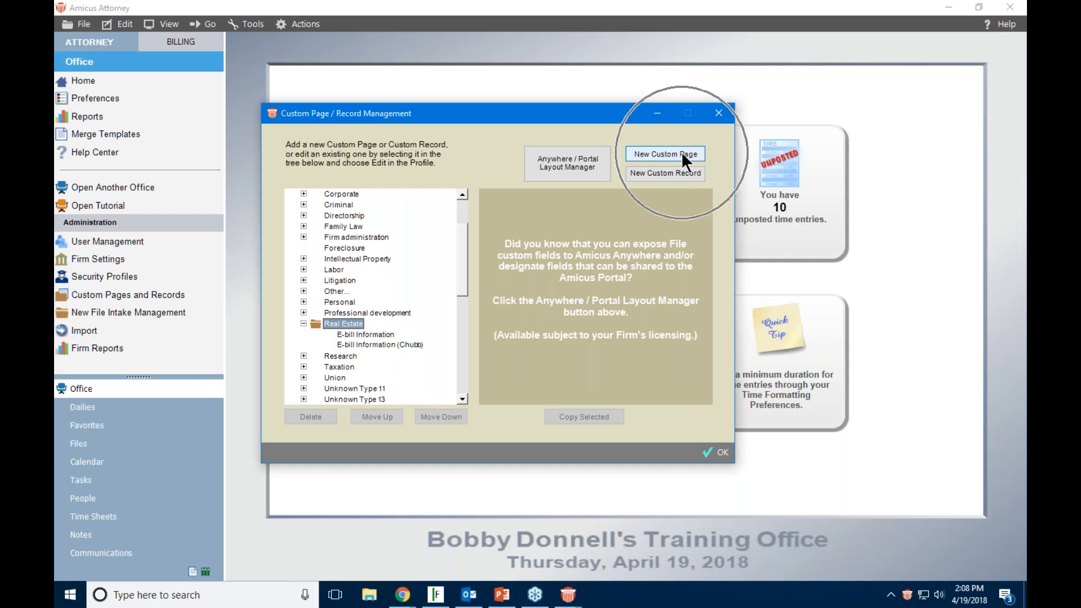
left_click(666, 154)
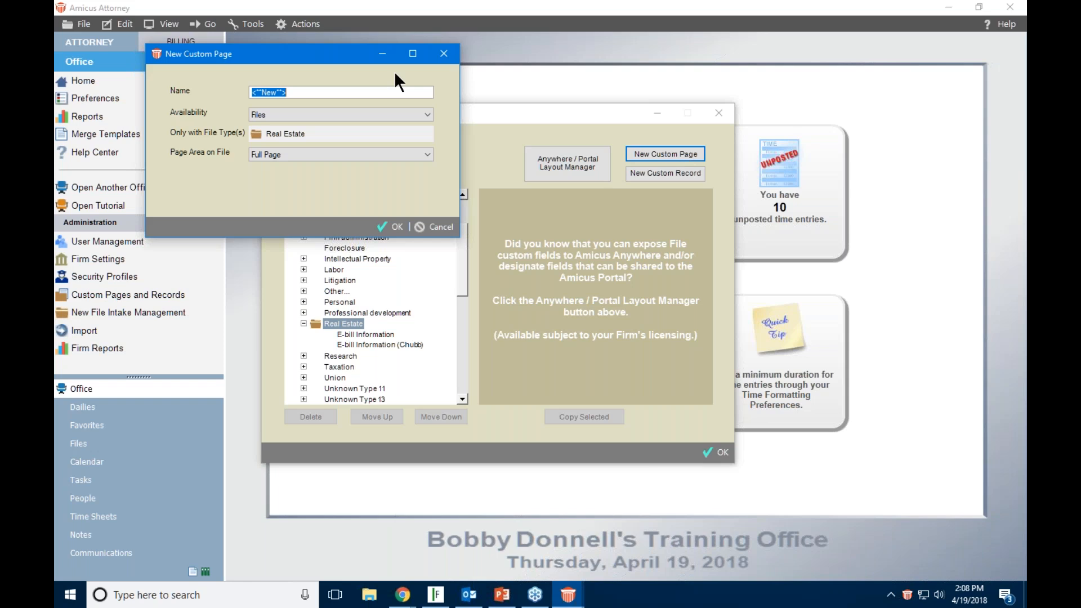
left_click_drag(336, 59, 709, 183)
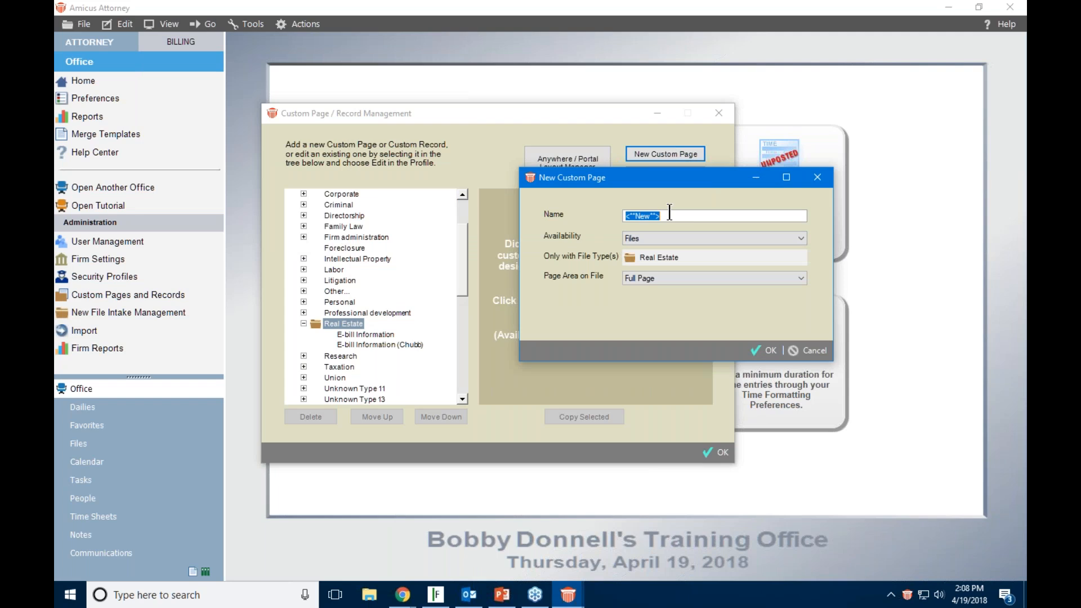
type("Sale Details")
left_click(631, 240)
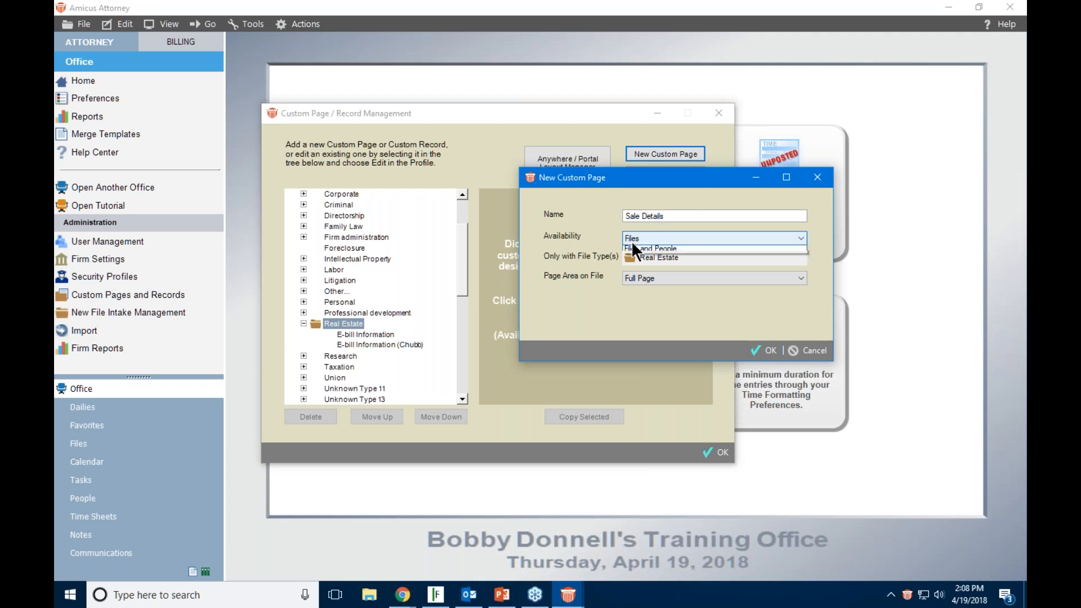
key("ctrl")
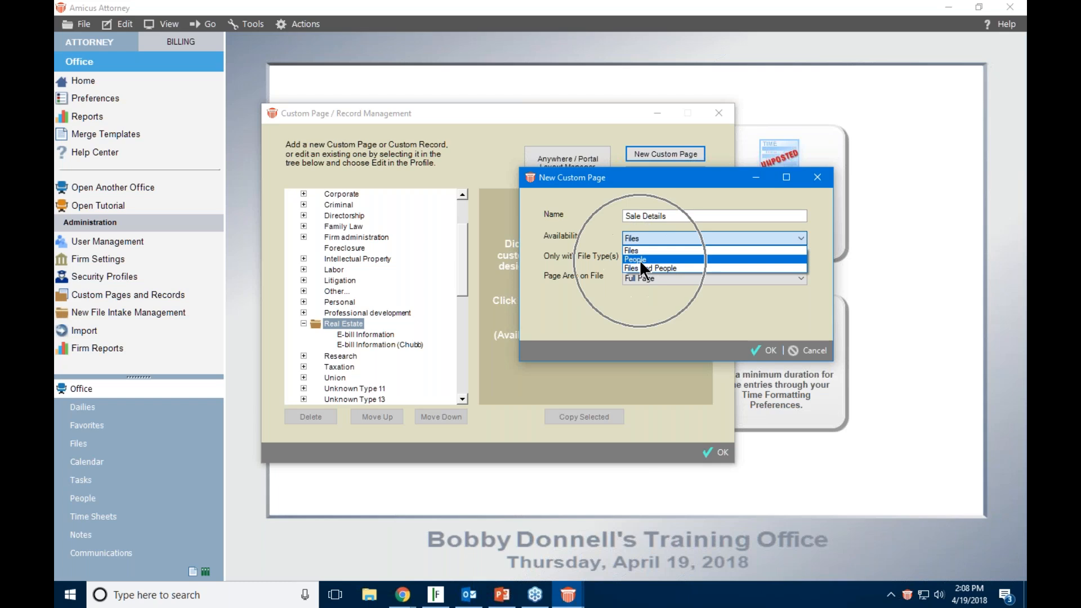
left_click(633, 251)
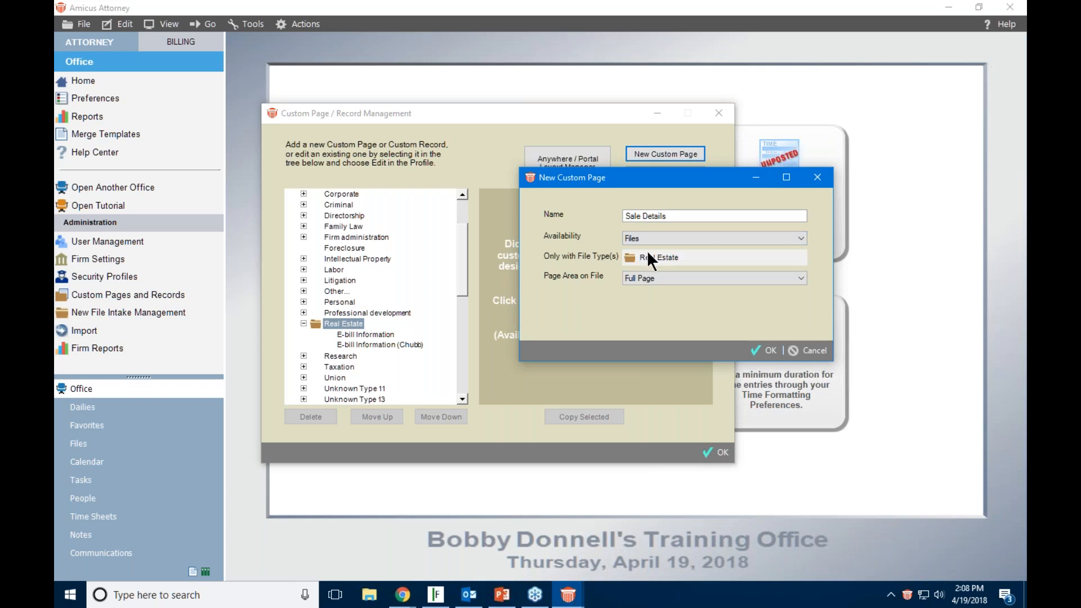
key("ctrl")
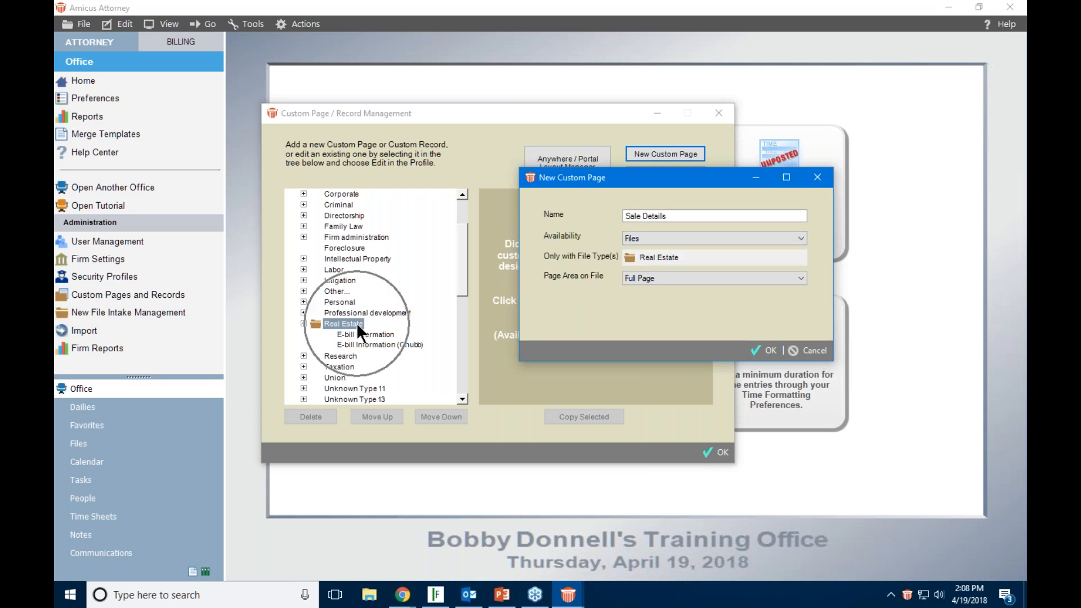
key("ctrl")
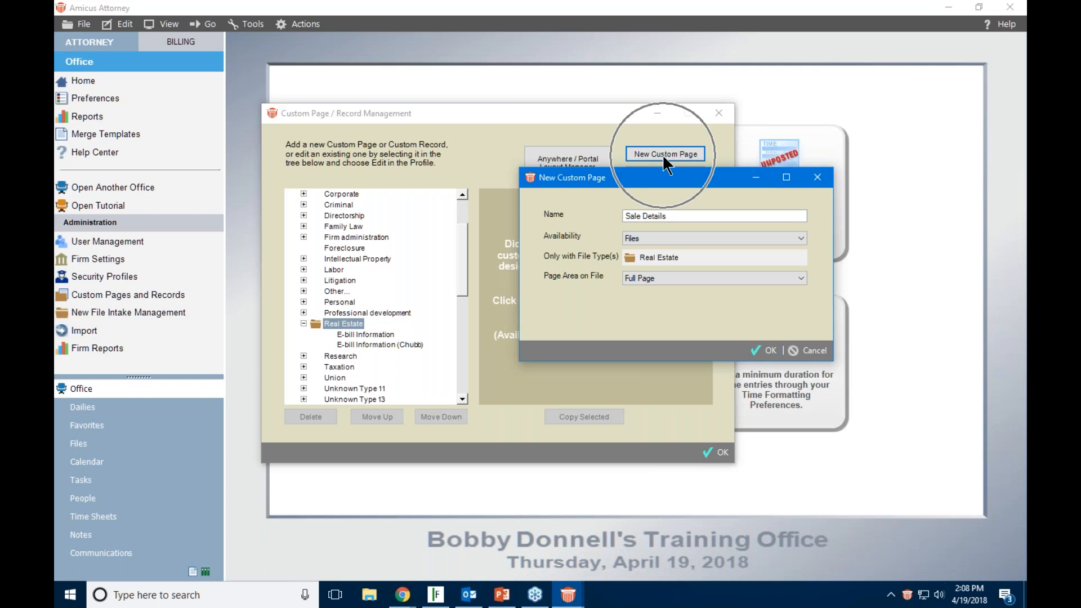
key("ctrl")
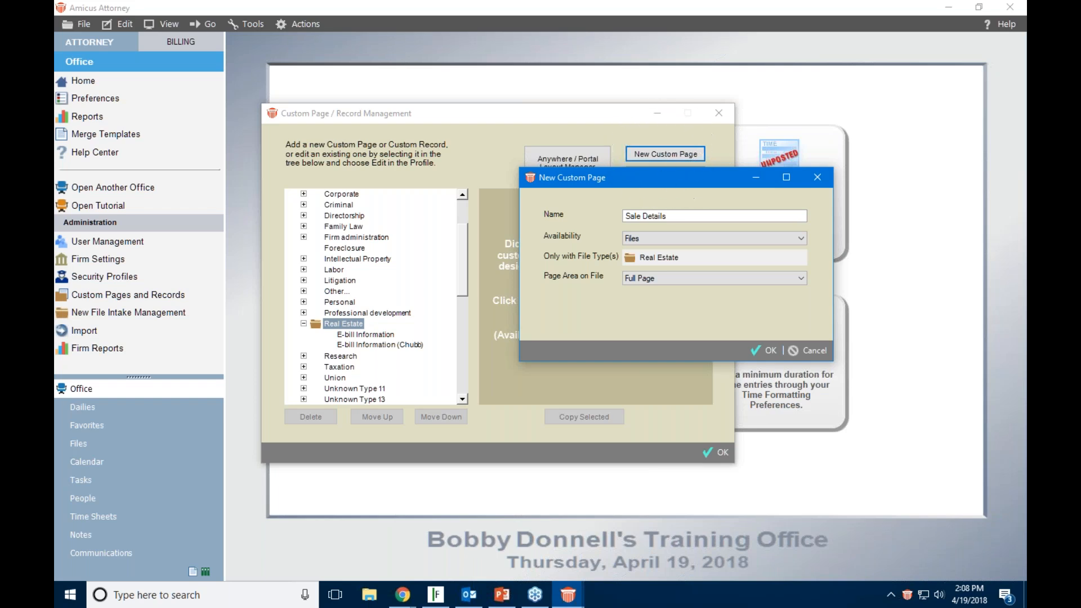
- Add Agency to the file types for which the new Sale Details custom page is available
left_click(631, 257)
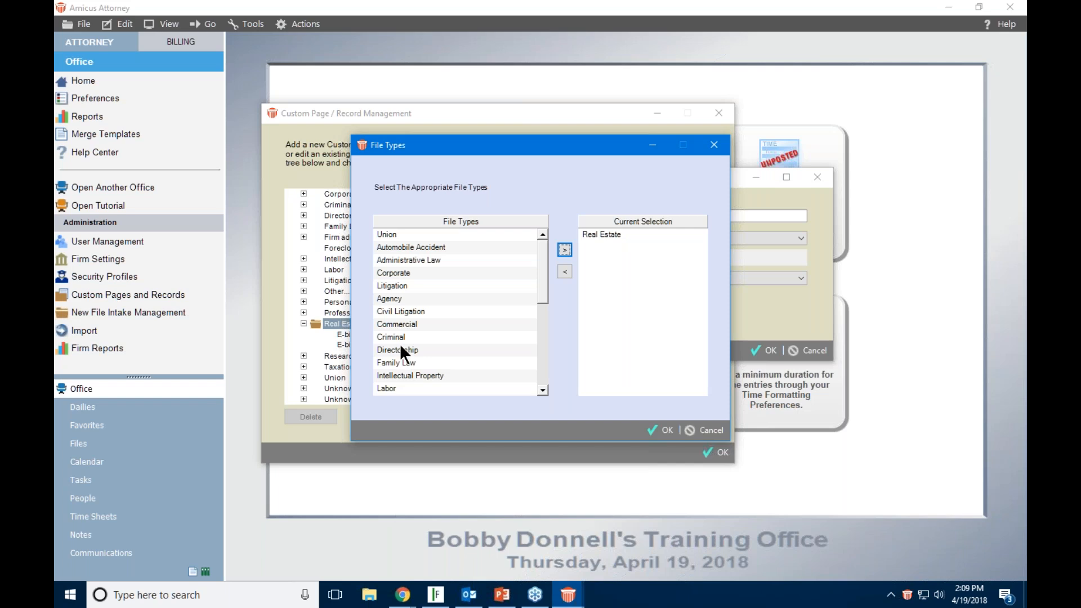
left_click(396, 300)
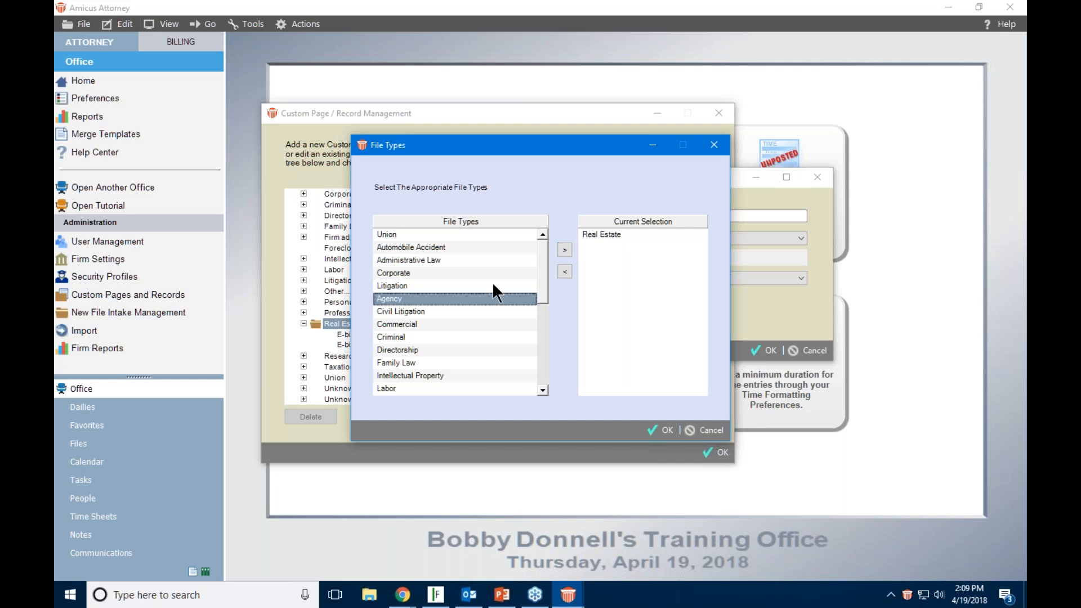
left_click(564, 251)
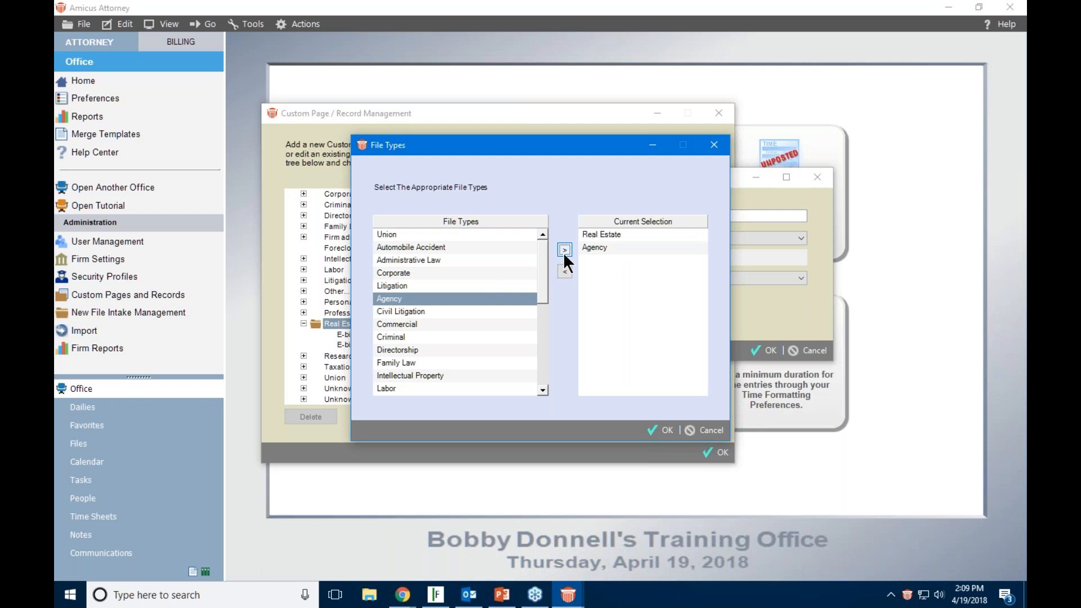
left_click(661, 429)
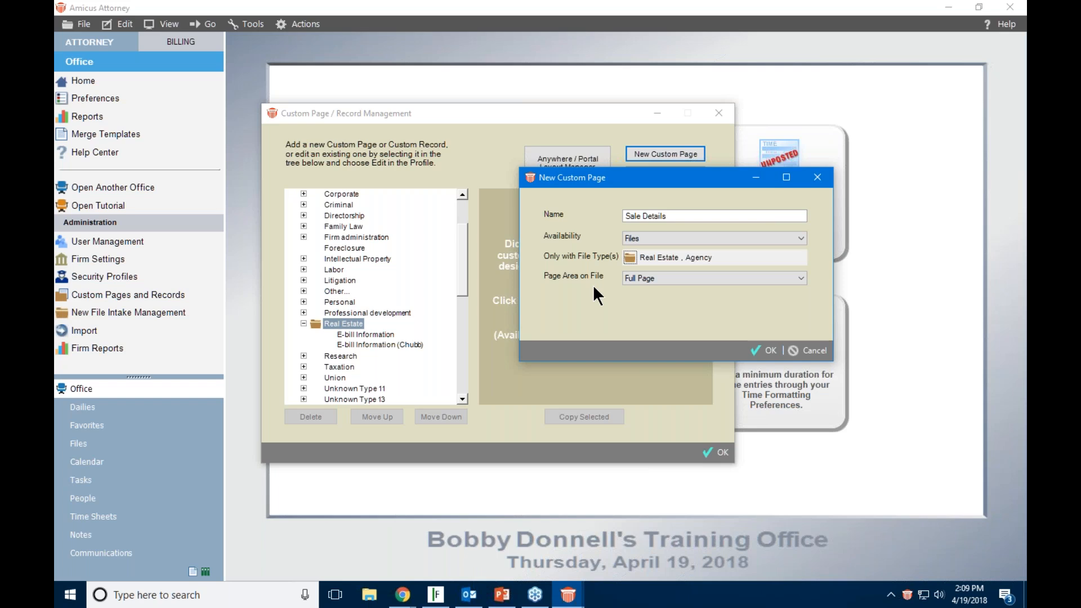
- Set the page area on file to Half Page and create the Sale Details page
left_click(688, 280)
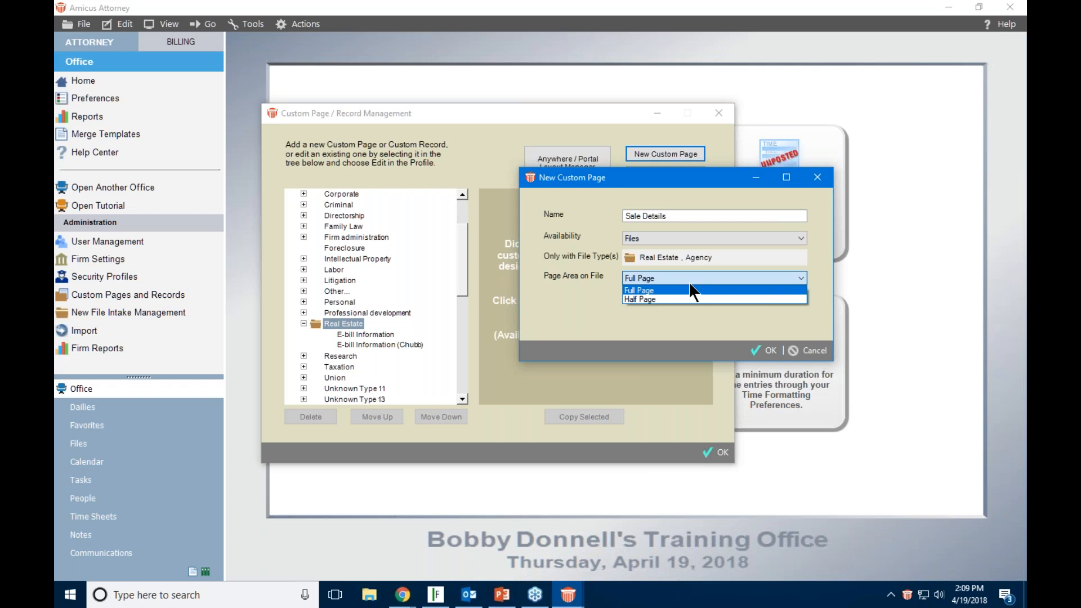
left_click(670, 299)
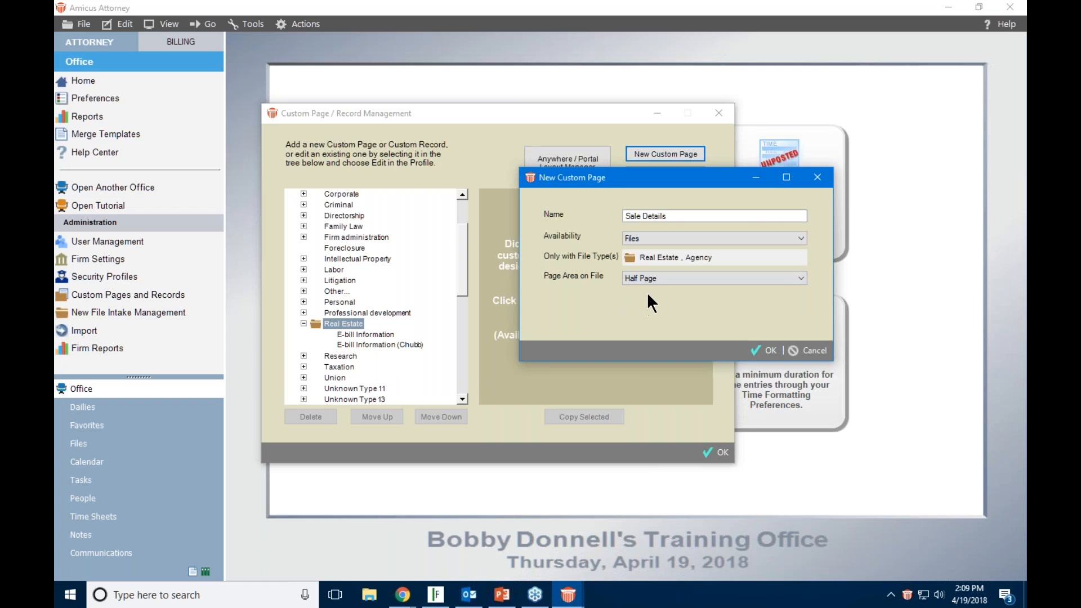
left_click(766, 351)
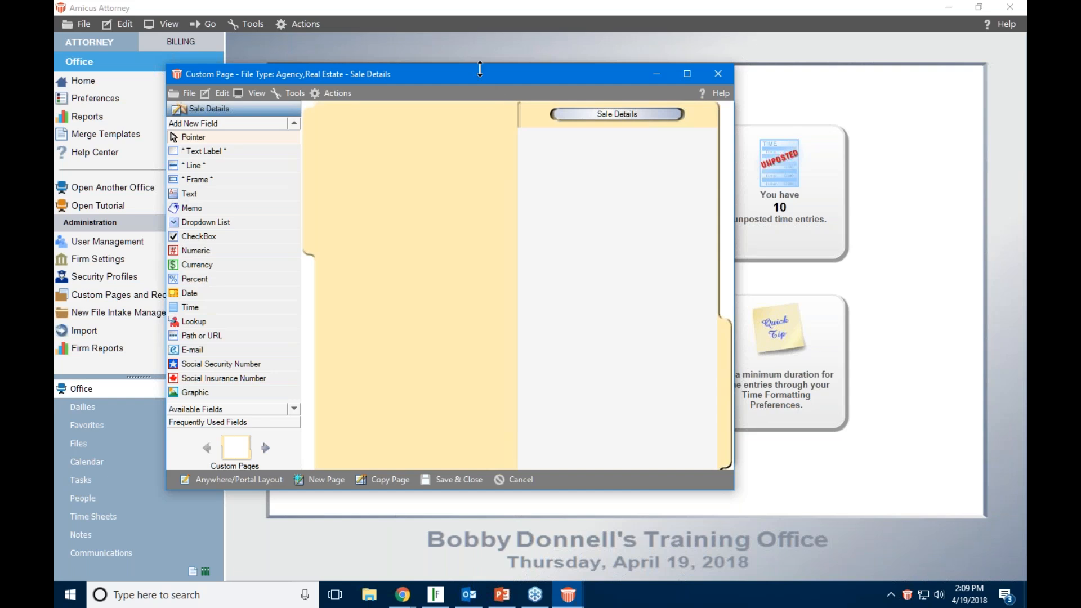
- Enlarge the page designer window and place a text field with a check box field below it on the Sale Details half page
left_click_drag(480, 77, 468, 38)
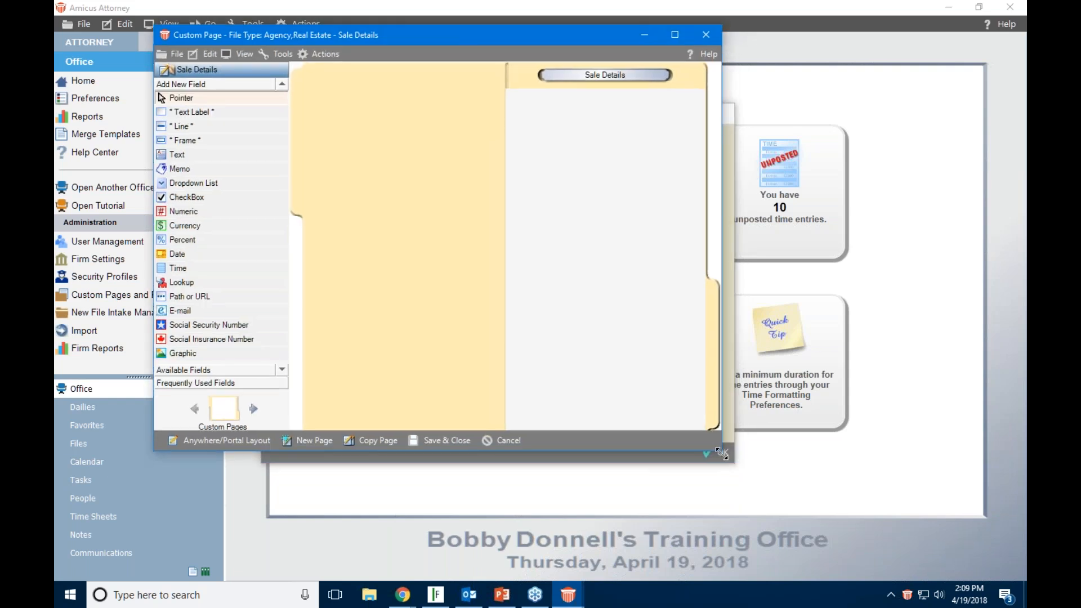
left_click_drag(736, 465, 888, 589)
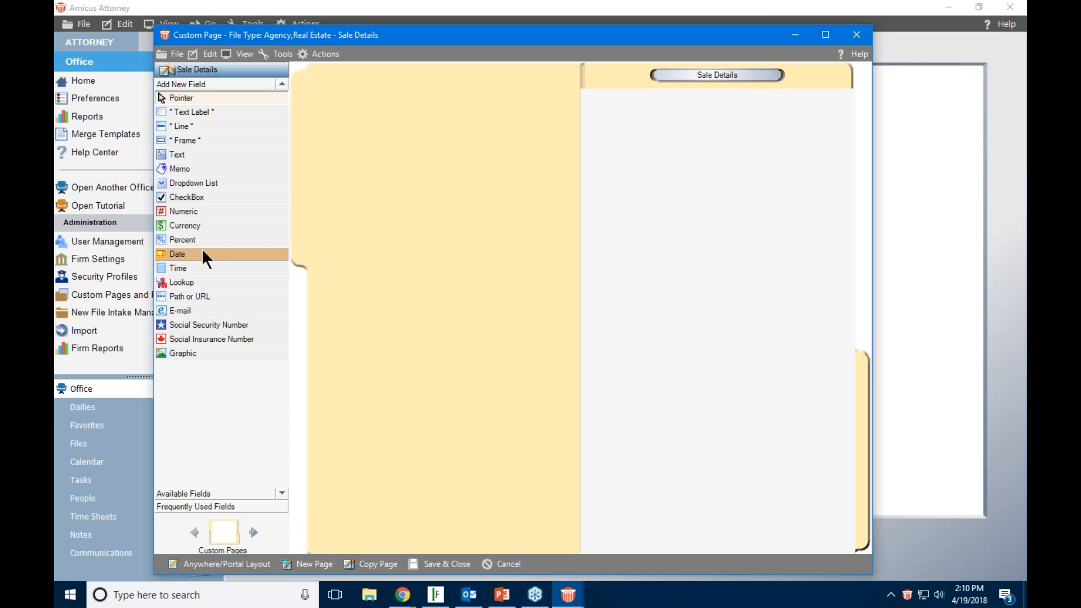
left_click(182, 154)
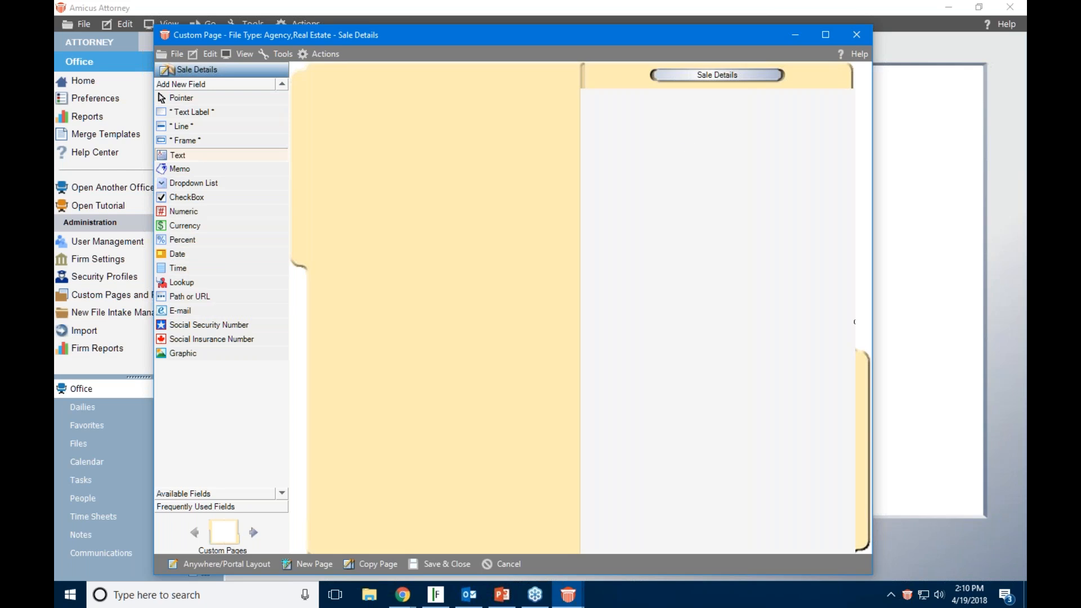
left_click(685, 136)
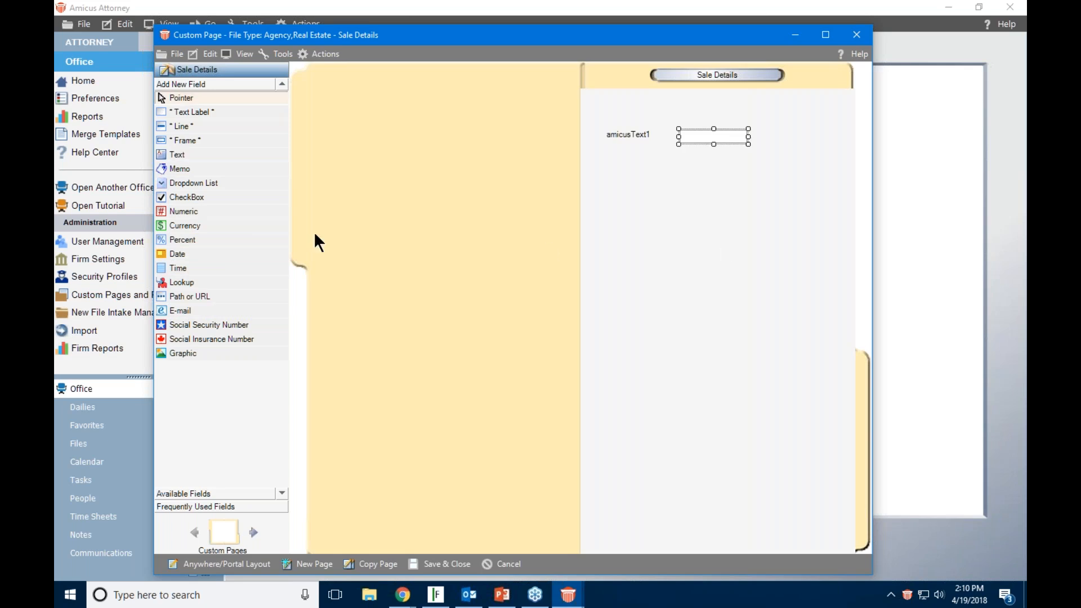
left_click(195, 197)
left_click(685, 170)
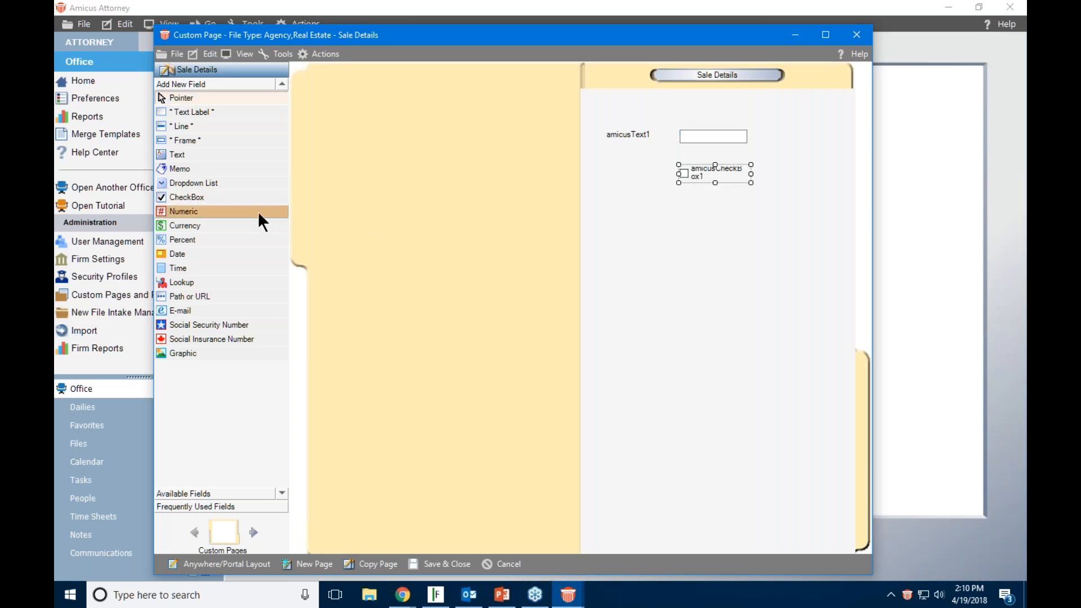
- Place a memo field below the check box and a dropdown list field below the memo, aligned with the fields above
left_click(193, 168)
left_click(686, 208)
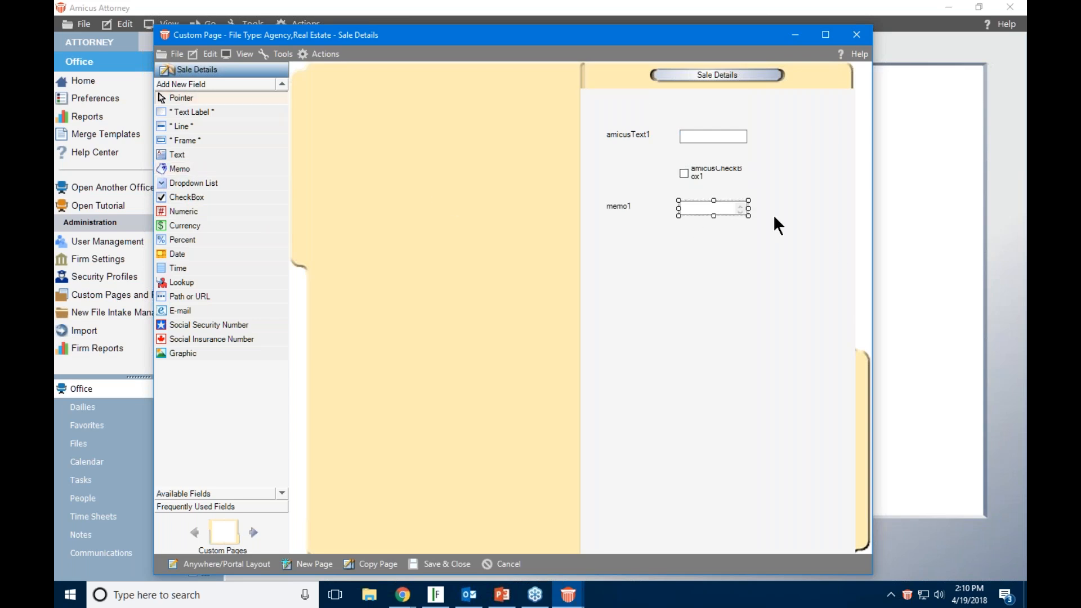
left_click(226, 183)
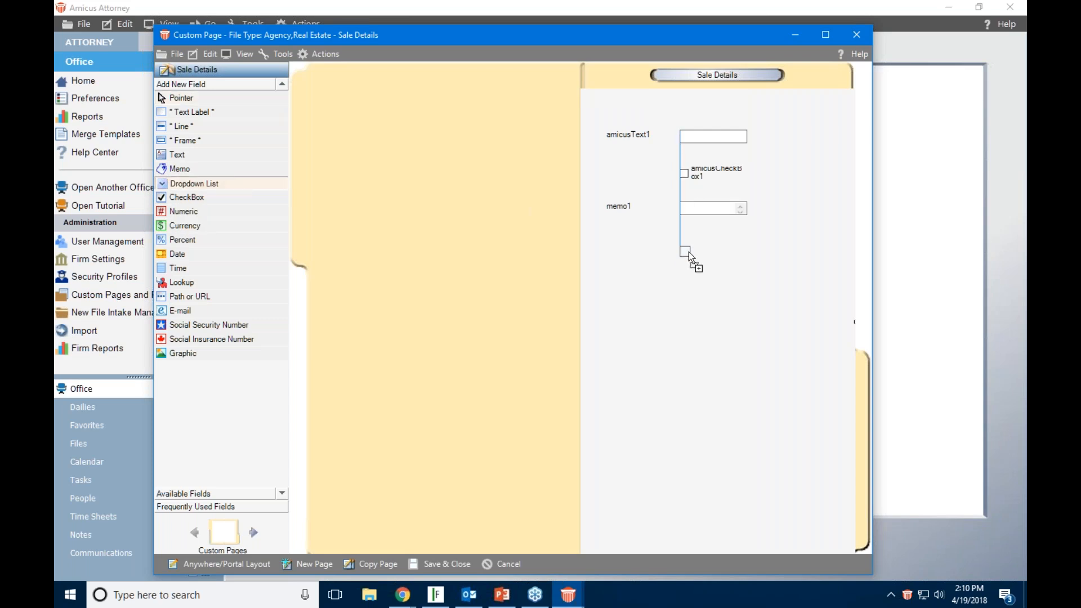
left_click(688, 251)
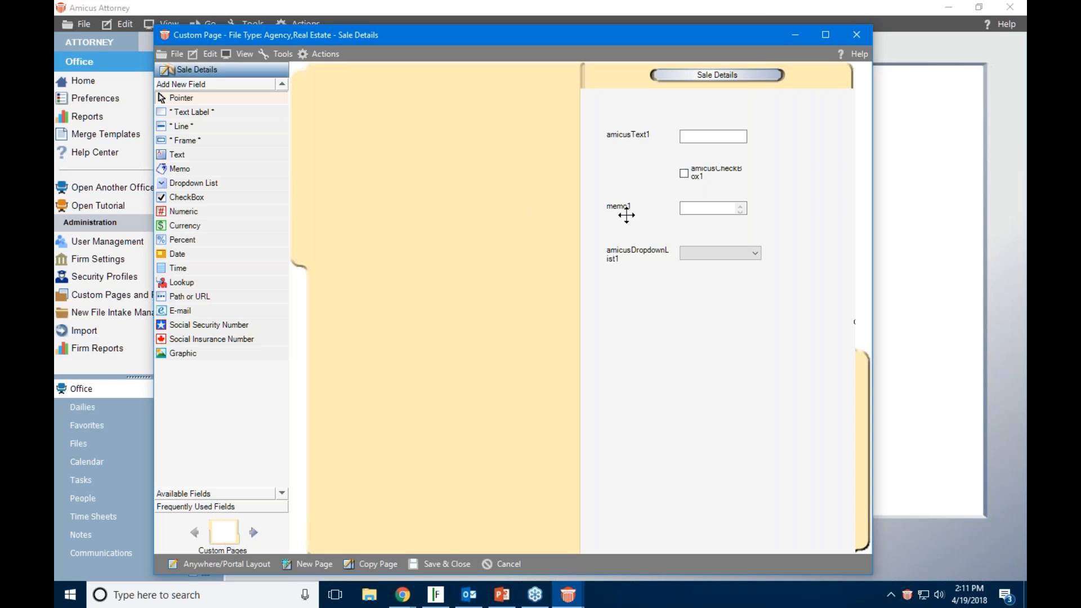
- Set the label text of the text field to Realtor Name in its field attributes
left_click(695, 134)
left_click(641, 135)
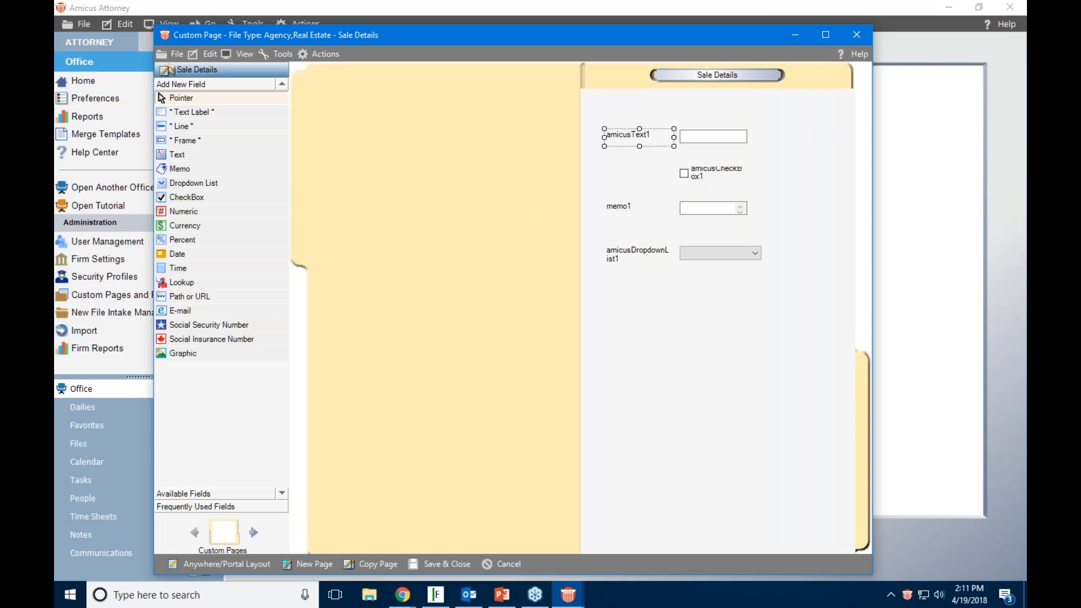
right_click(623, 131)
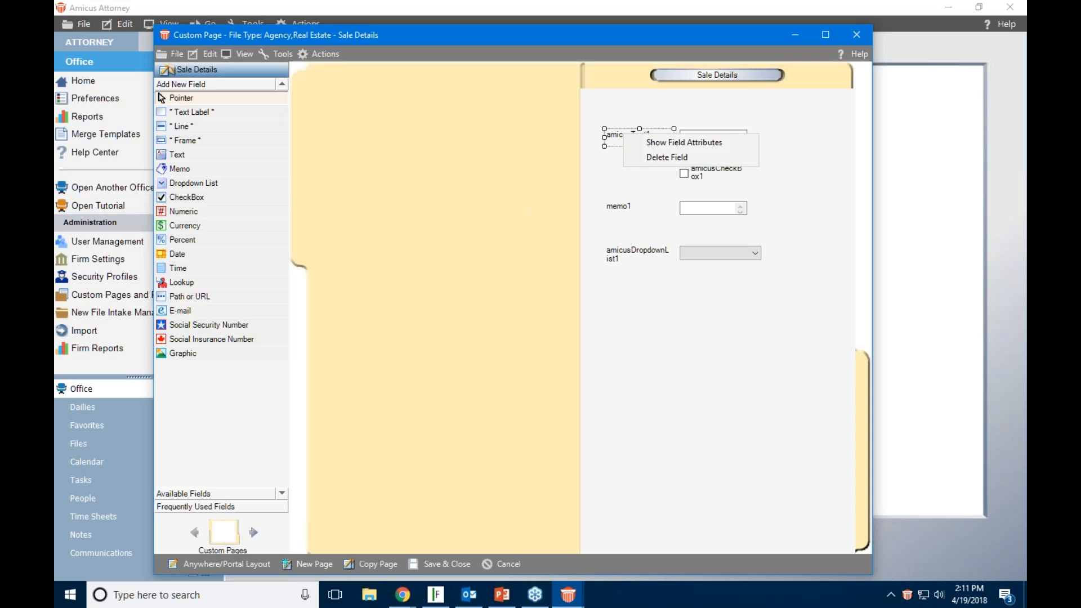
left_click(712, 142)
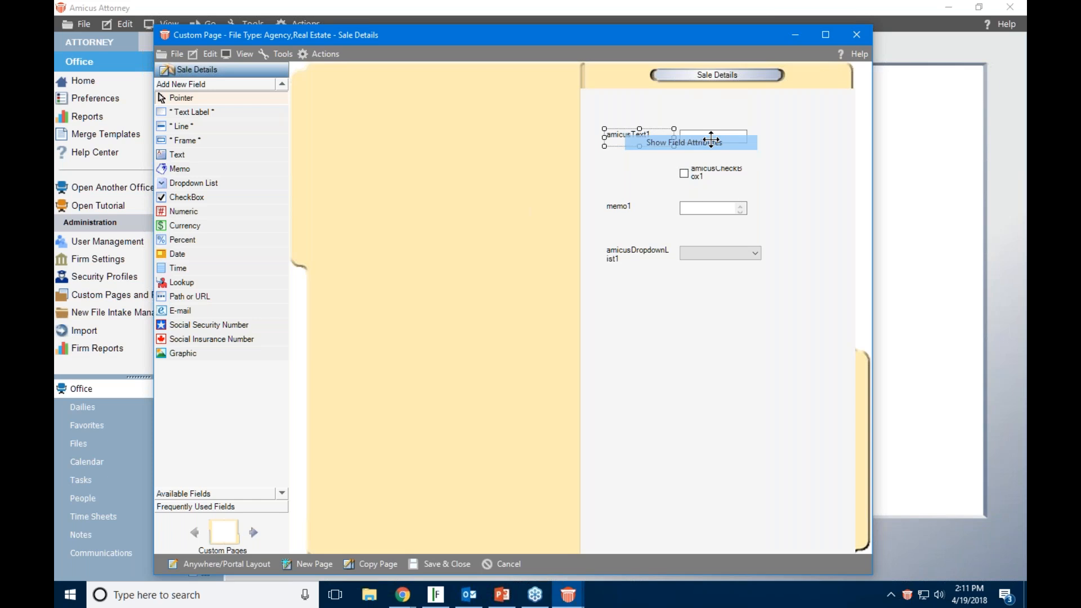
left_click_drag(523, 155, 642, 9)
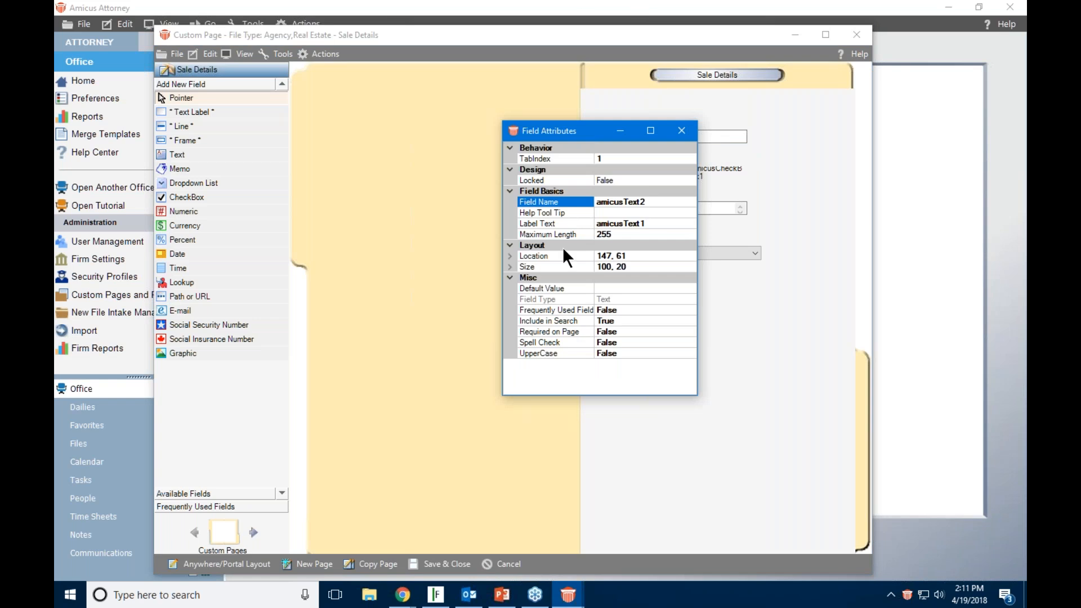
left_click_drag(586, 131, 472, 116)
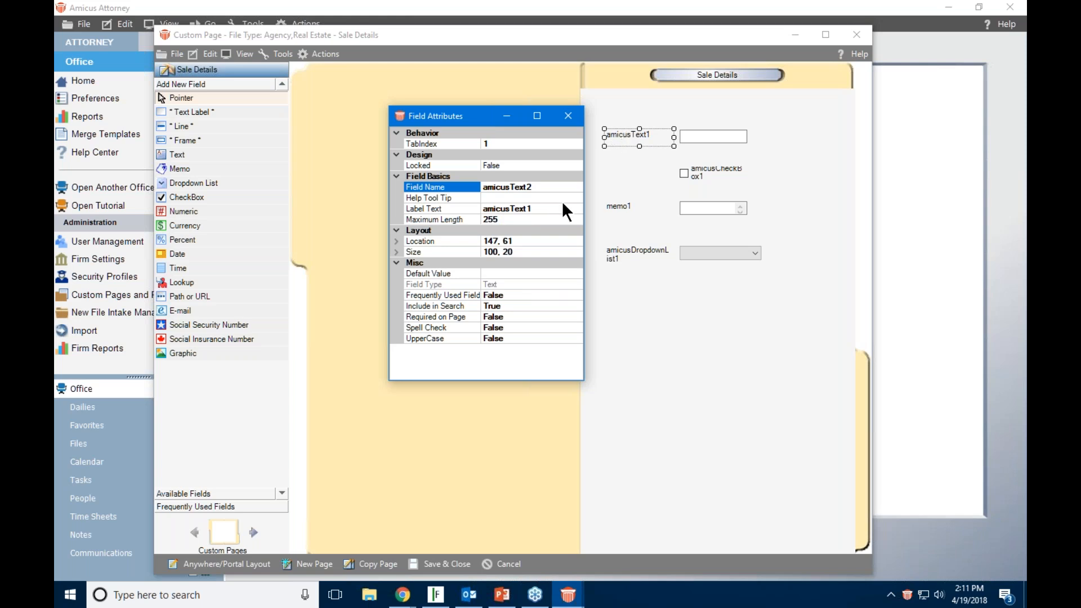
left_click(545, 208)
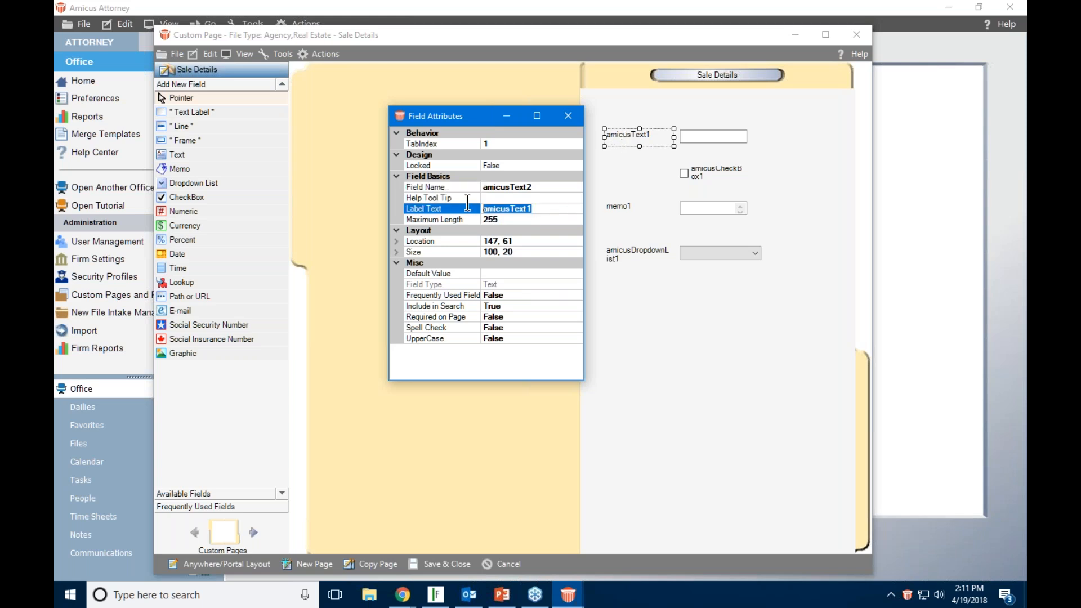
type("Realtor Name")
left_click(570, 115)
left_click(777, 161)
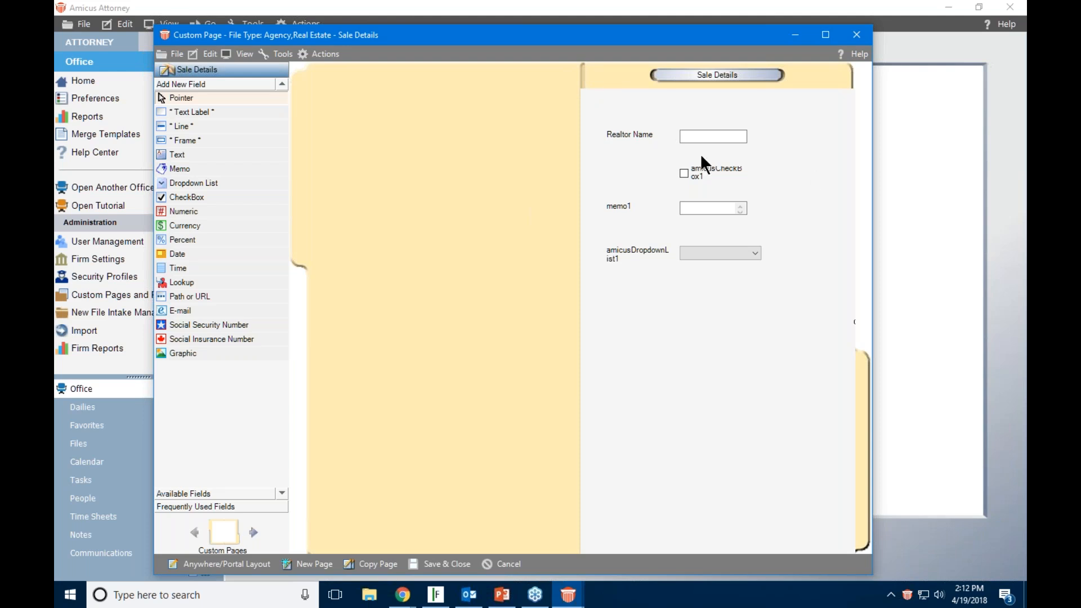
- Set the field name of the Realtor Name text field to Realtor_Name and close its field attributes
left_click(643, 134)
right_click(642, 135)
left_click(668, 143)
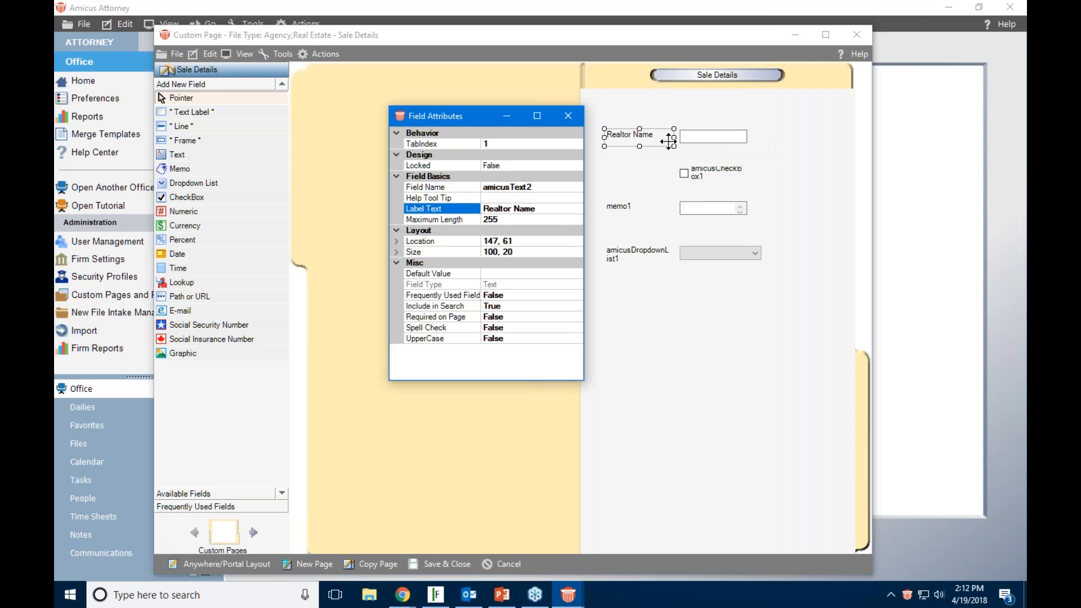
left_click(510, 188)
double_click(541, 189)
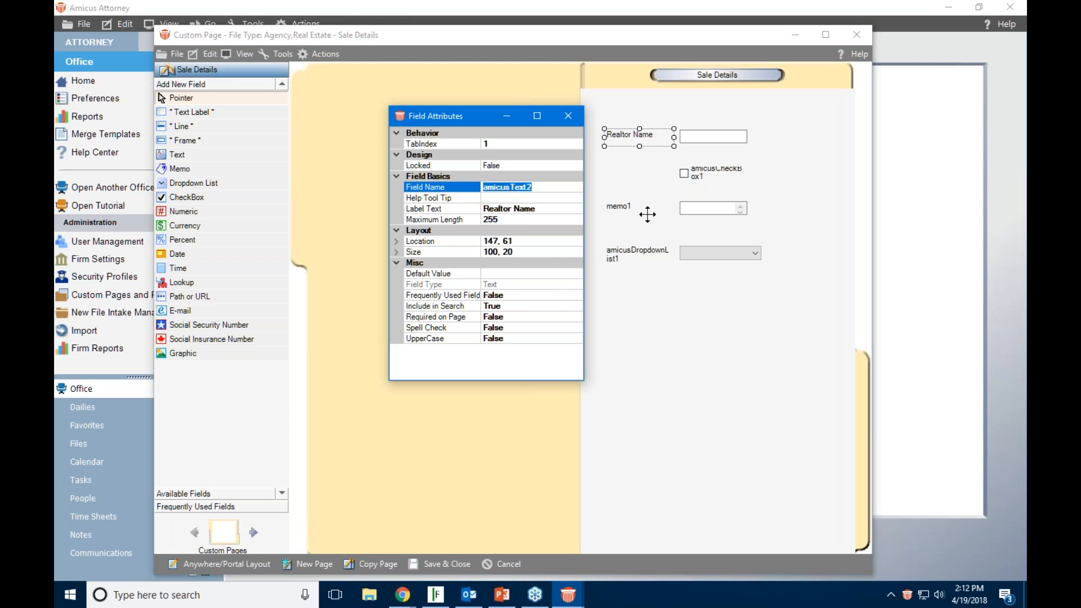
type("Realtor")
type(" Name")
key("BackSpace")
key("BackSpace")
key("BackSpace")
key("BackSpace")
type("Name")
key("Return")
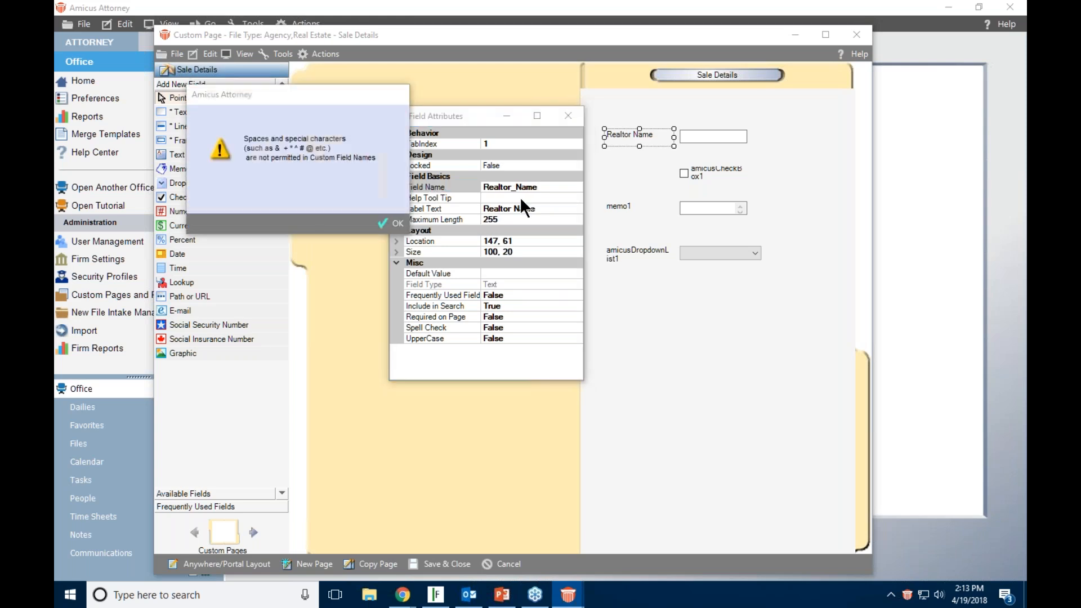
left_click_drag(289, 93, 392, 116)
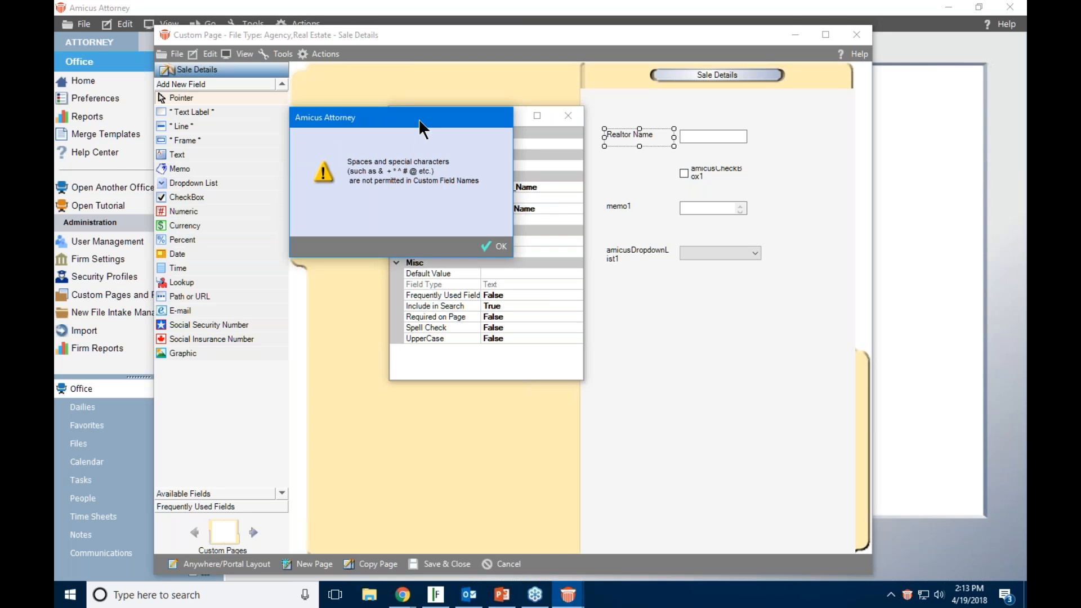
left_click_drag(417, 113, 365, 40)
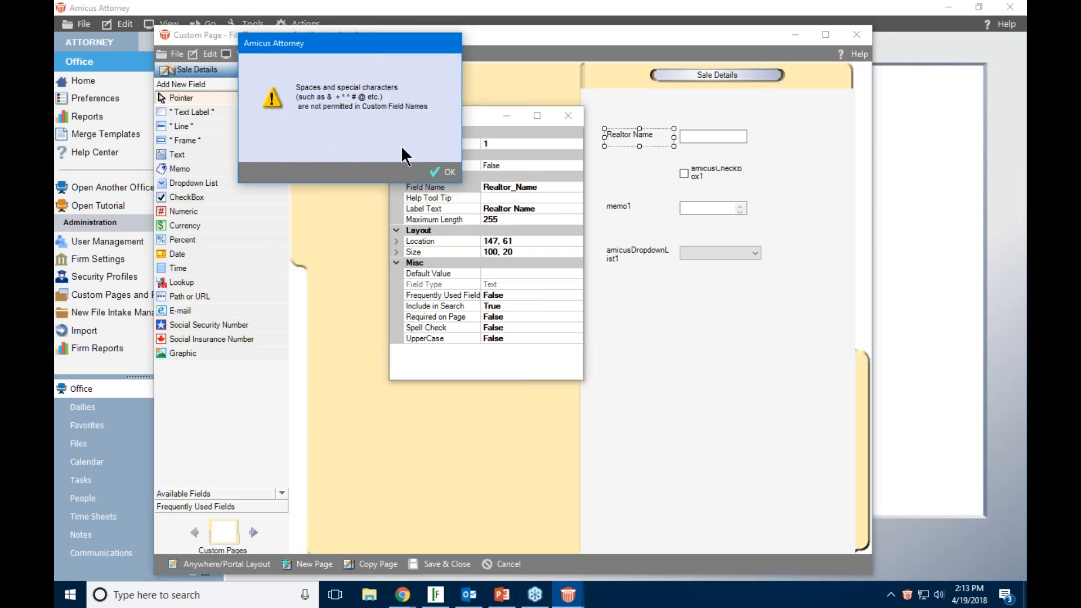
left_click(448, 174)
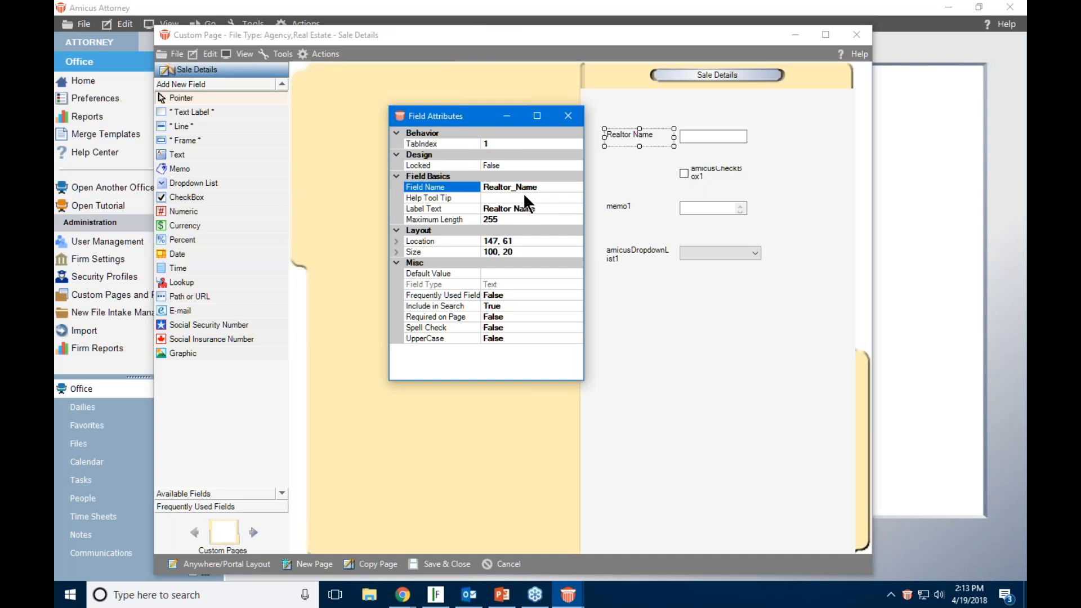
left_click(568, 116)
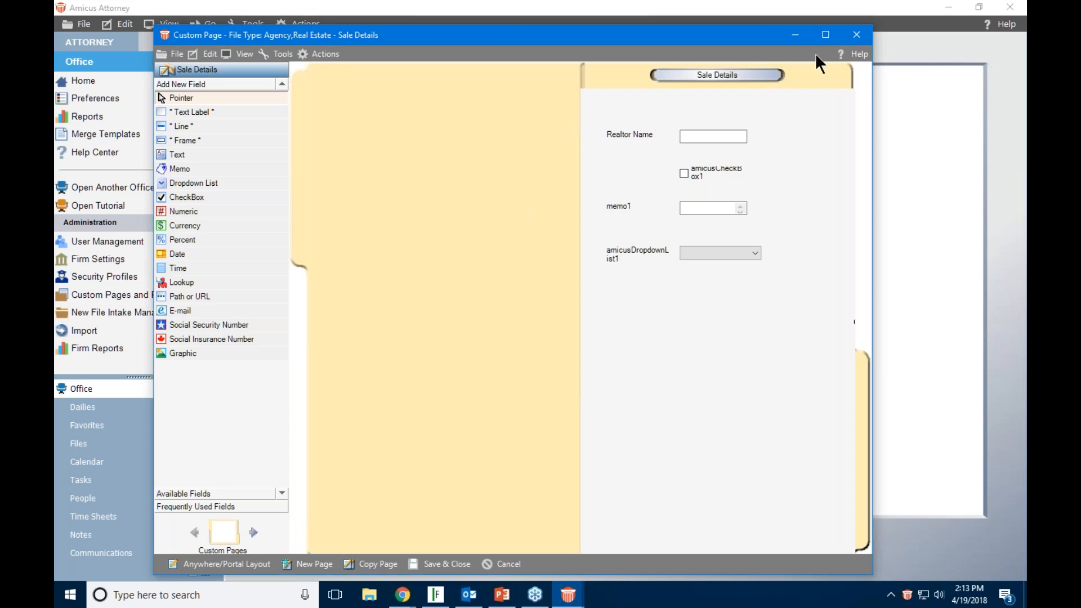
- Set the check box field's label text to "Is this client a VIP client?" in its field attributes
left_click(701, 170)
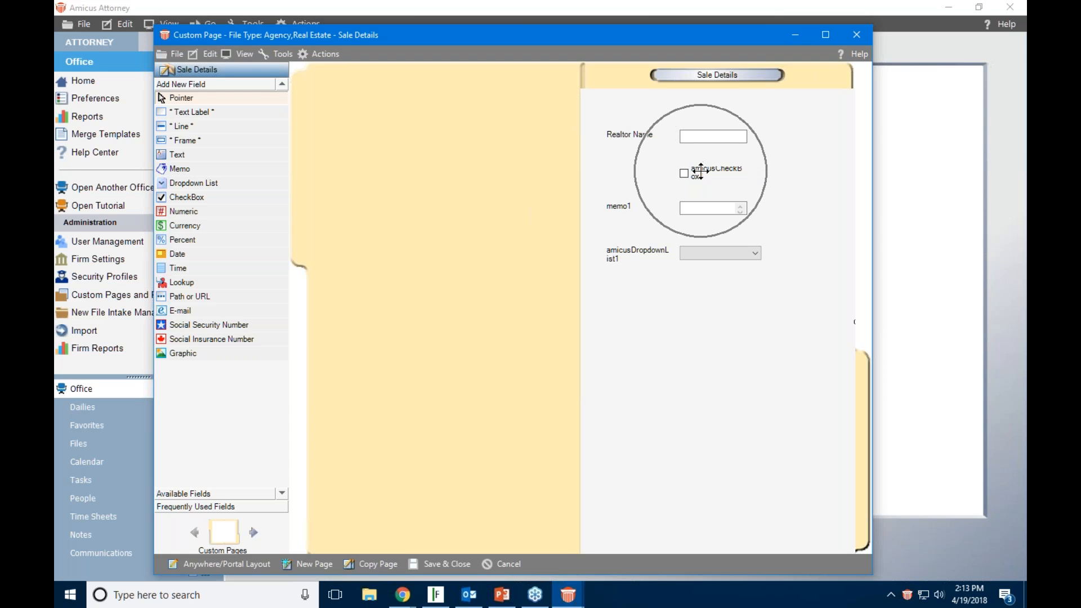
right_click(700, 172)
left_click(729, 179)
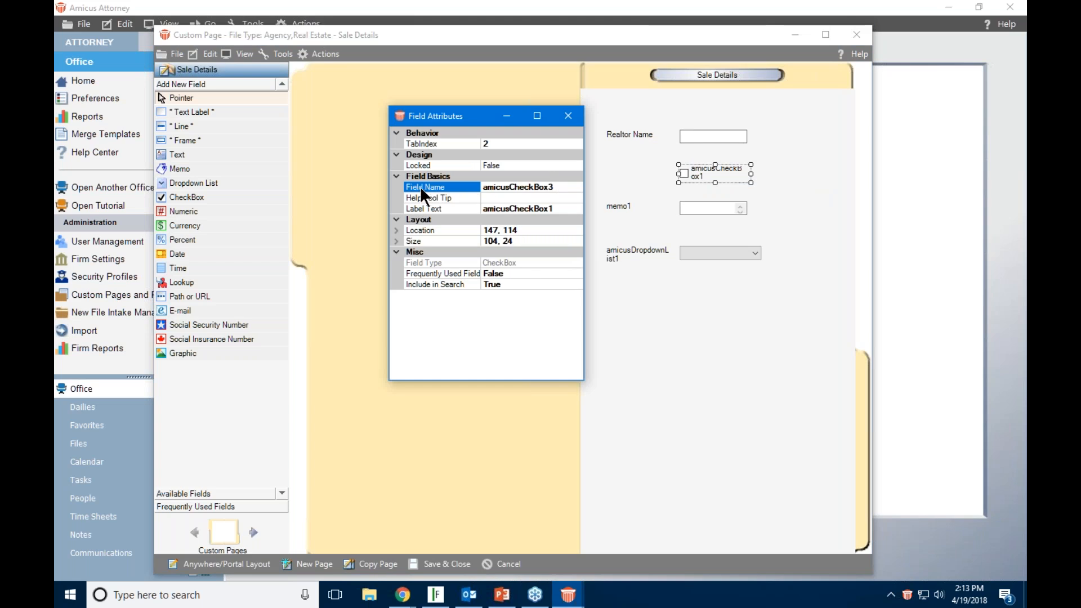
left_click(574, 208)
type("Is t")
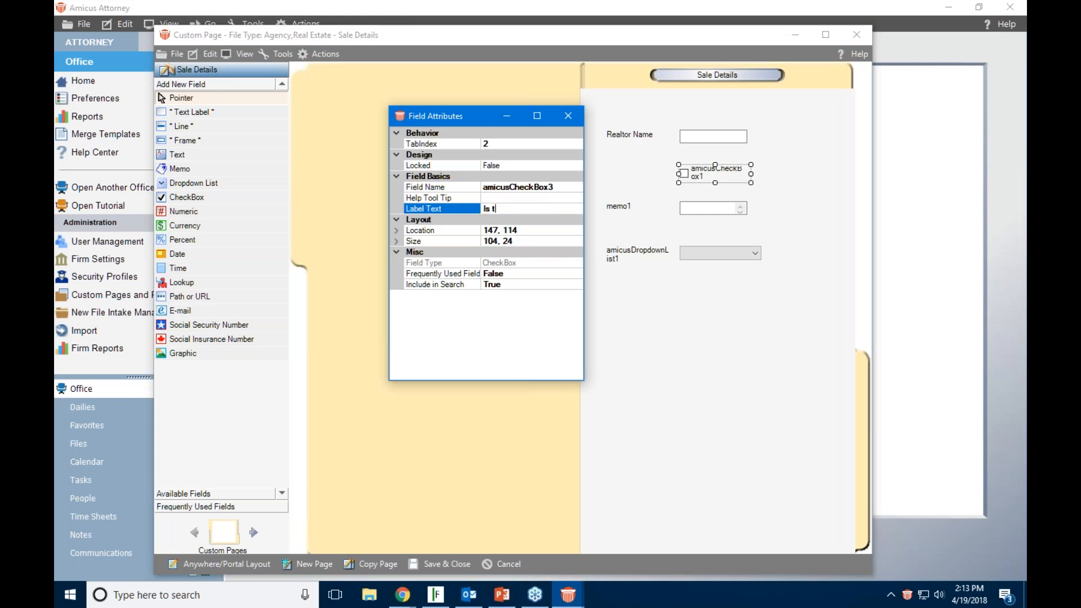
type("his client a VIP client?")
- Set the VIP client check box's field name to Client_VIP and close its field attributes
left_click(563, 187)
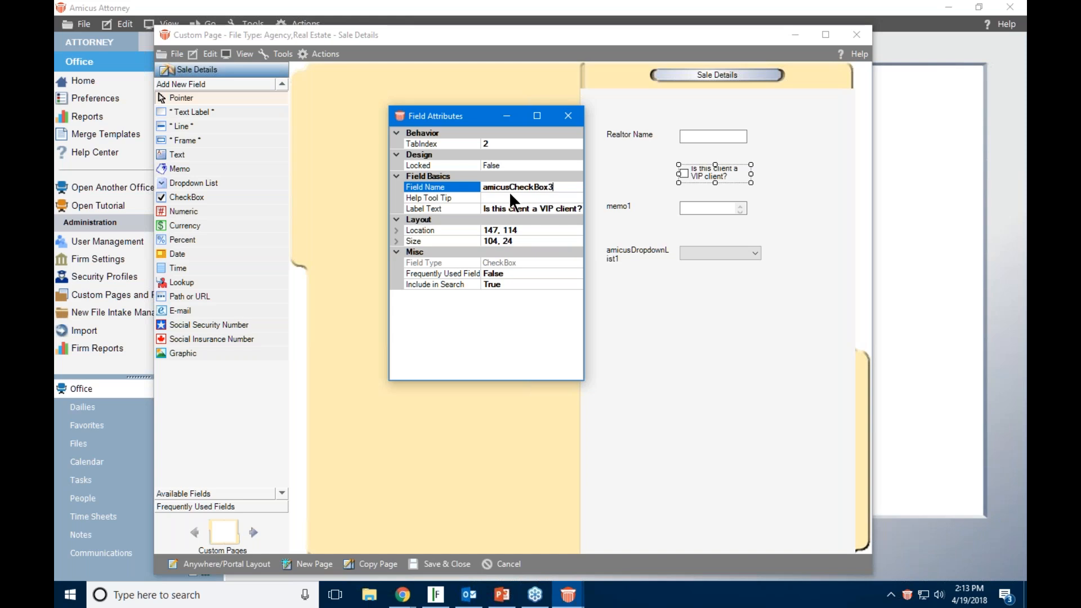
left_click_drag(563, 187, 443, 177)
type("Client VIP")
left_click(516, 197)
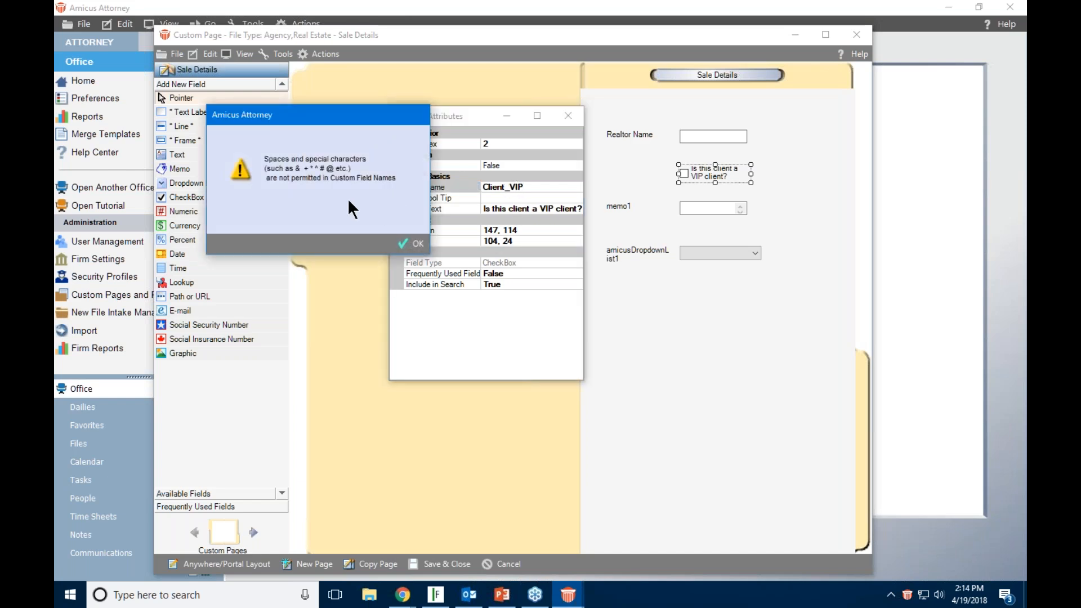
left_click(408, 242)
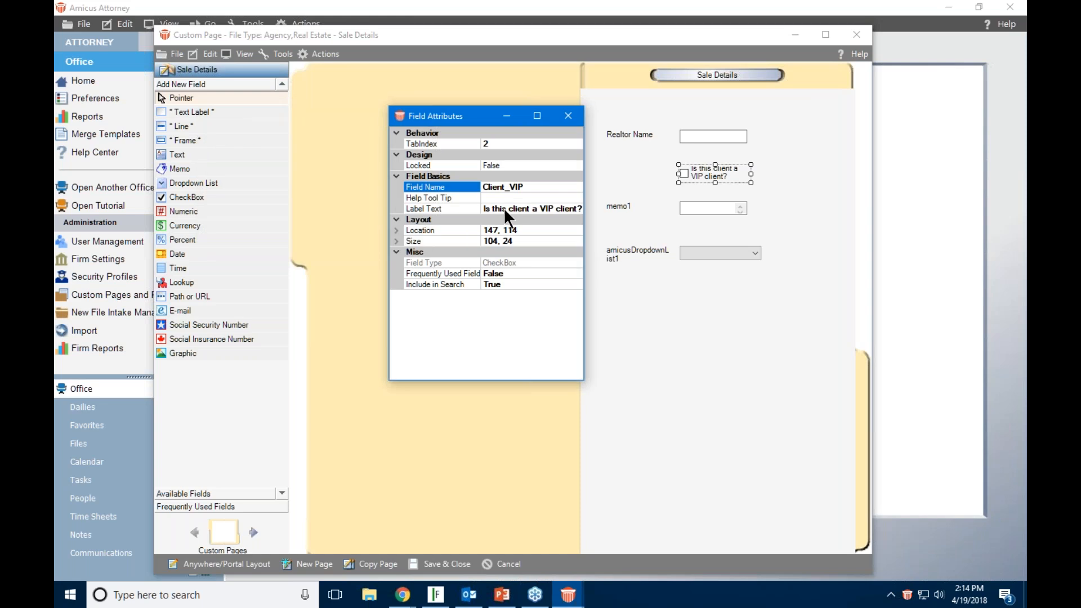
left_click(568, 116)
left_click(803, 254)
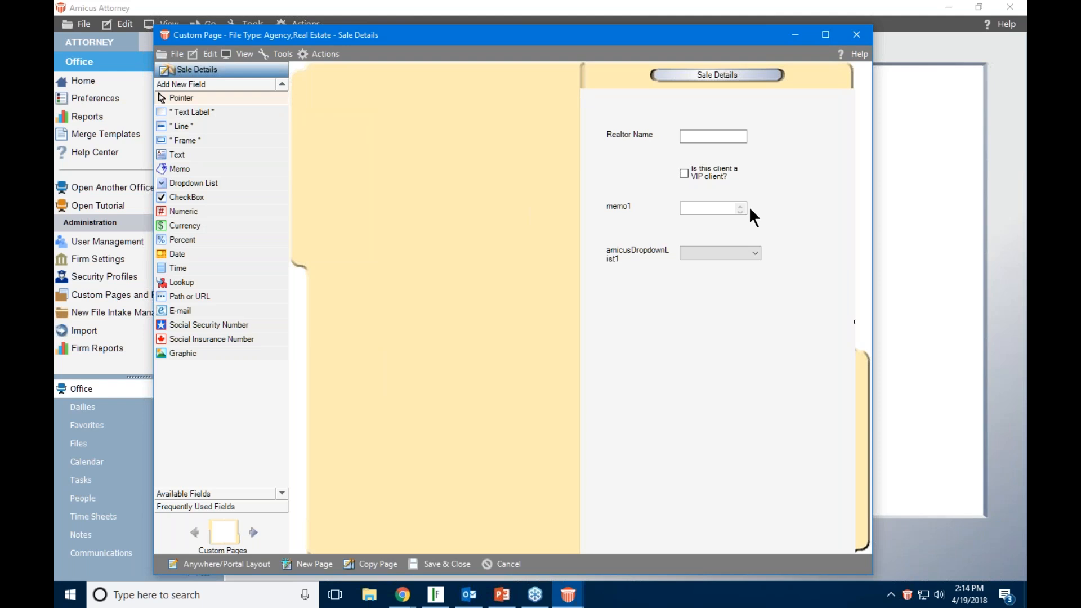
- Widen the check box field so its label fits on one line and enlarge the memo box to about 170 by 60
left_click(723, 179)
left_click_drag(751, 175, 796, 174)
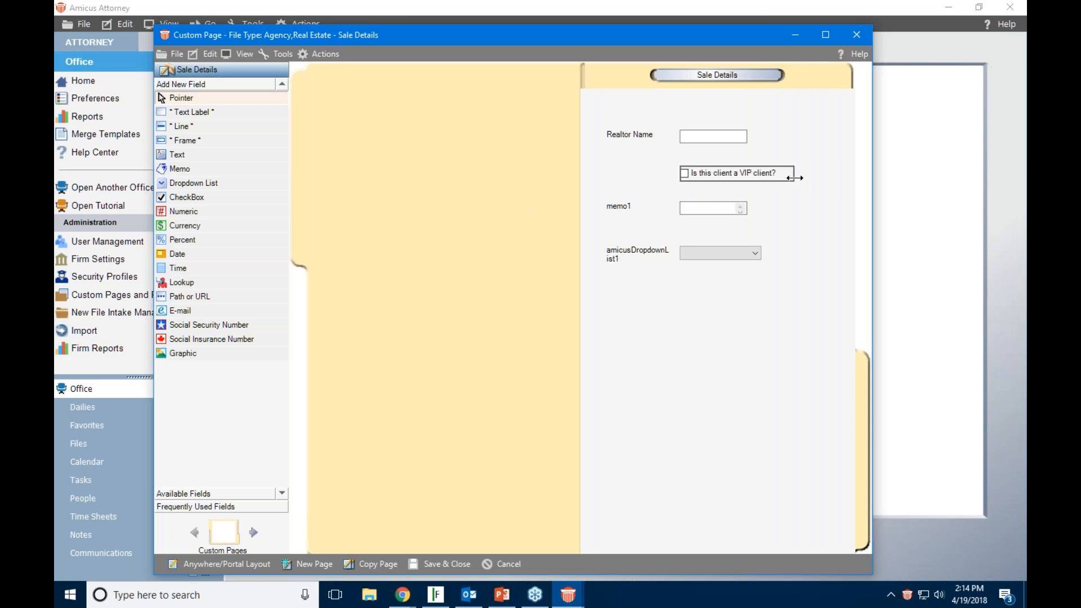
left_click(815, 238)
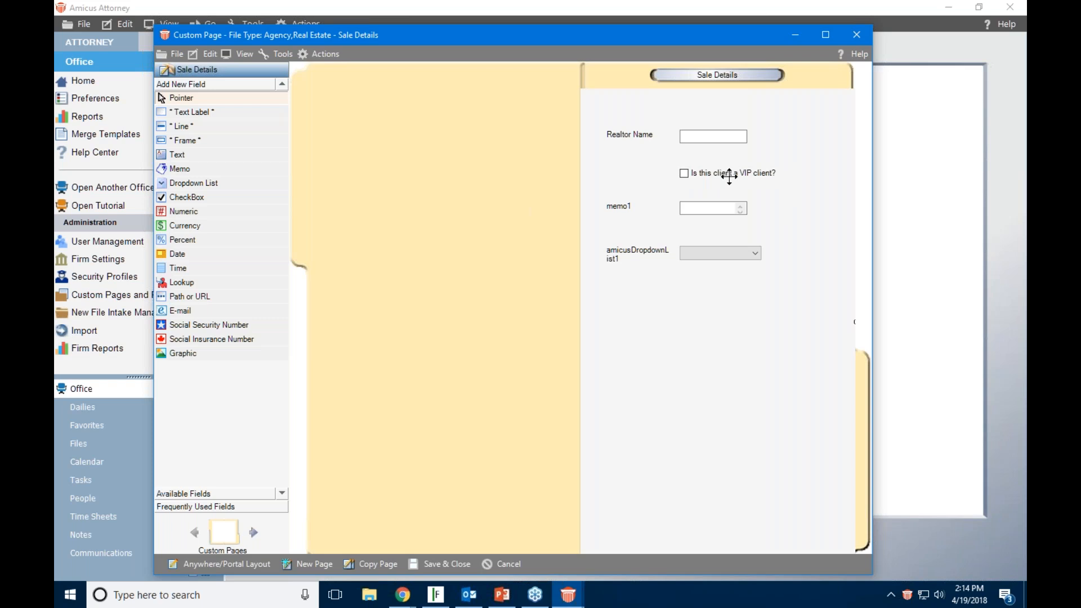
left_click(750, 216)
left_click_drag(750, 216, 796, 242)
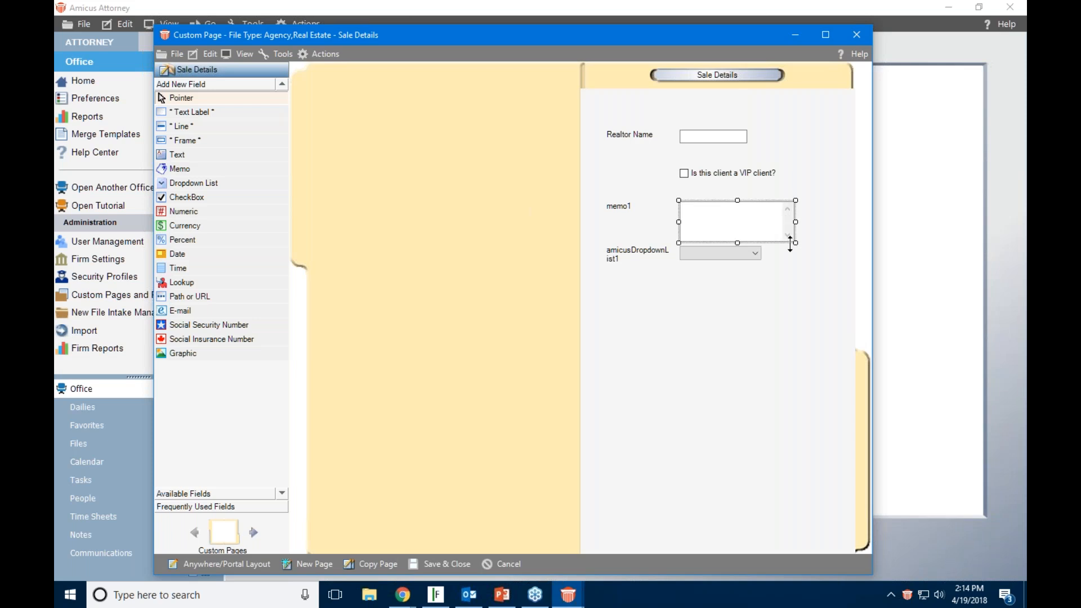
- Set the memo field's label text to Purchase Address and its field name to Purchase_Address, closing its field attributes
right_click(618, 207)
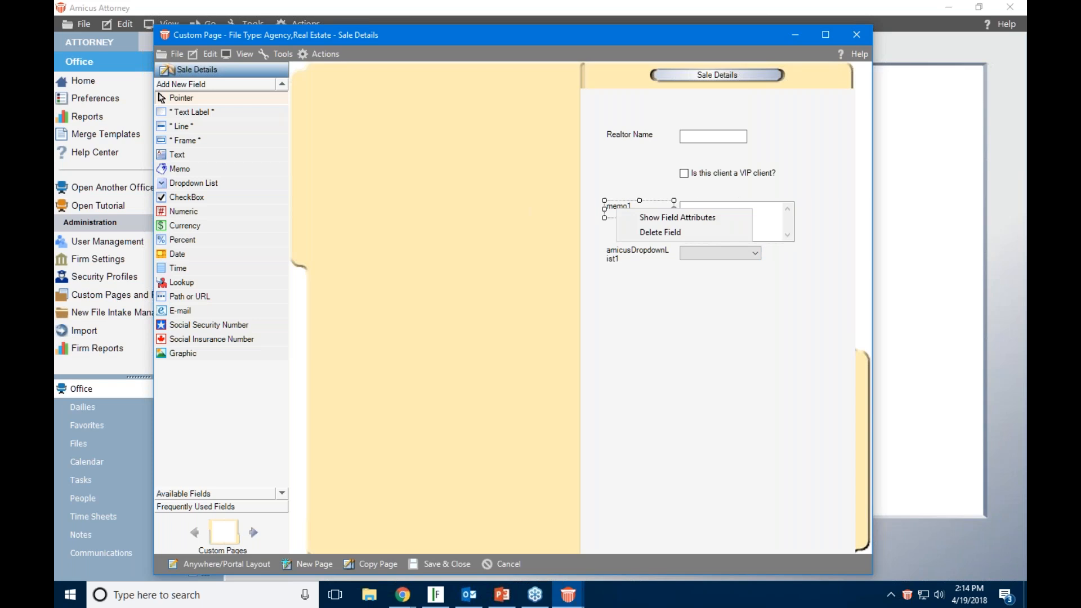
left_click(645, 214)
left_click(479, 208)
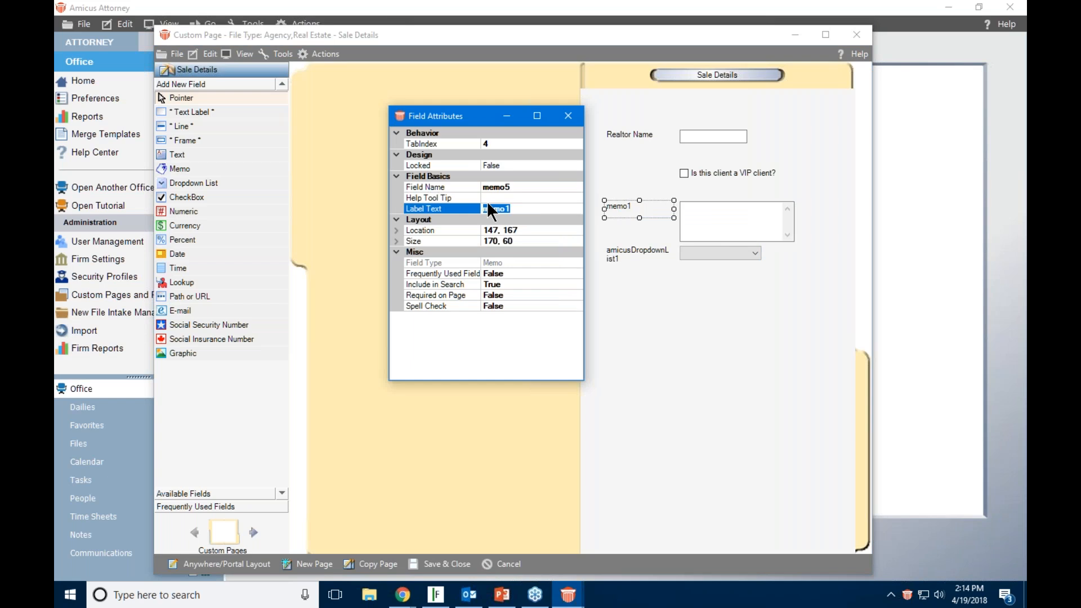
type("Purchase Address")
left_click(502, 188)
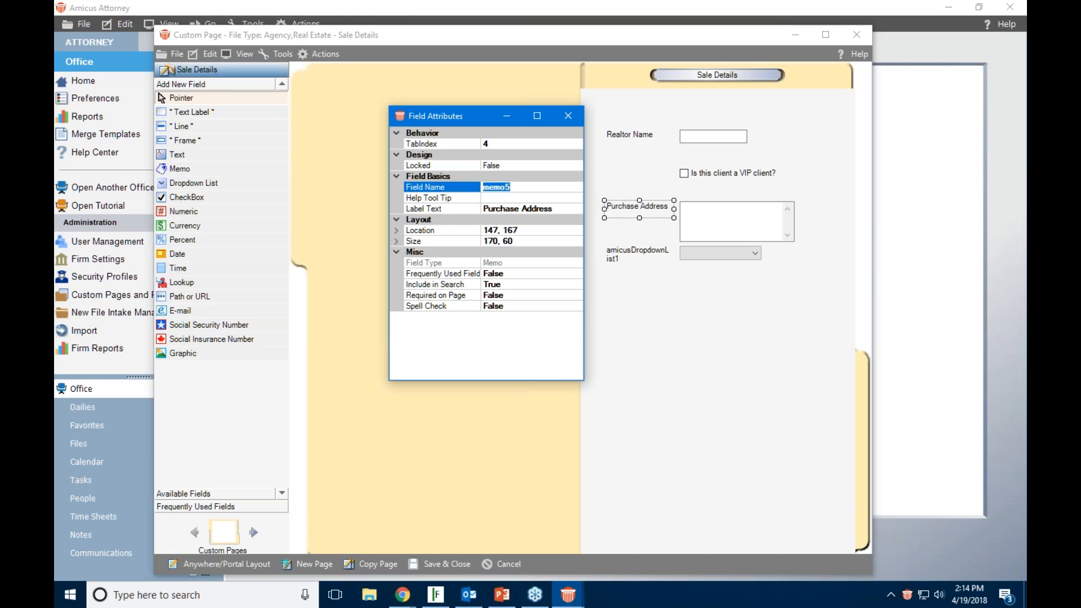
type("Purchase Address")
left_click(577, 117)
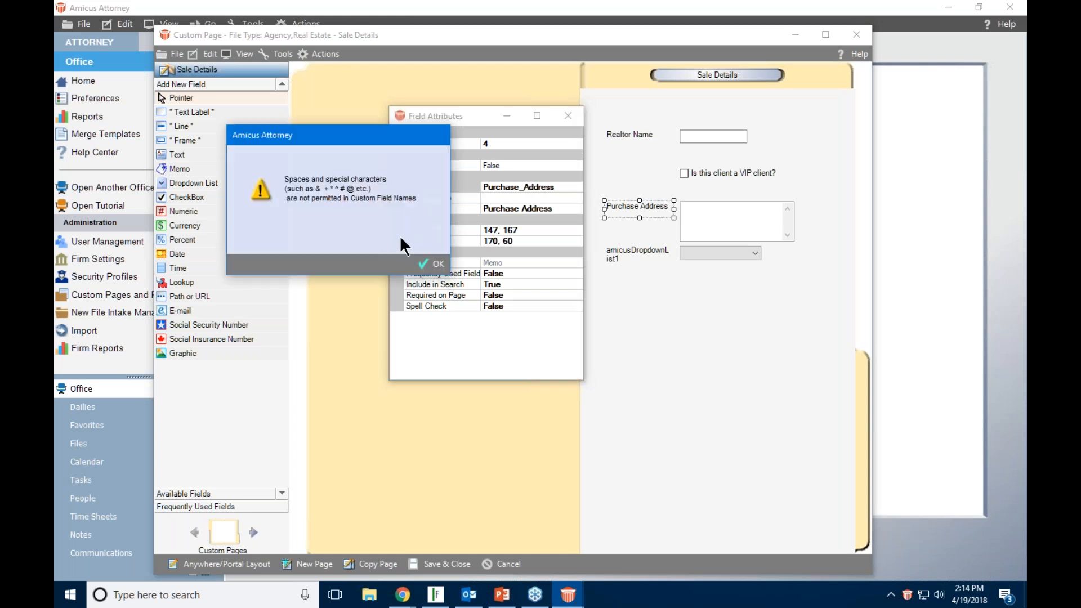
left_click(435, 263)
left_click(569, 114)
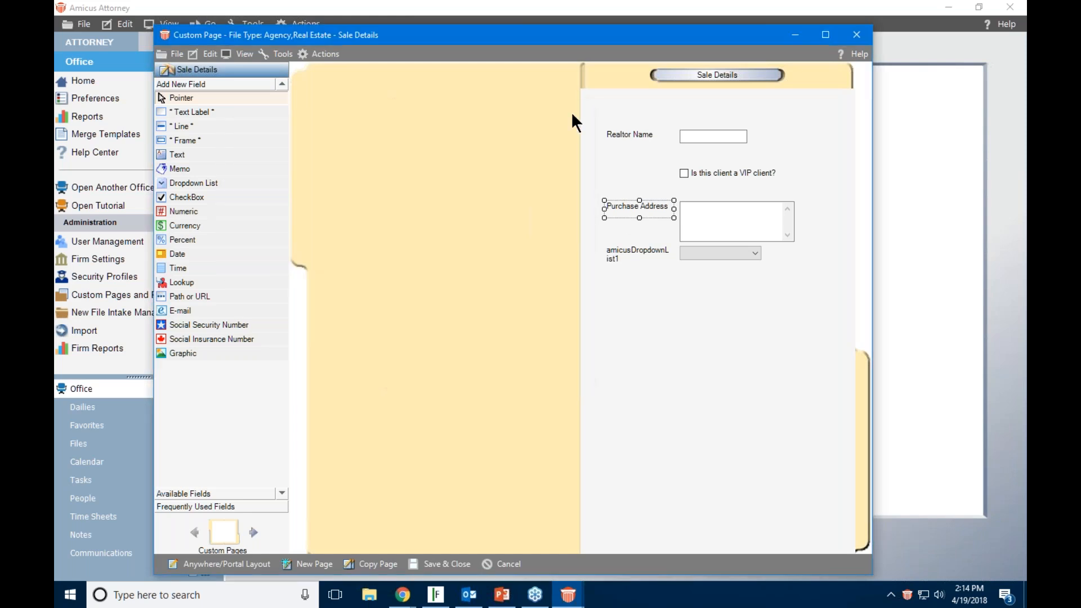
left_click(740, 286)
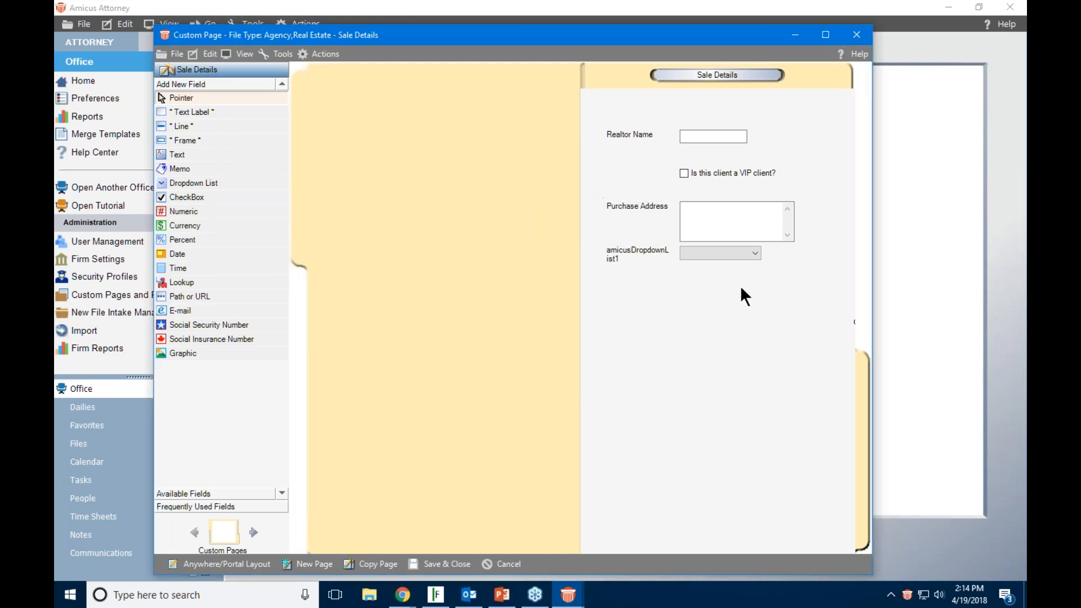
- Move the dropdown list and its label further below the memo box and widen the list to about 144
left_click(637, 256)
left_click(700, 254, "ctrl")
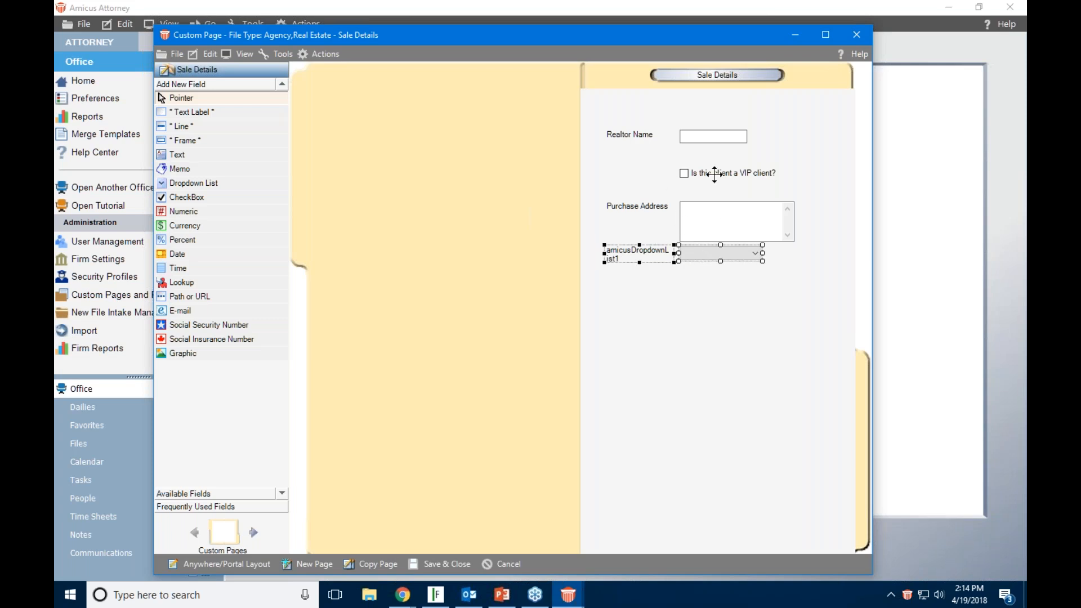
key("Down")
key("Down")
key("Down")
key("Down")
key("Down")
key("Down")
key("Down")
key("Down")
key("Down")
key("Down")
key("Down")
key("Down")
key("Down")
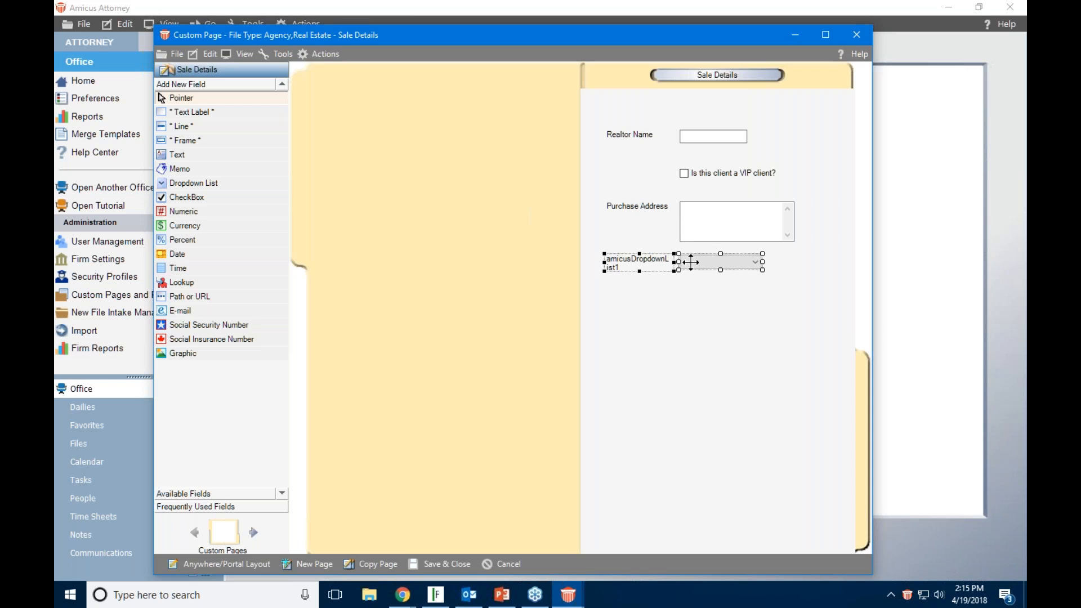
left_click_drag(692, 261, 692, 284)
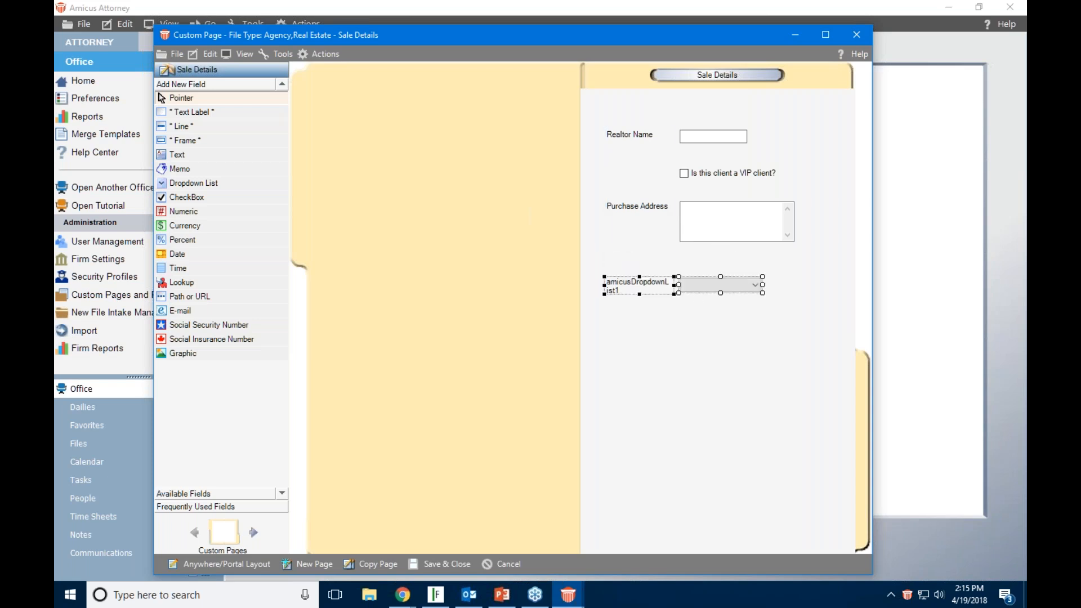
left_click_drag(762, 285, 793, 287)
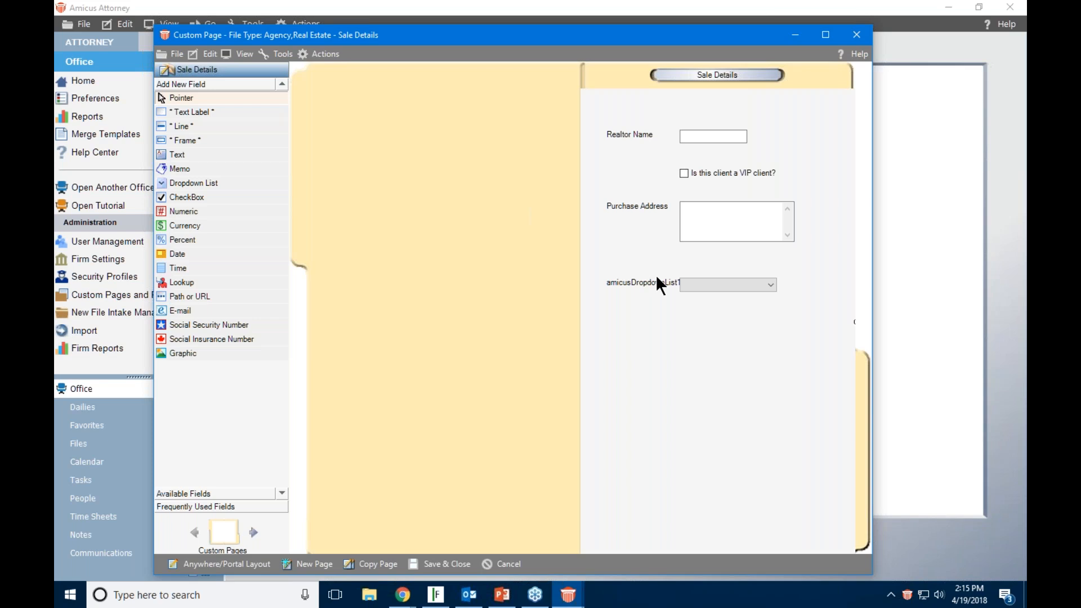
- Set the dropdown list's field name to Property_Type and its label text to "What kind of property?"
right_click(689, 284)
left_click(712, 291)
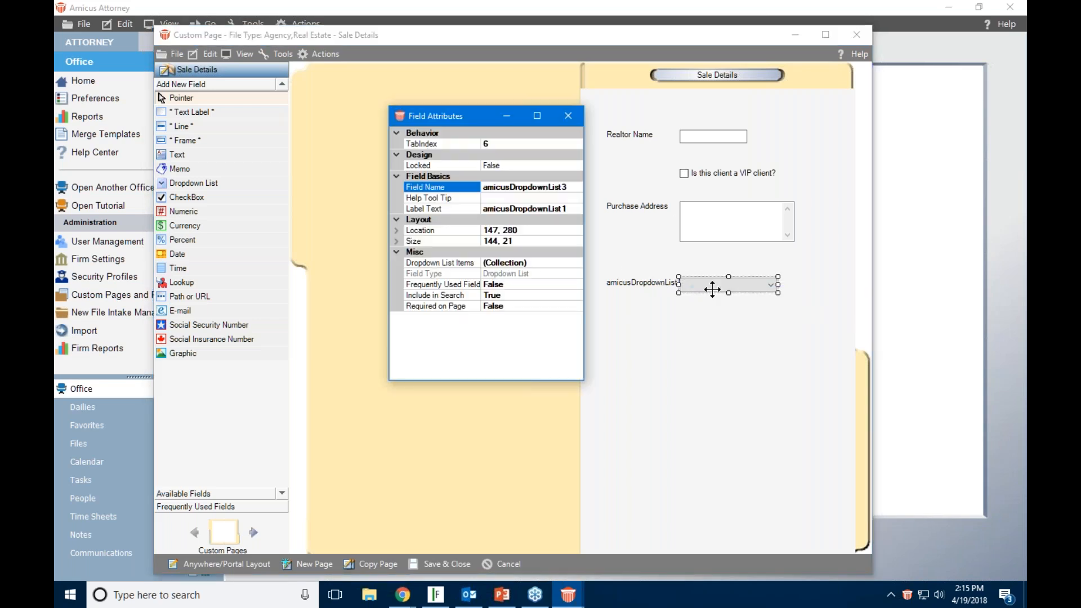
left_click_drag(479, 111, 464, 135)
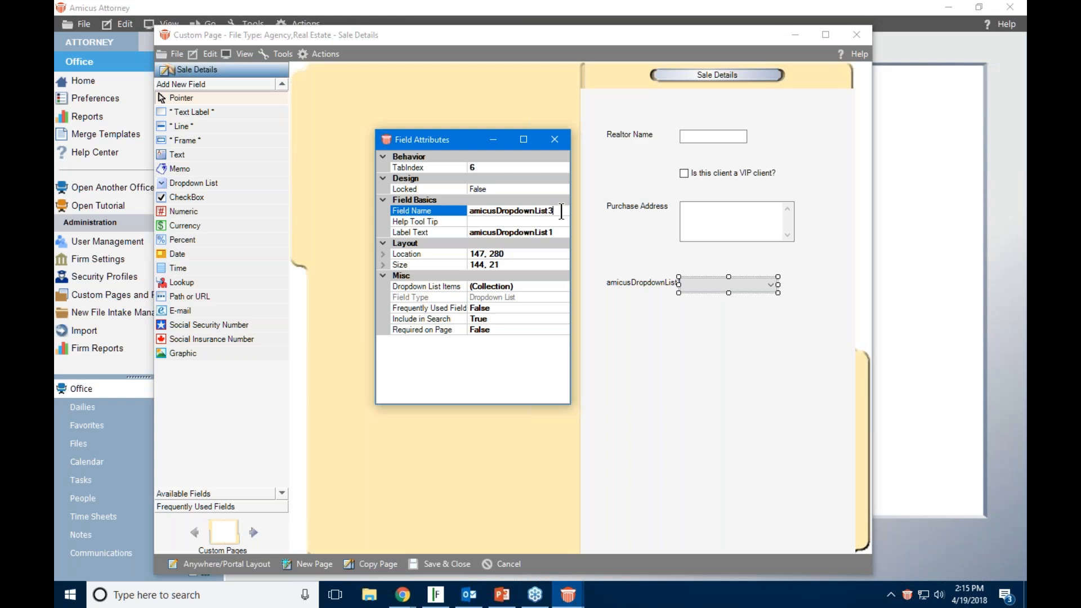
left_click(476, 209)
type("Property Type")
left_click(485, 232)
left_click(457, 285)
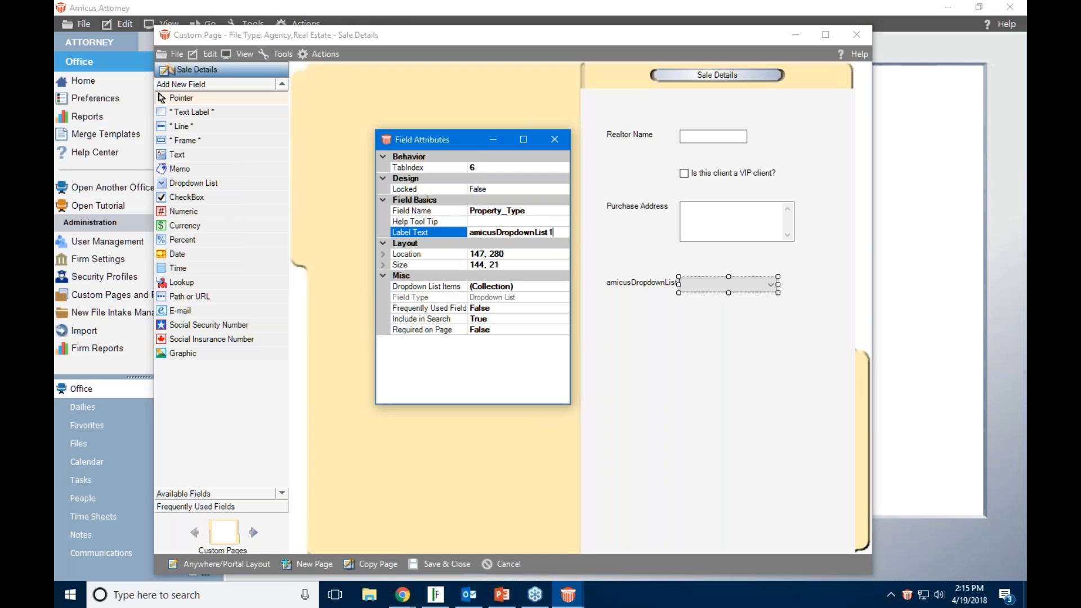
type("What kind of property?")
left_click_drag(449, 138, 429, 108)
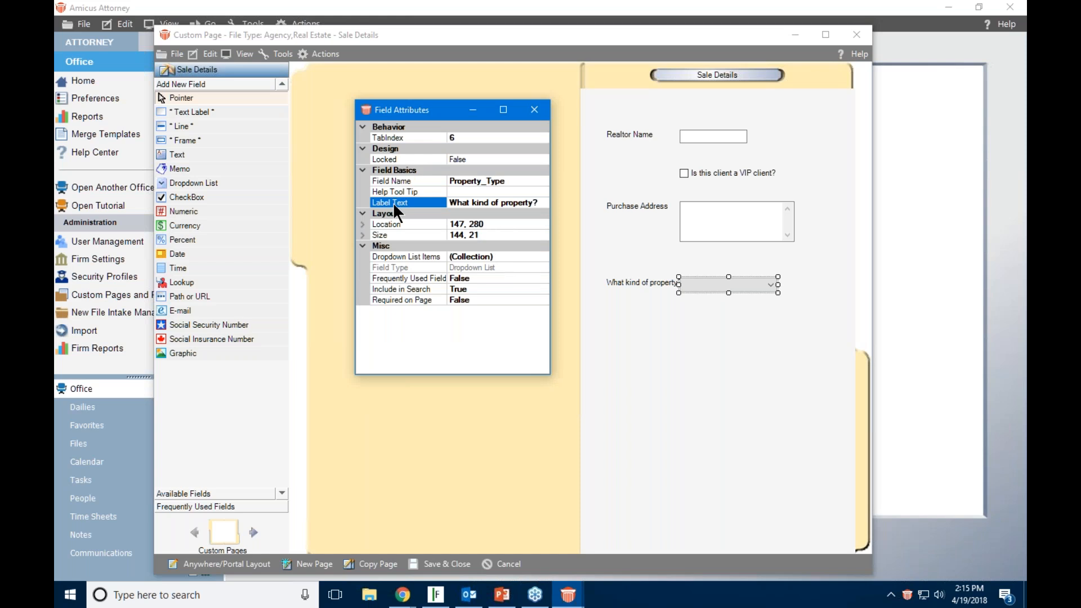
- Add Apartment and Condo as items of the Property_Type dropdown list
left_click(399, 257)
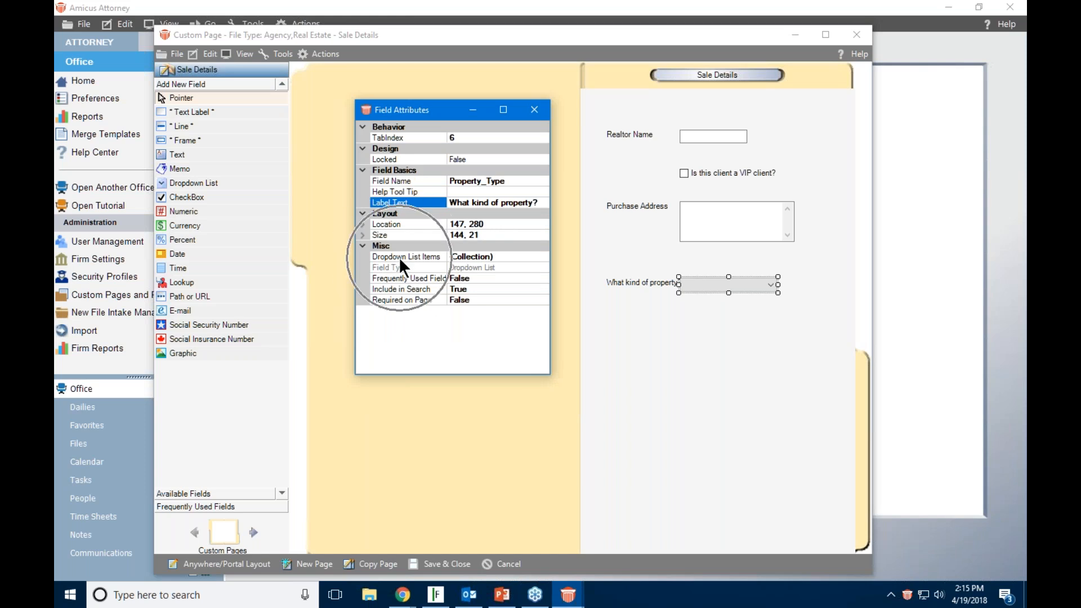
left_click(505, 255)
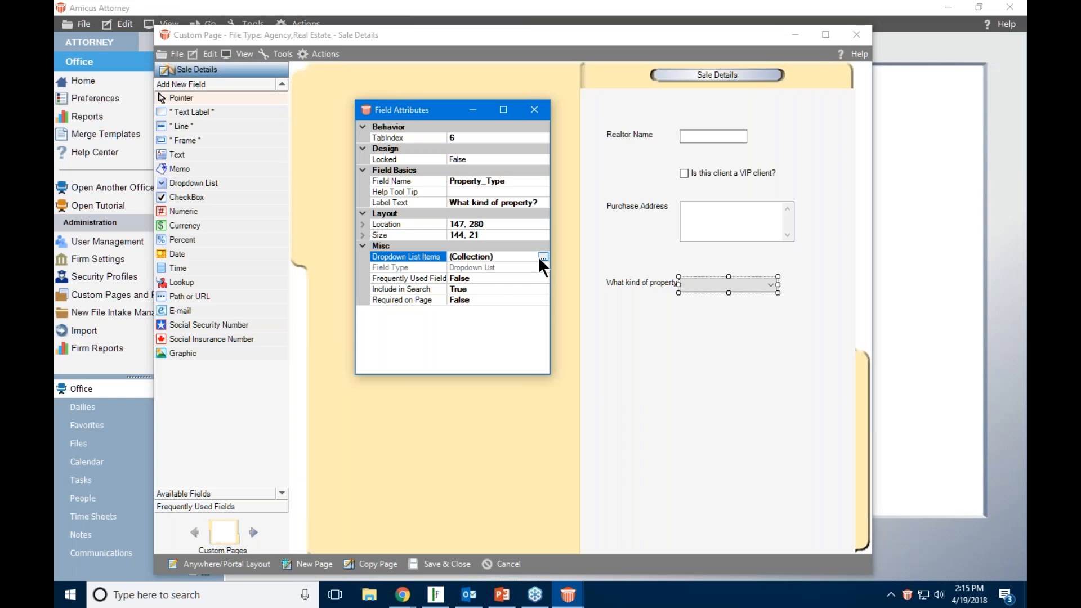
left_click(543, 257)
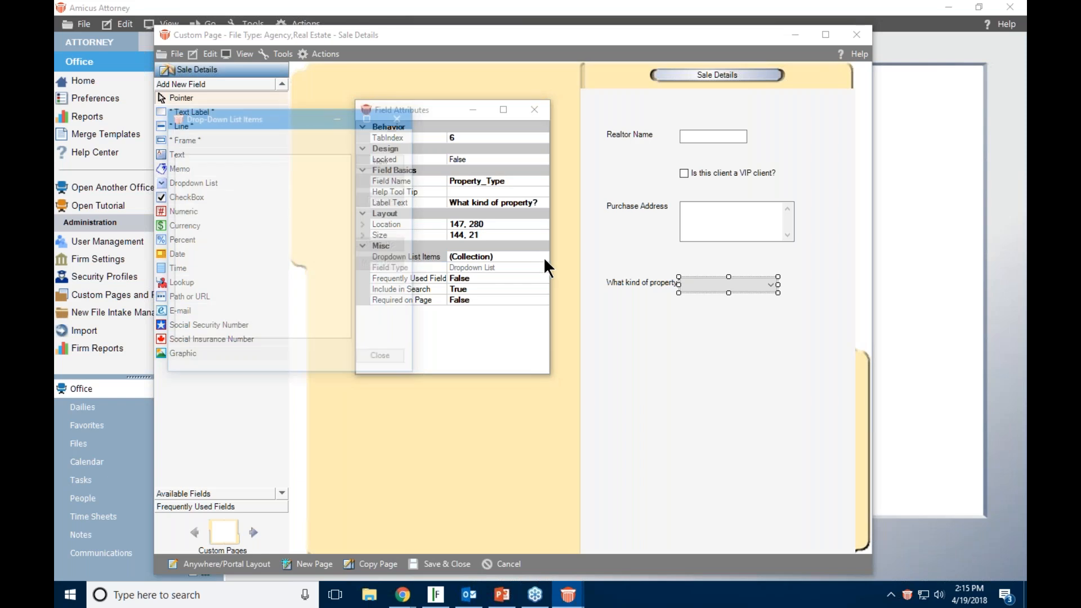
left_click_drag(248, 118, 497, 177)
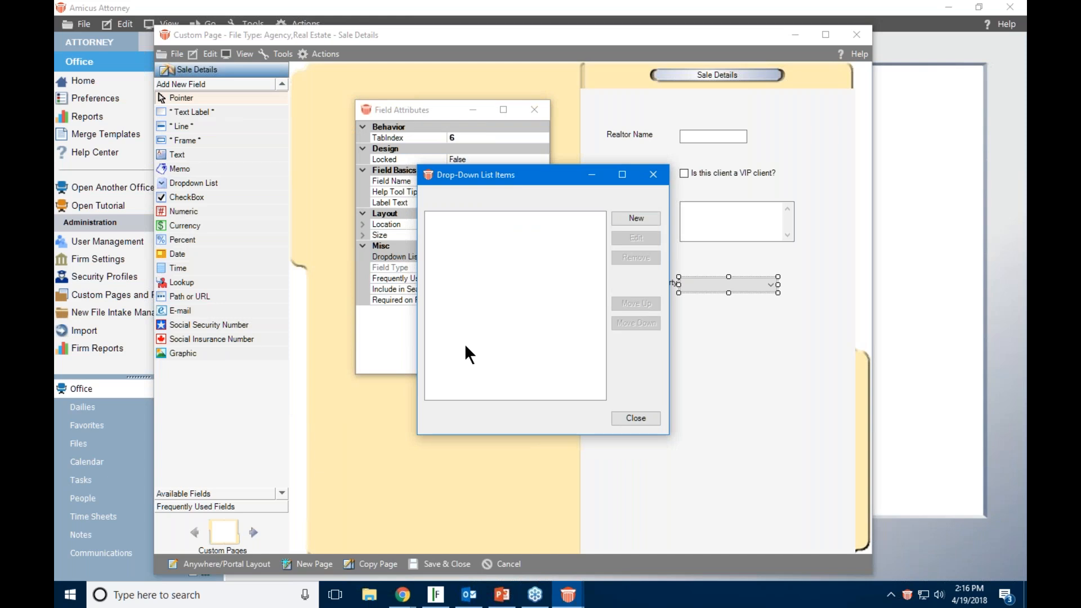
left_click(636, 219)
type("Apartment")
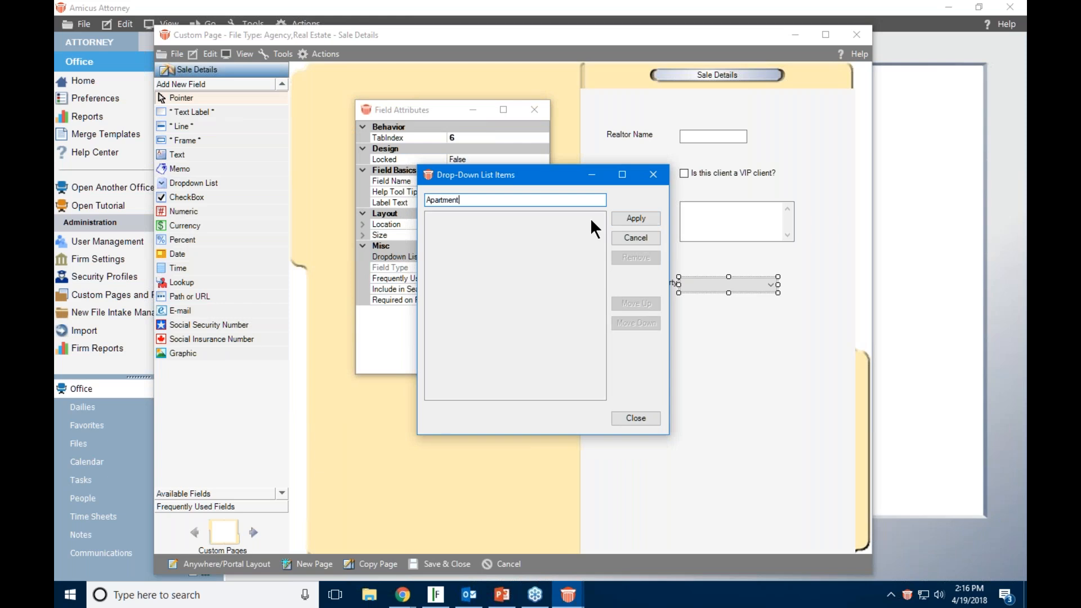
left_click(639, 217)
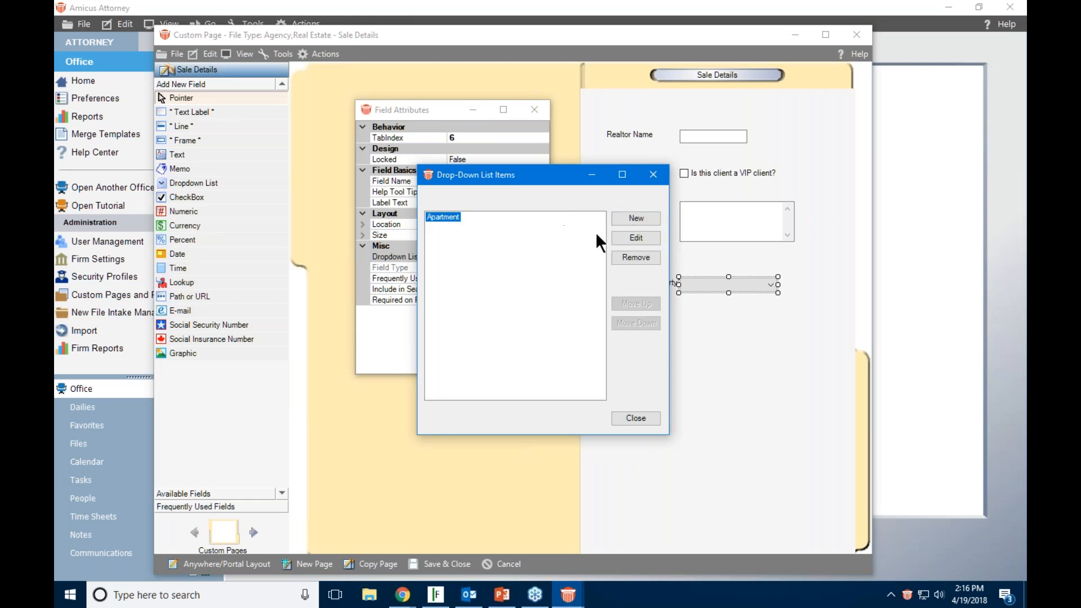
type("Condo")
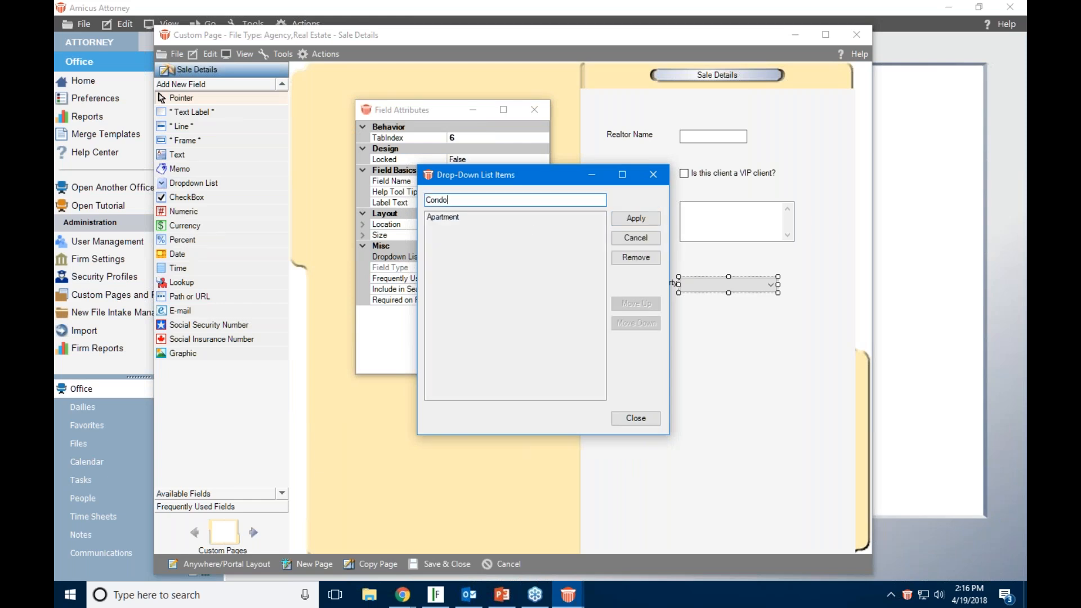
left_click(646, 220)
- Add Detached Home and Semi-Detached Home to the Property_Type dropdown list items
left_click(647, 222)
type("Detached Home")
left_click(641, 212)
left_click(650, 214)
type("Semi-Detcashed")
key("BackSpace")
key("BackSpace")
key("BackSpace")
key("BackSpace")
key("BackSpace")
type("ached Home")
left_click(618, 219)
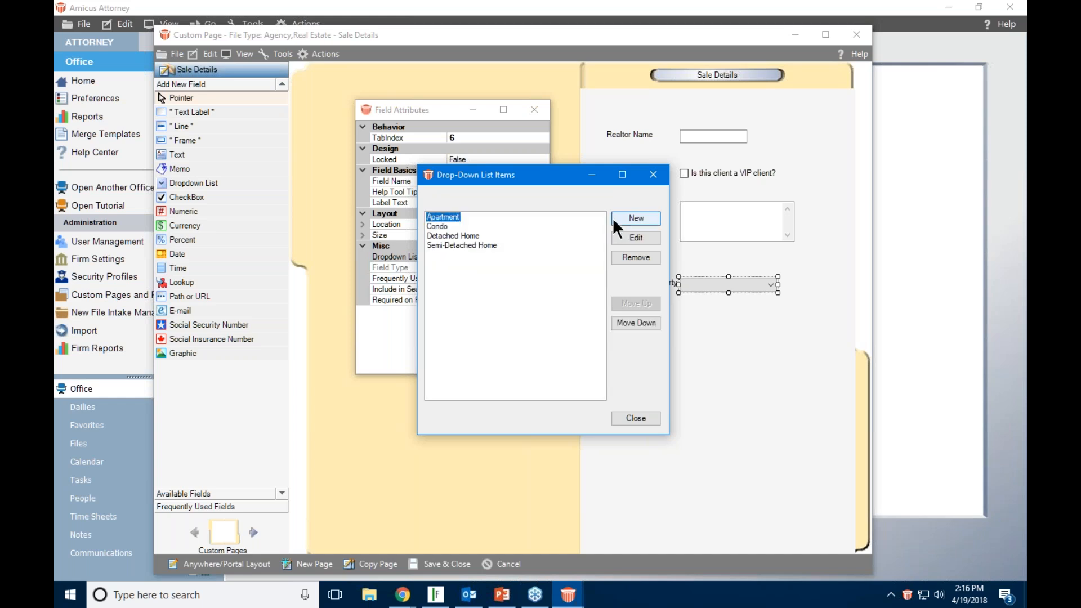
- Reorder the dropdown items with Semi-Detached Home first and Detached Home second, then close the item list and field attributes
left_click(458, 246)
left_click(640, 303)
left_click(640, 303)
left_click(640, 303)
left_click(450, 245)
left_click(647, 303)
left_click(647, 303)
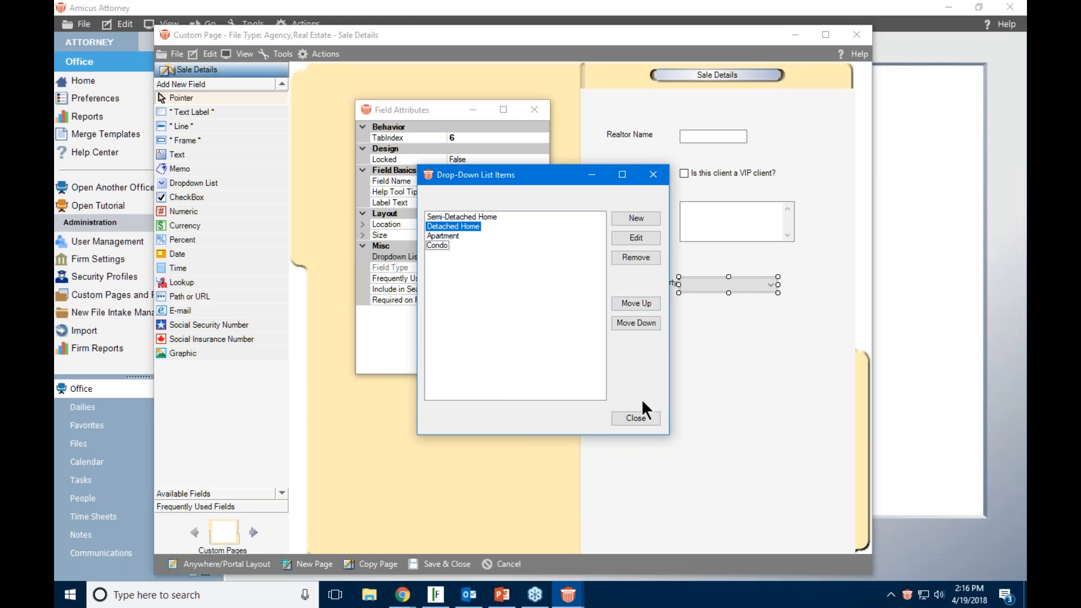
left_click(641, 413)
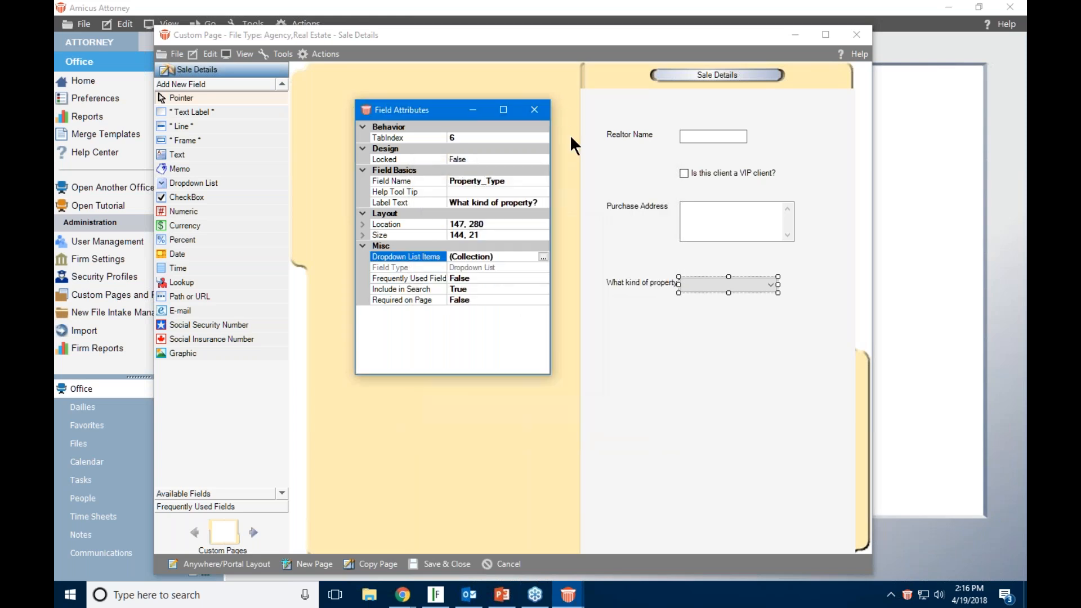
left_click(540, 111)
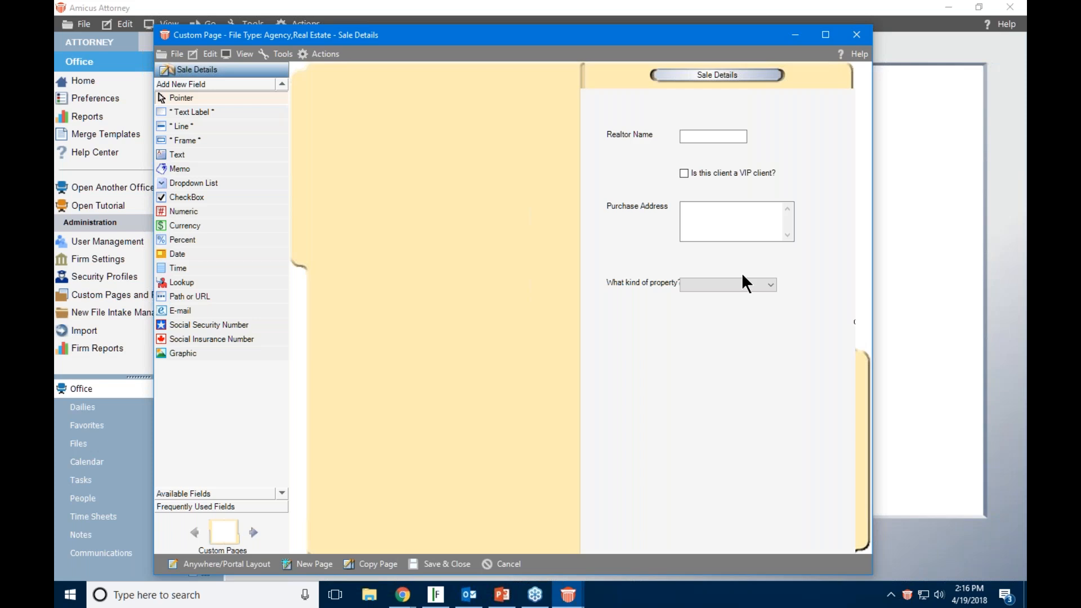
- Save and close the Sale Details custom page and leave the custom page management
left_click(423, 567)
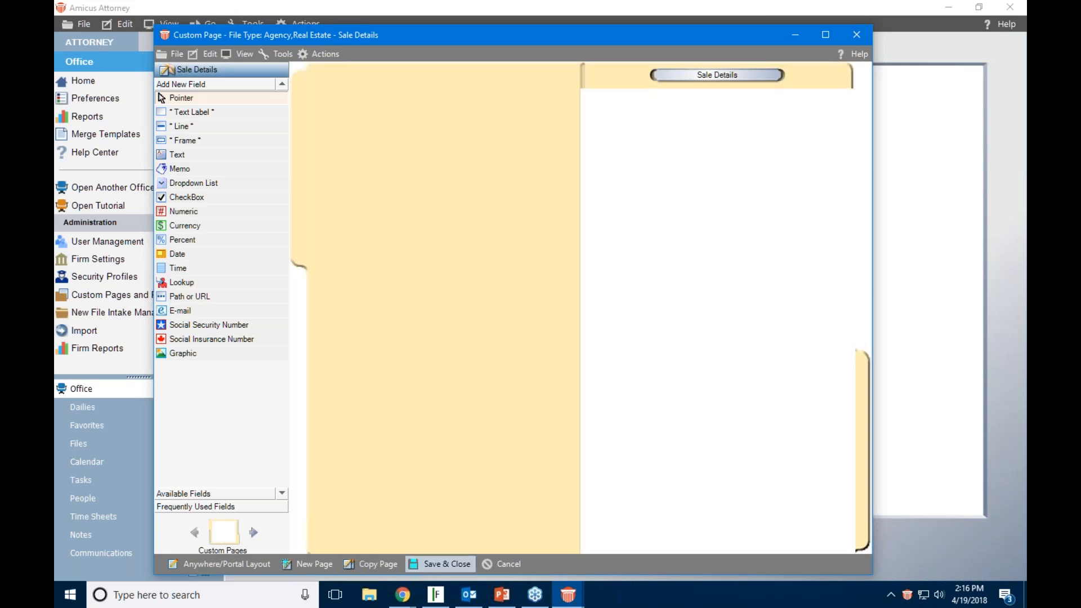
left_click(720, 452)
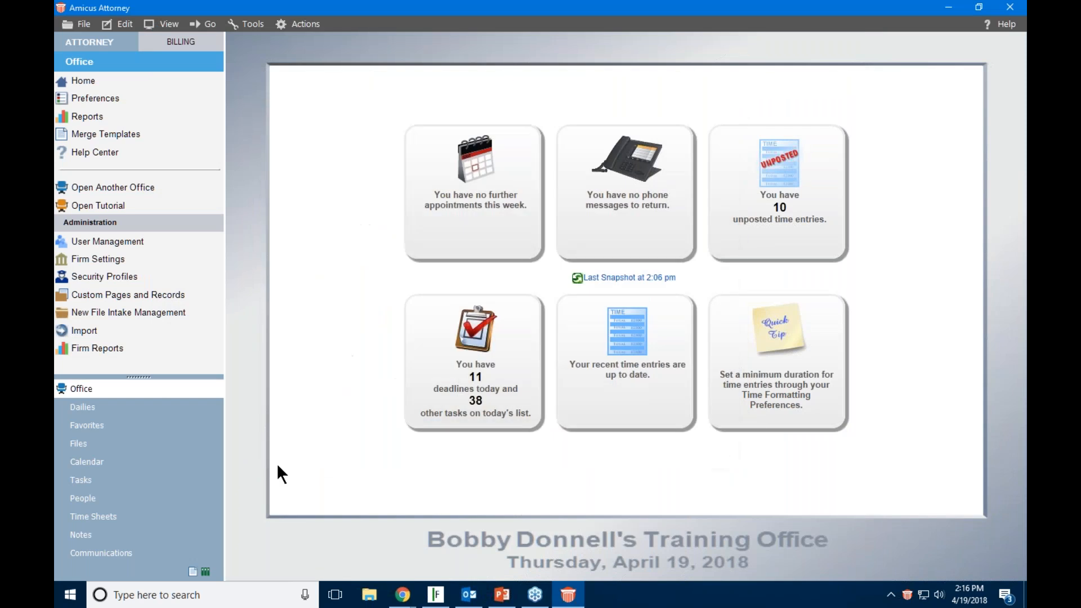
- Open the Blank Purchase Real Estate file from the files list and show its Sale Details custom page
left_click(110, 449)
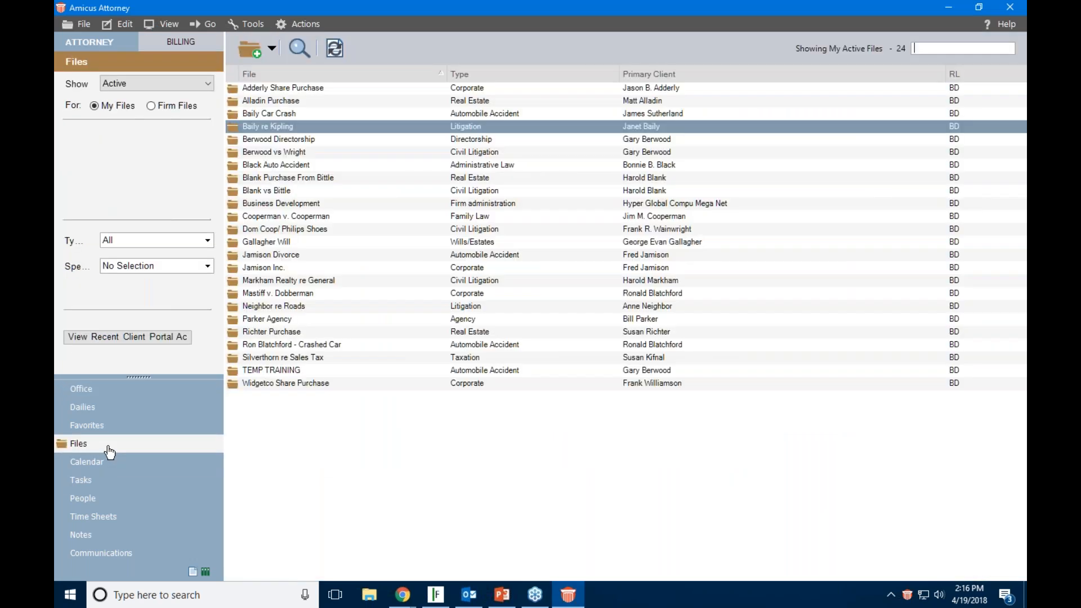
left_click(483, 178)
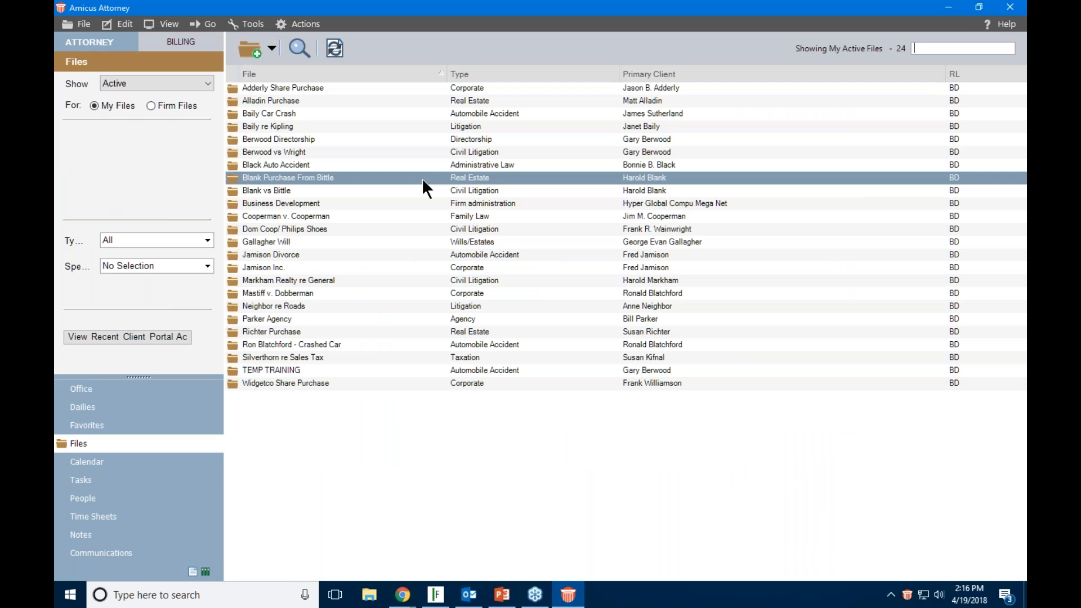
double_click(465, 180)
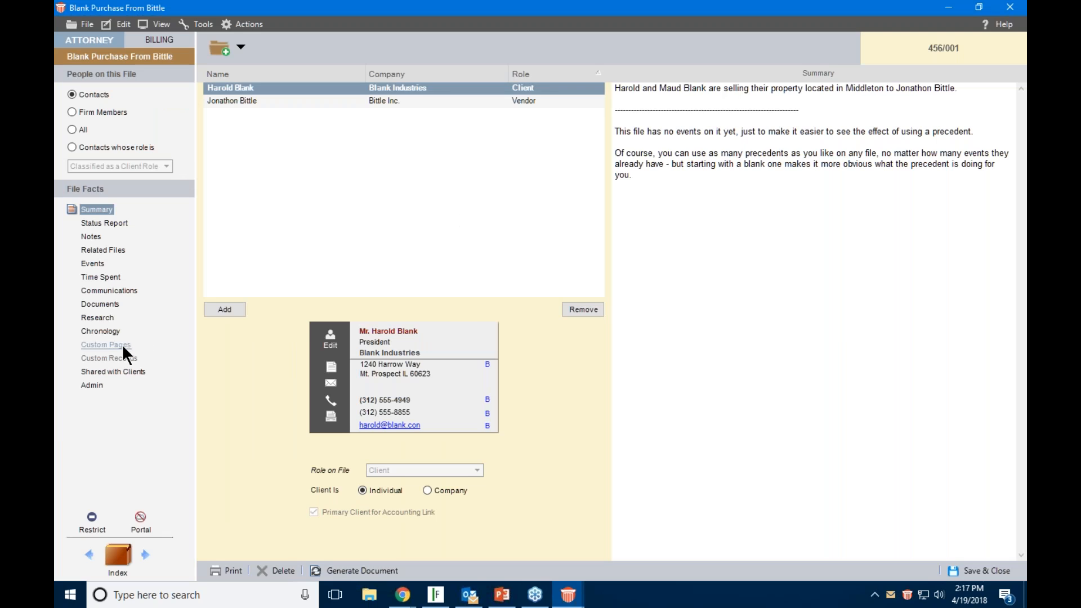
left_click(123, 346)
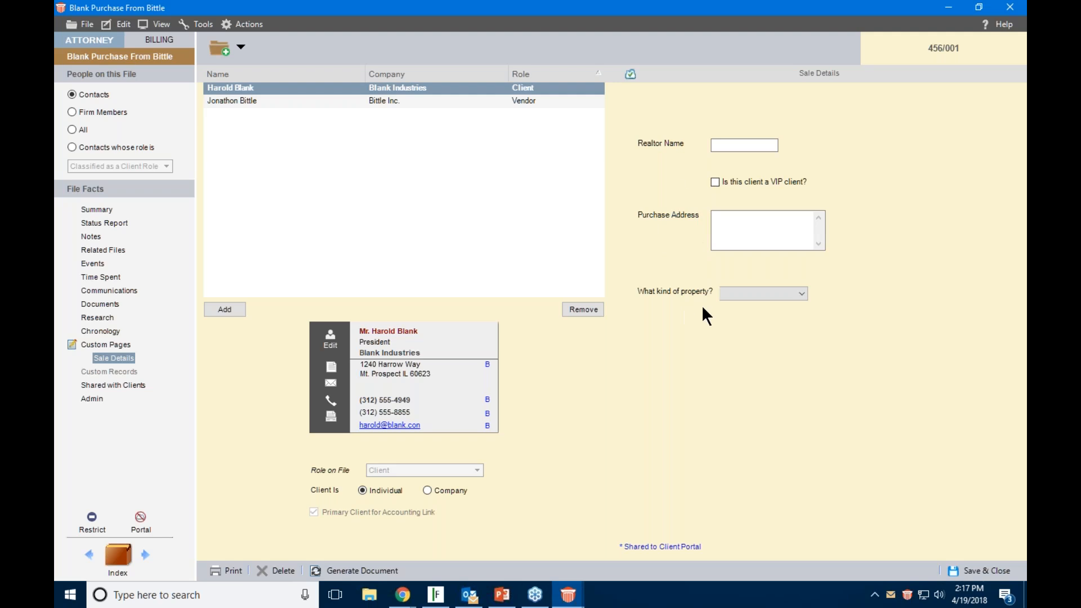
- Enter the realtor's name in the Realtor Name field of the Sale Details page
left_click(719, 145)
type("Maclo")
key("BackSpace")
key("BackSpace")
type("colm")
- Check the choices of the "What kind of property?" dropdown list and save and close the file
left_click(733, 299)
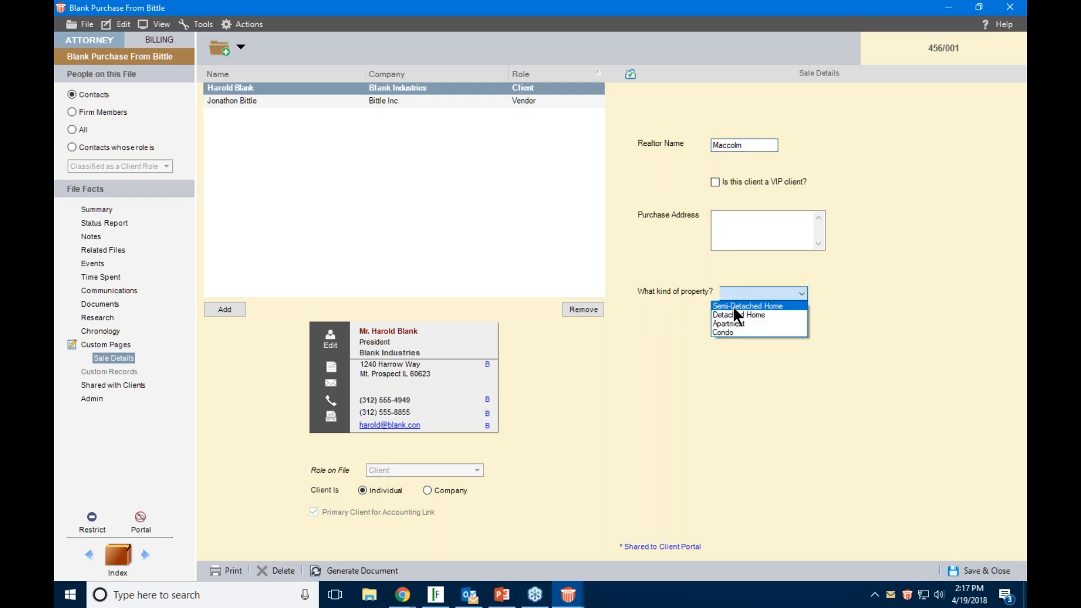
left_click(735, 292)
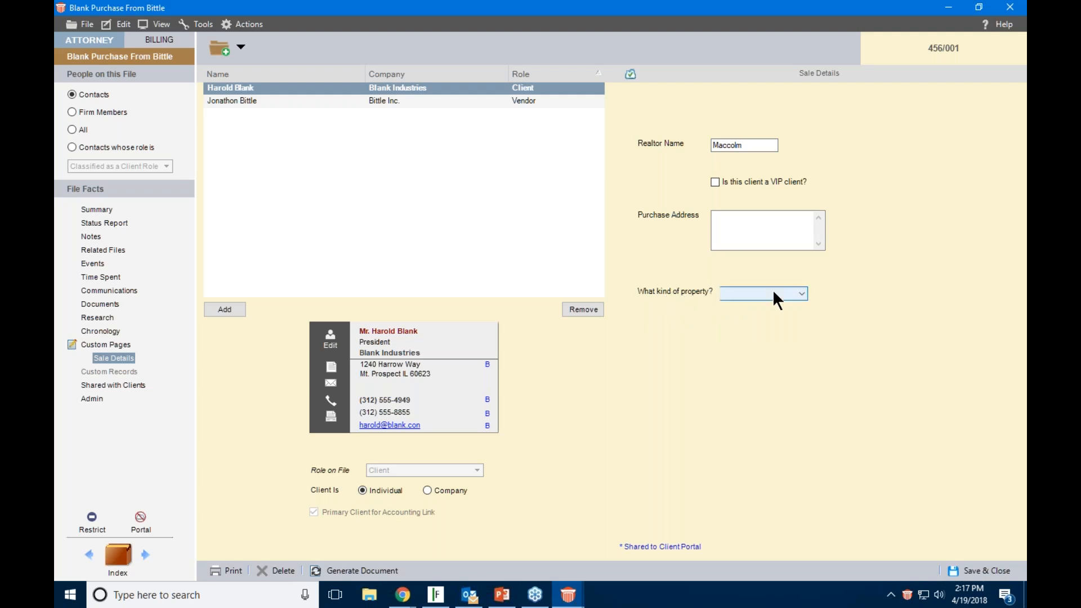
left_click(748, 294)
left_click(748, 294)
left_click(748, 294)
left_click(747, 294)
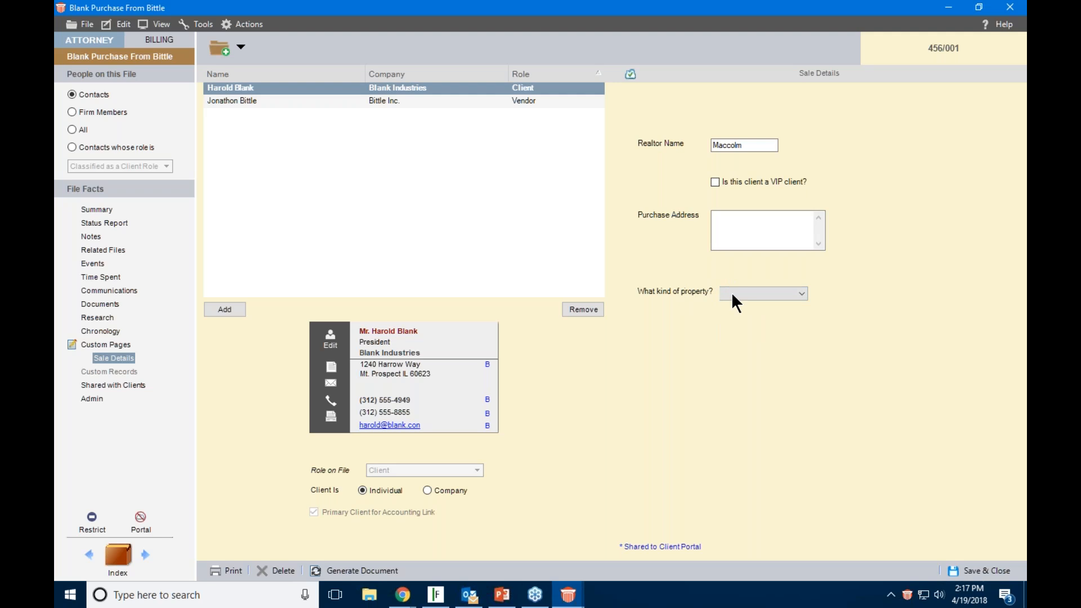
left_click(969, 570)
- Reopen the Sale Details page under Real Estate for editing in Custom Pages and Records and enlarge its editor window
left_click(102, 389)
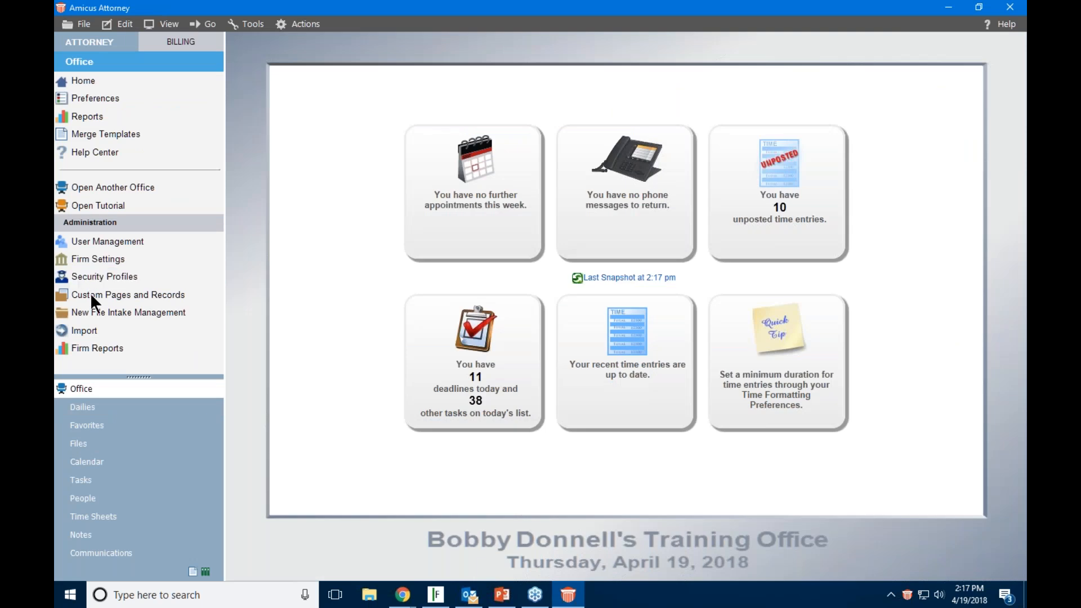
left_click(159, 296)
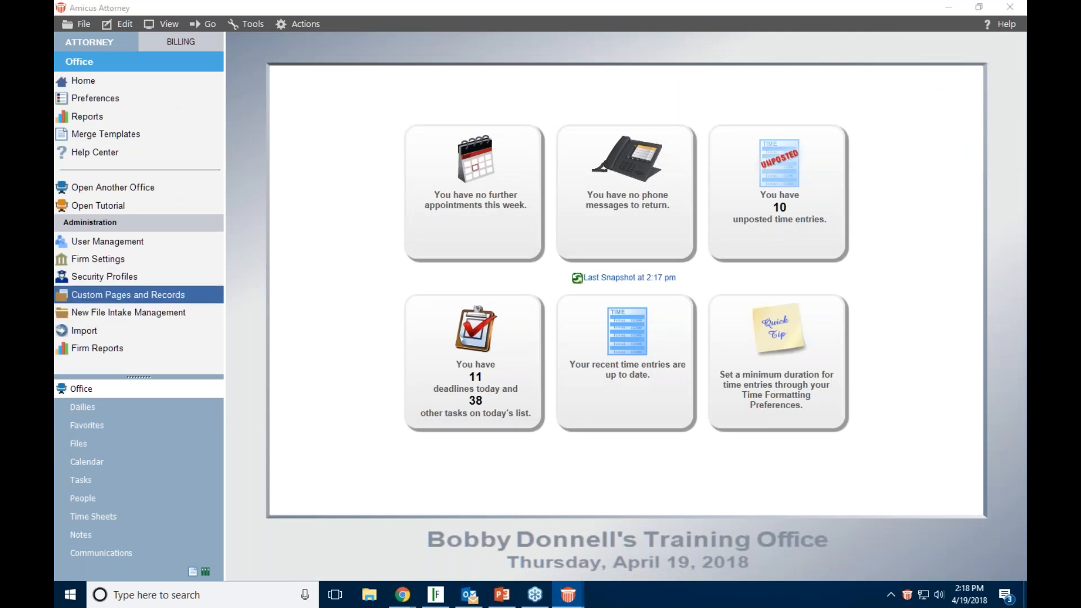
left_click_drag(407, 197, 396, 97)
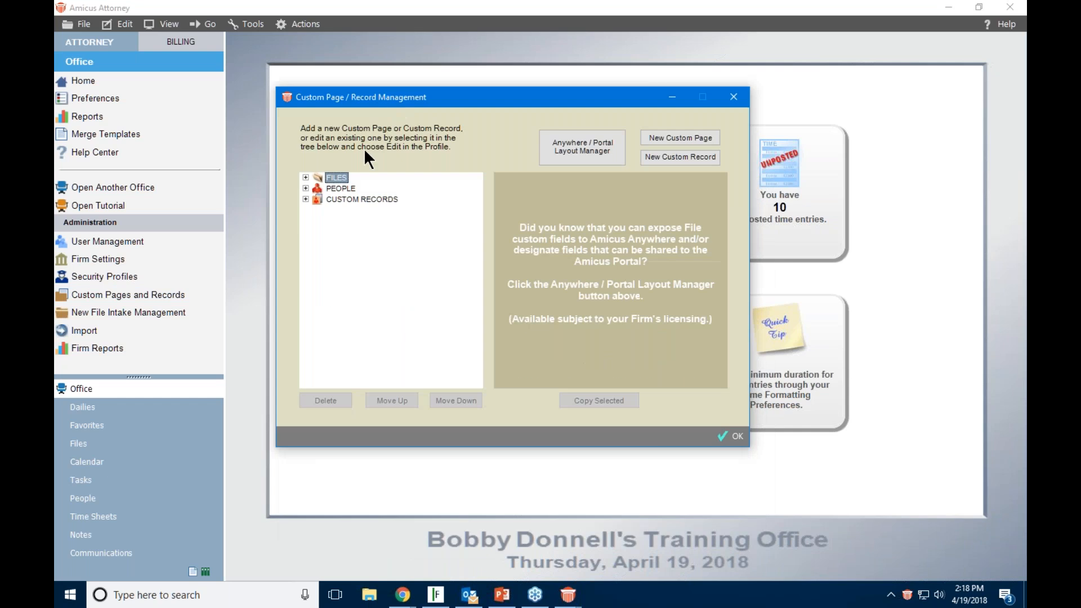
left_click(307, 176)
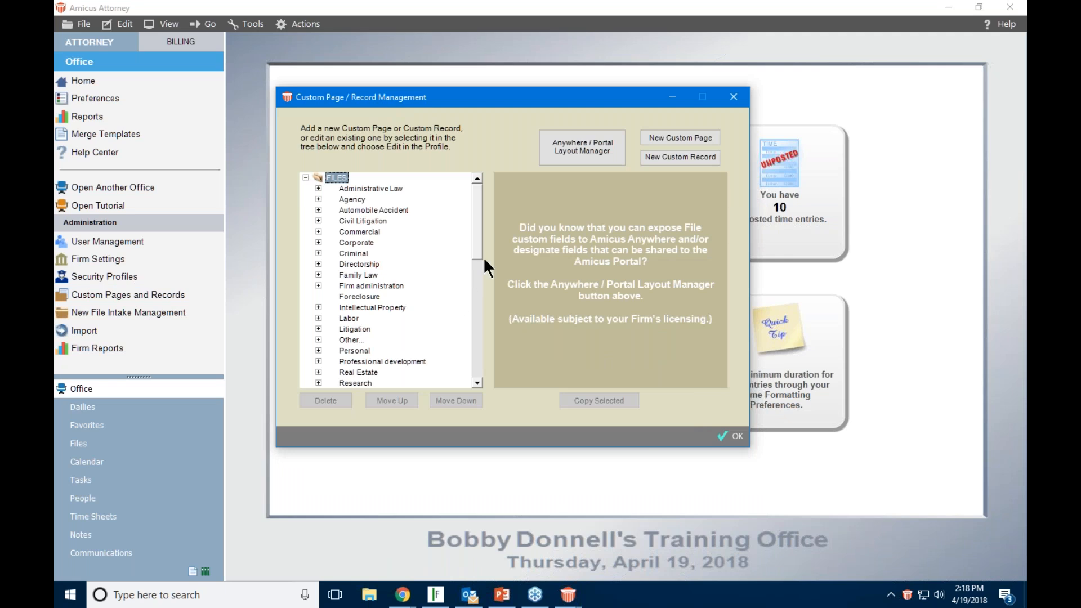
left_click(360, 372)
left_click(318, 372)
left_click_drag(478, 232, 393, 269)
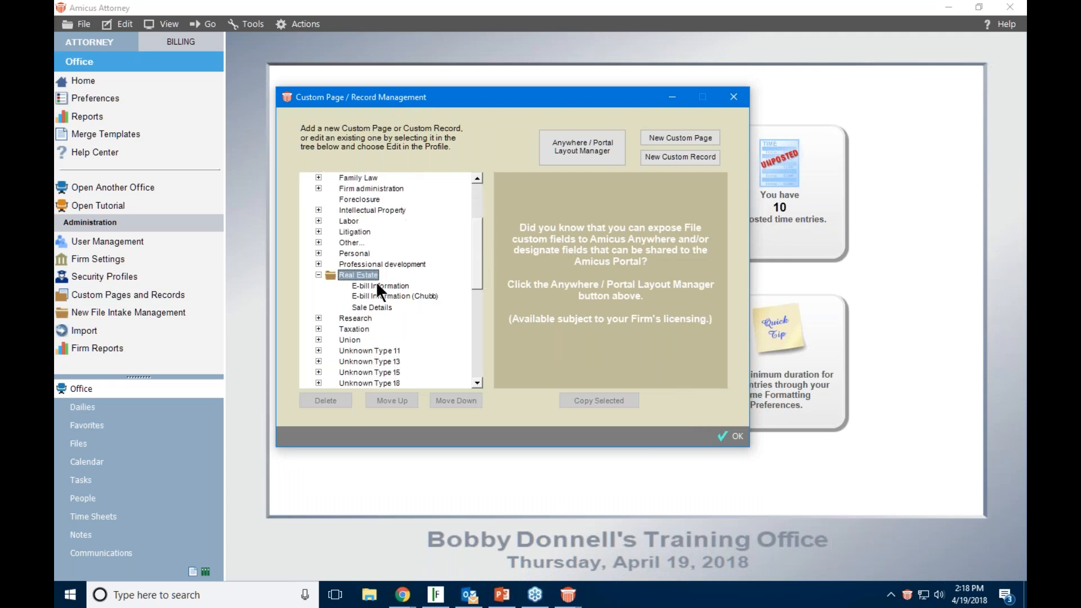
left_click(376, 308)
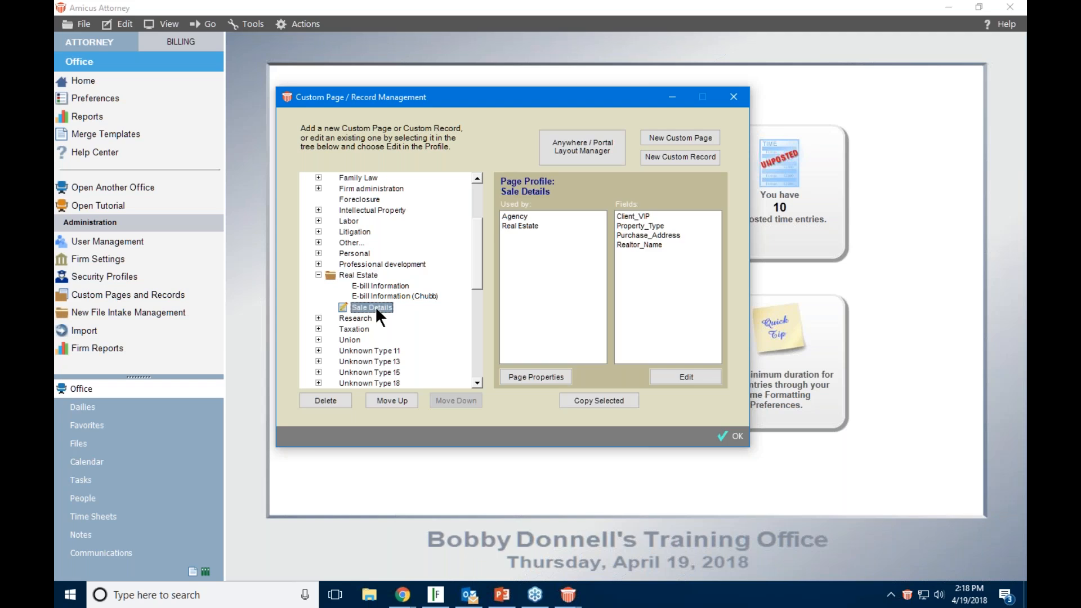
left_click(690, 378)
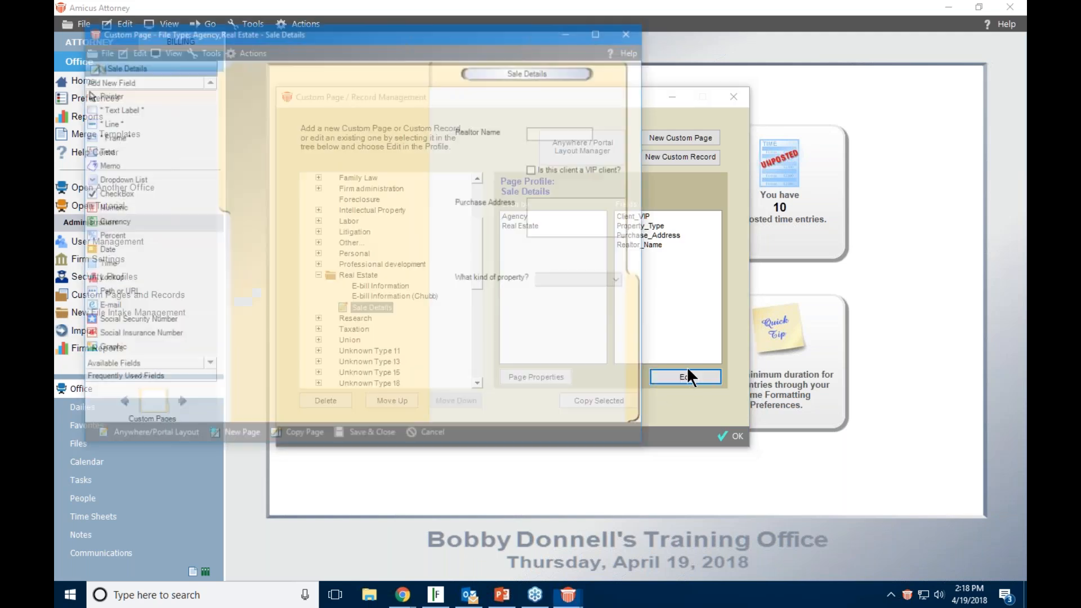
left_click_drag(654, 454, 880, 544)
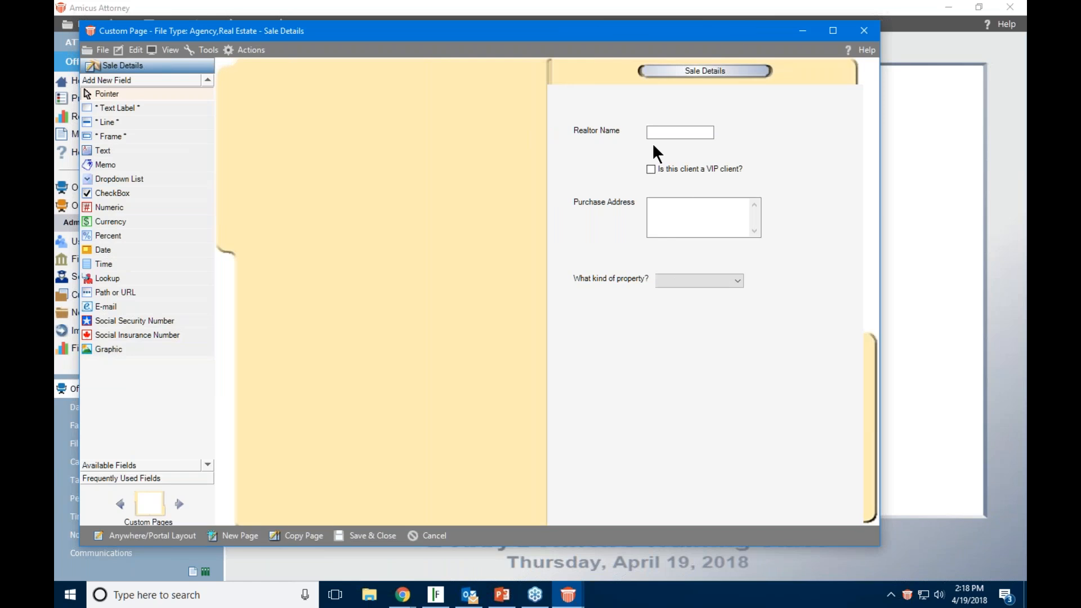
- Widen the Realtor Name text box to match the width of the Purchase Address box
left_click(687, 132)
left_click_drag(720, 133, 762, 136)
- Compare the outlines of the property dropdown, Purchase Address and Realtor Name boxes with their labels to check for overlap
left_click(693, 279)
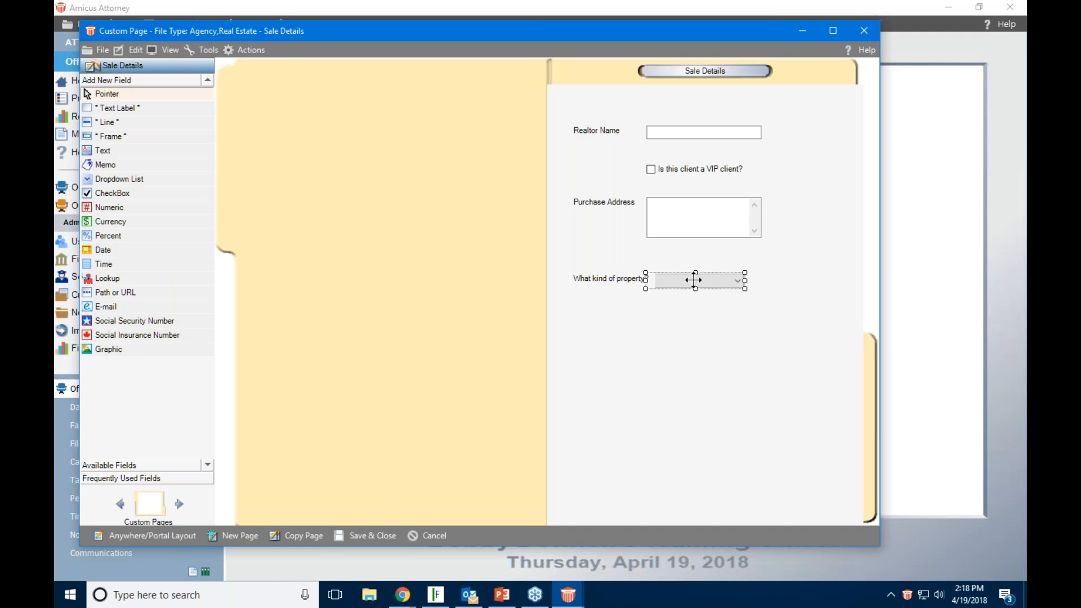
left_click(611, 280, "ctrl")
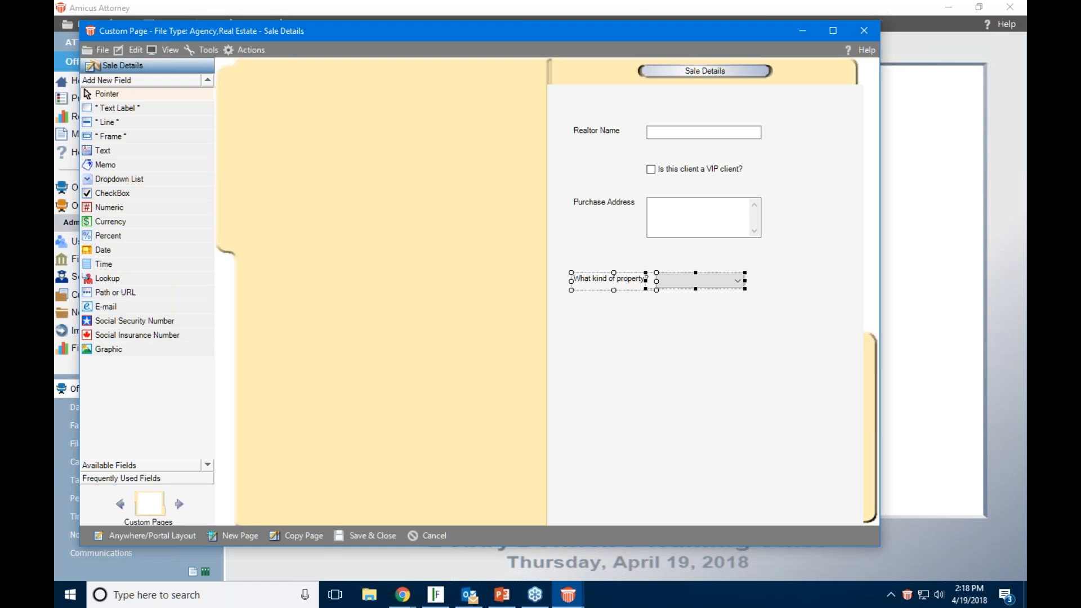
left_click(679, 228)
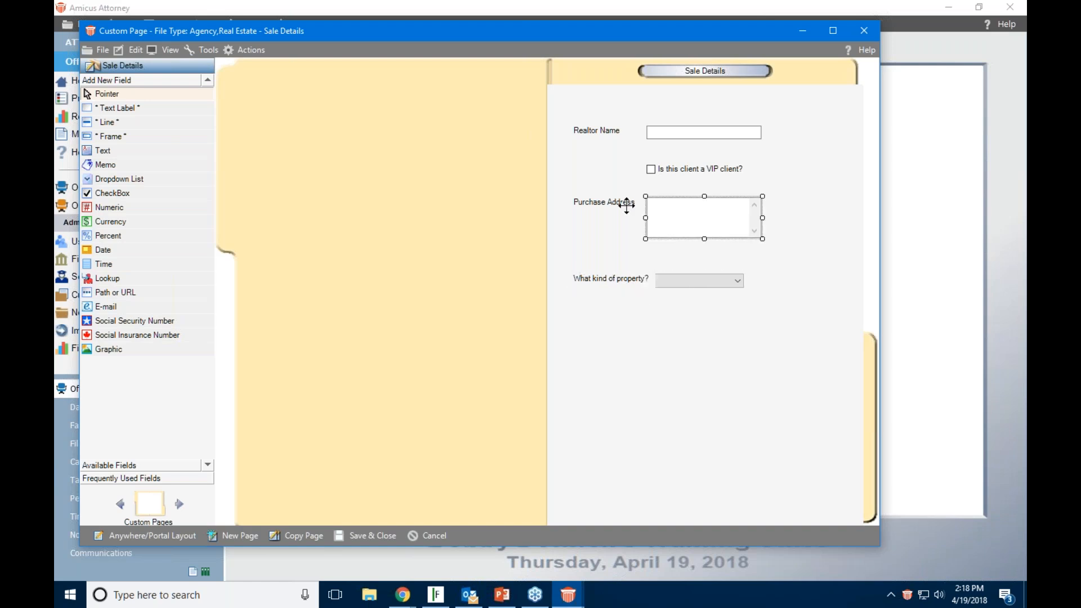
left_click(623, 204, "ctrl")
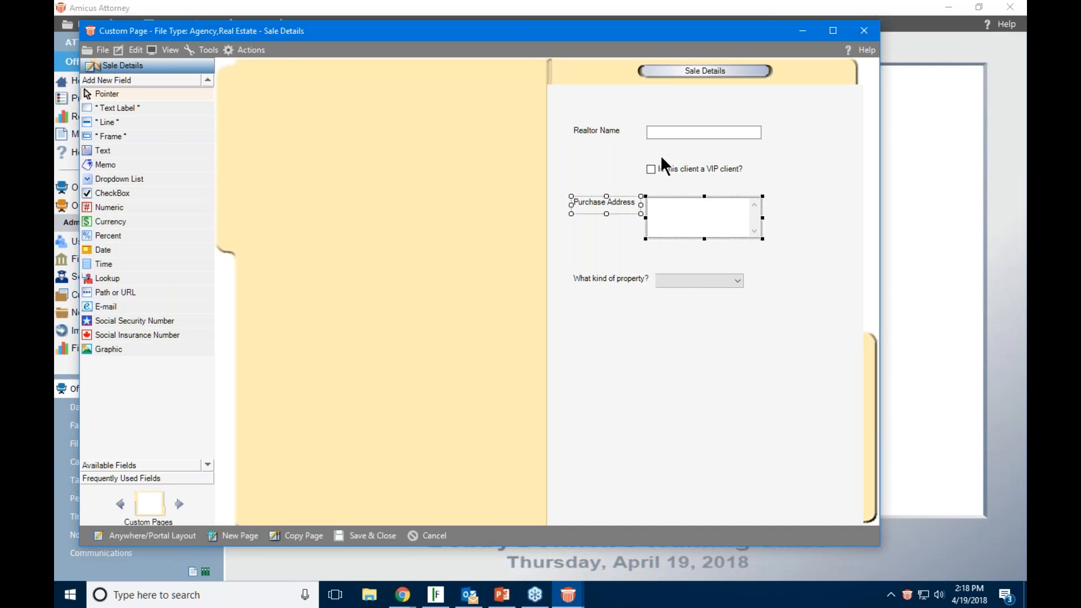
left_click(649, 134)
left_click(610, 133, "ctrl")
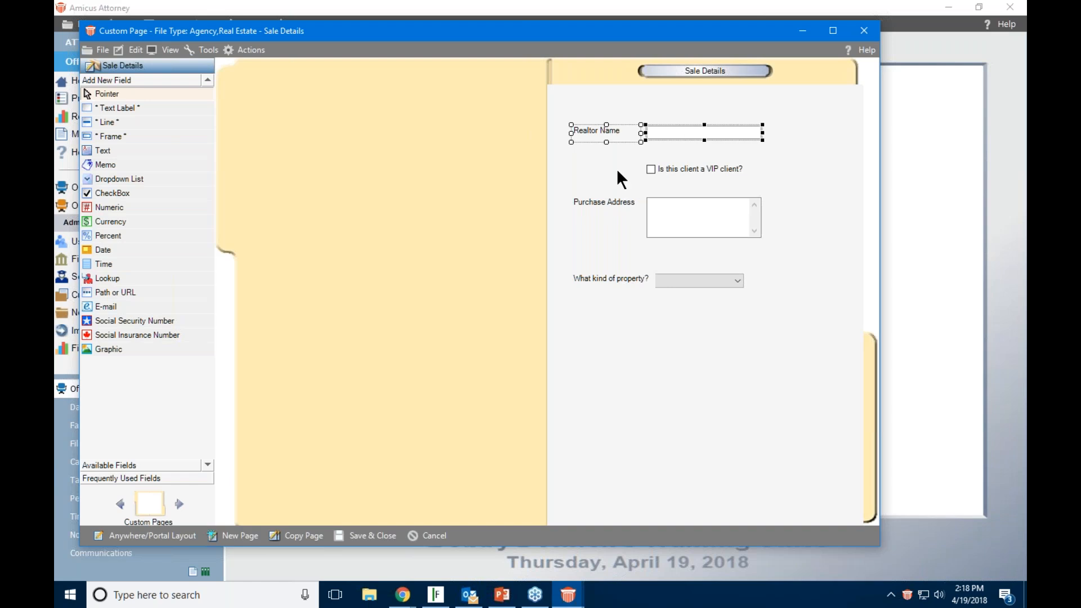
- Shift the "What kind of property?" dropdown list to the right, clear of its label, and save and close the custom page
left_click(704, 282)
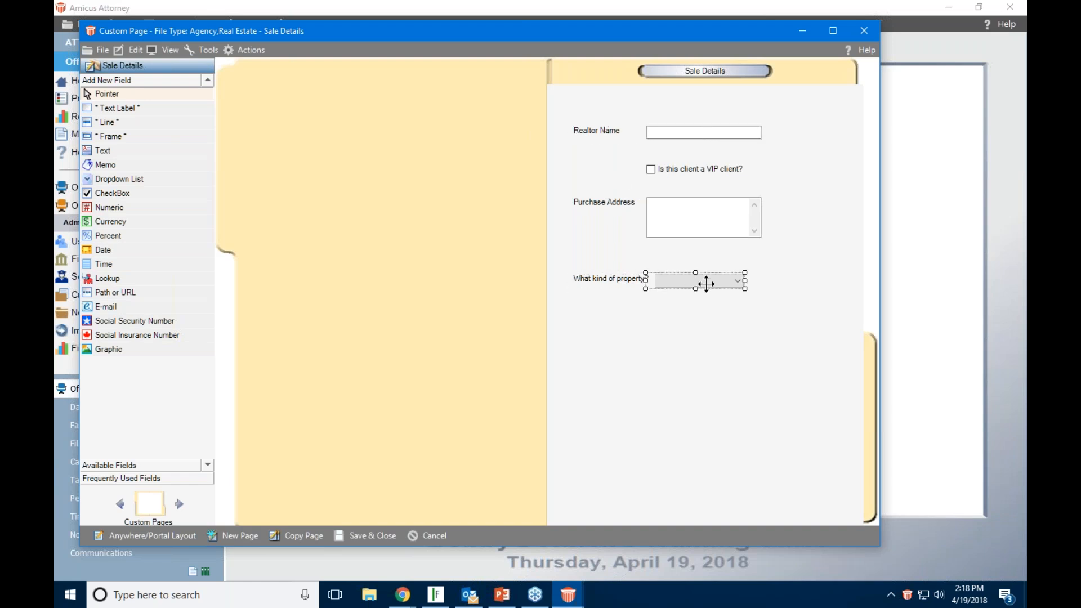
key("Right")
key("Right")
key("Right")
key("Right")
key("Right")
key("Right")
key("Right")
key("Right")
key("Right")
key("Right")
key("Right")
key("Right")
key("Right")
key("Right")
key("Right")
key("Right")
key("Right")
key("Right")
key("Right")
key("Right")
key("Right")
key("Right")
key("Right")
key("Right")
key("Right")
key("Right")
key("Right")
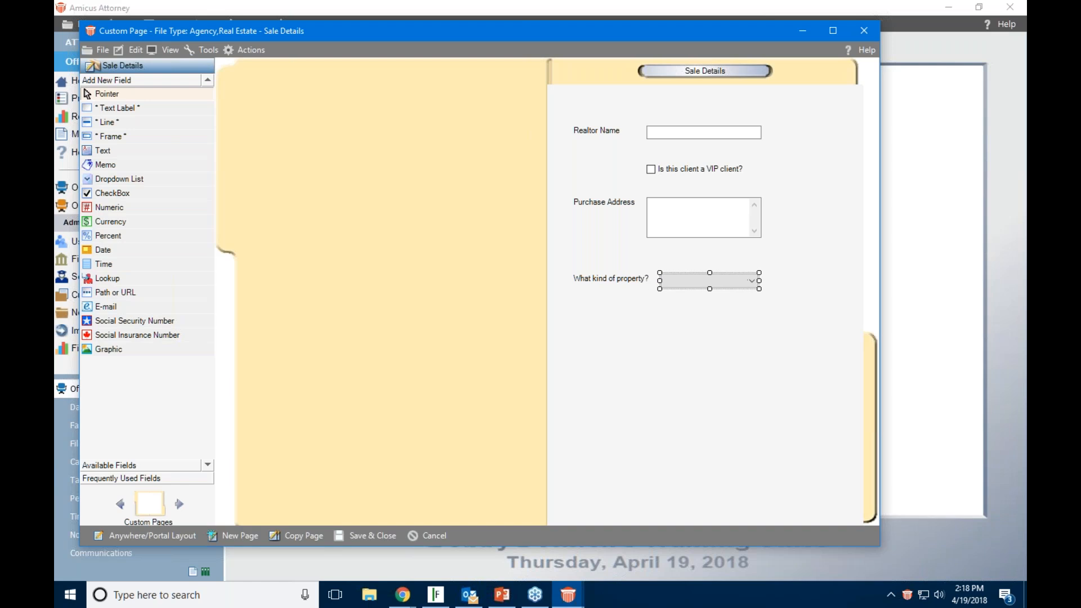
left_click_drag(705, 279, 721, 287)
left_click(770, 309)
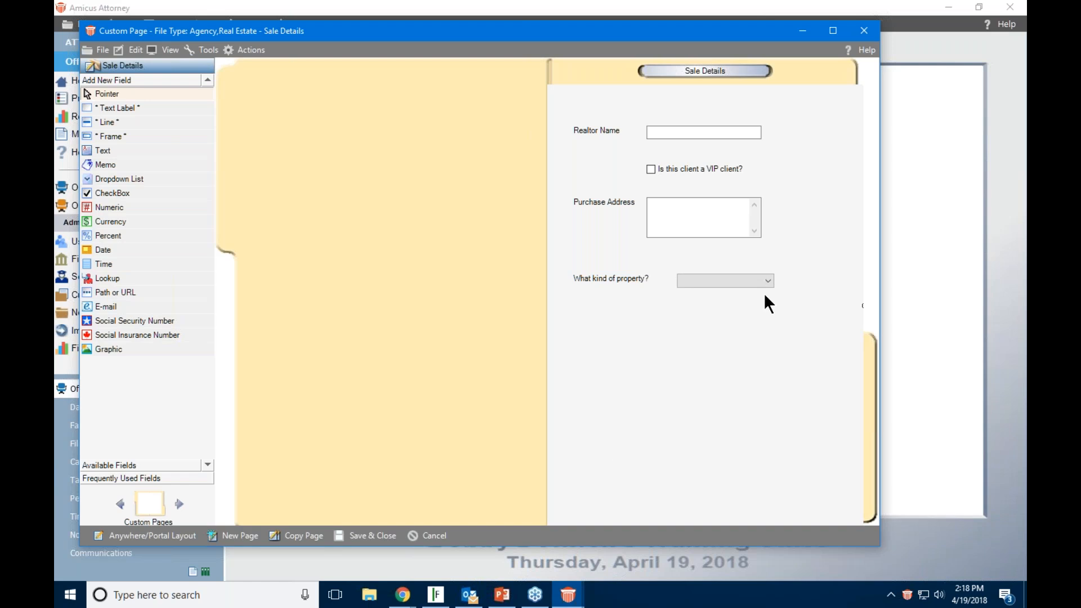
left_click(374, 533)
left_click(726, 441)
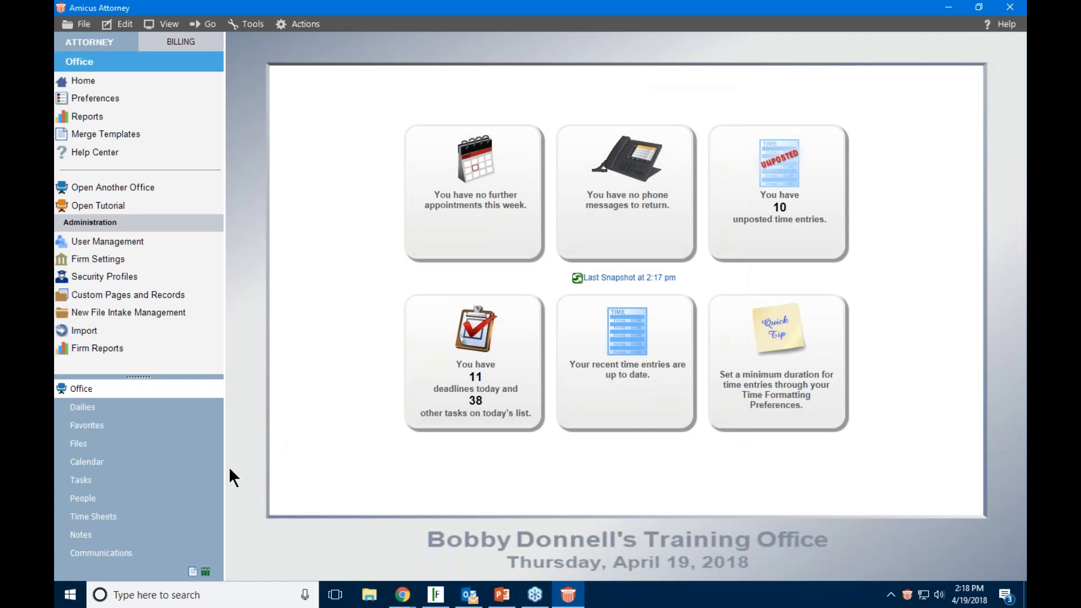
- Return to the files list and reopen the Sale Details page of the Blank Purchase Real Estate file
left_click(124, 443)
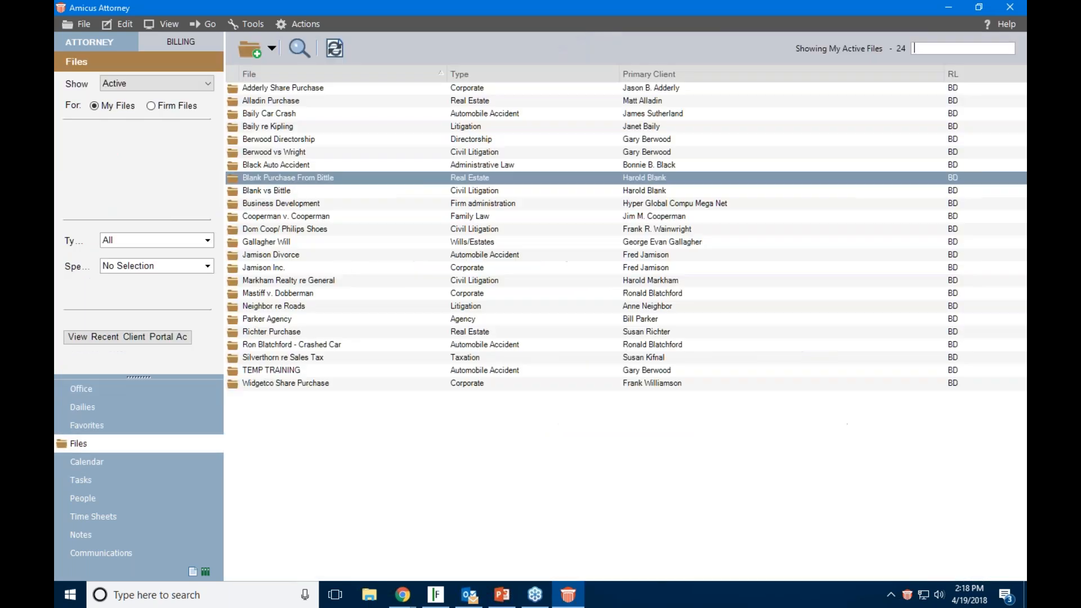
left_click(276, 176)
double_click(276, 175)
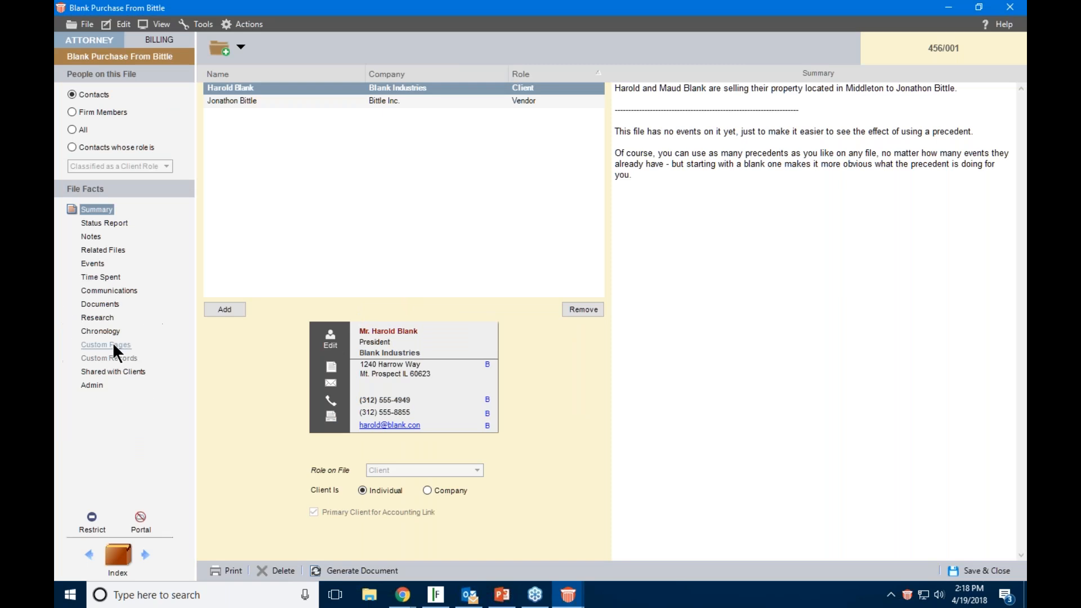
left_click(113, 345)
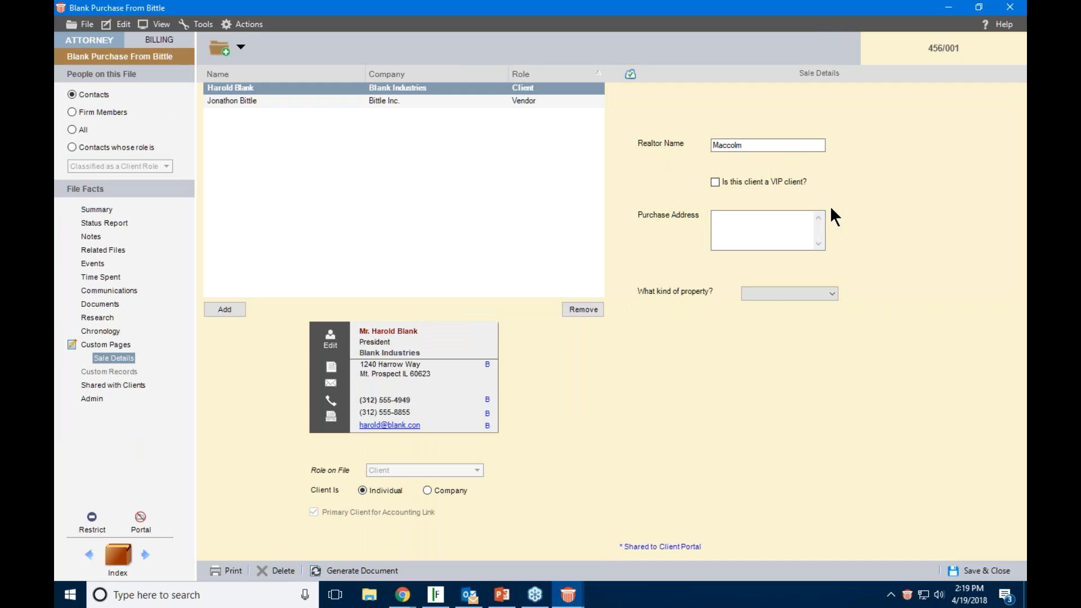
- Choose Detached Home as the kind of property on the Sale Details page
left_click(773, 294)
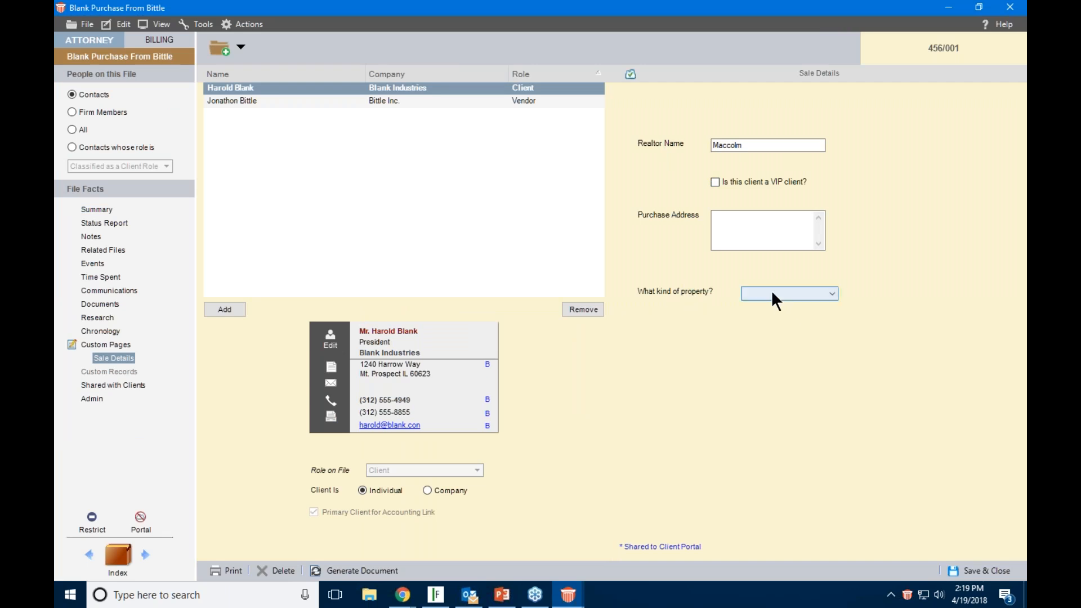
left_click(773, 294)
left_click(748, 296)
left_click(753, 294)
left_click(780, 301)
left_click(773, 319)
- Enter the purchase address, mark the client as a VIP client, and save and close the file
left_click(752, 231)
type("123 Street St.")
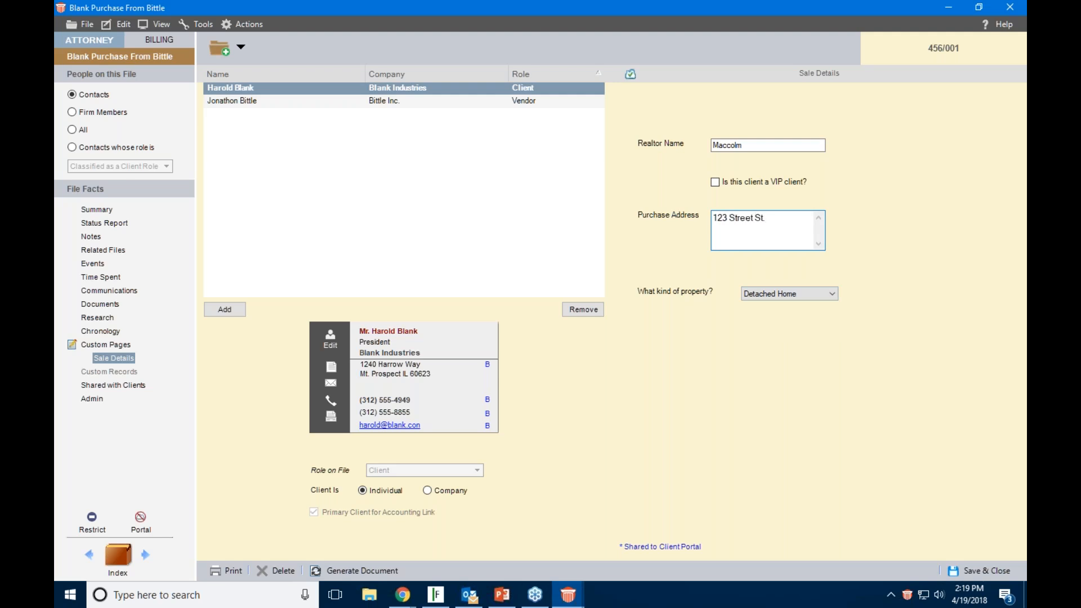
left_click(715, 184)
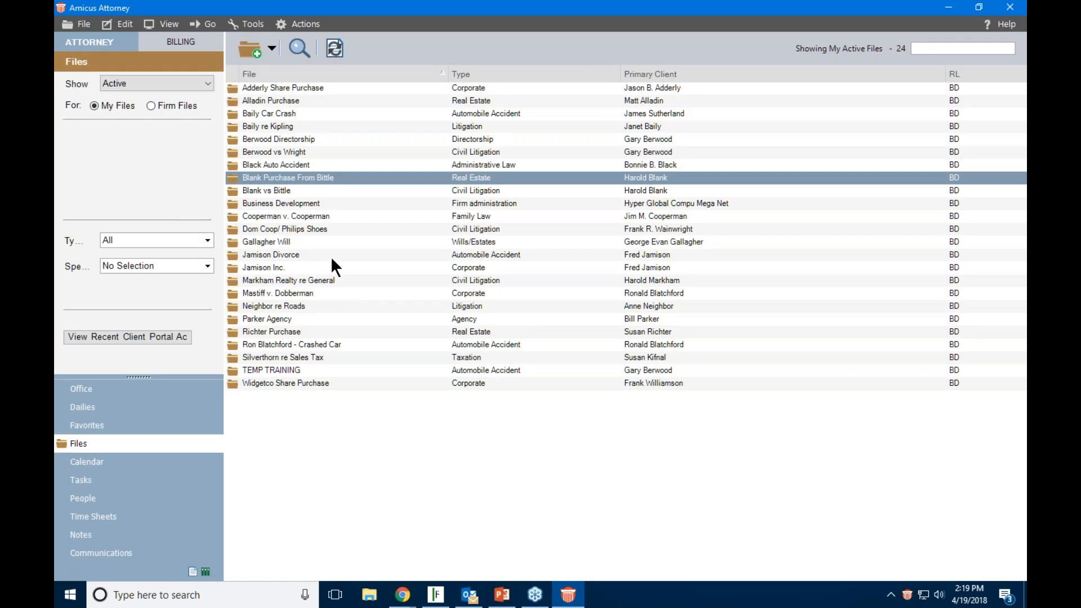
- Reopen the Blank Purchase file and review the values saved on its Sale Details page, passing through the Summary and Status Report
double_click(298, 177)
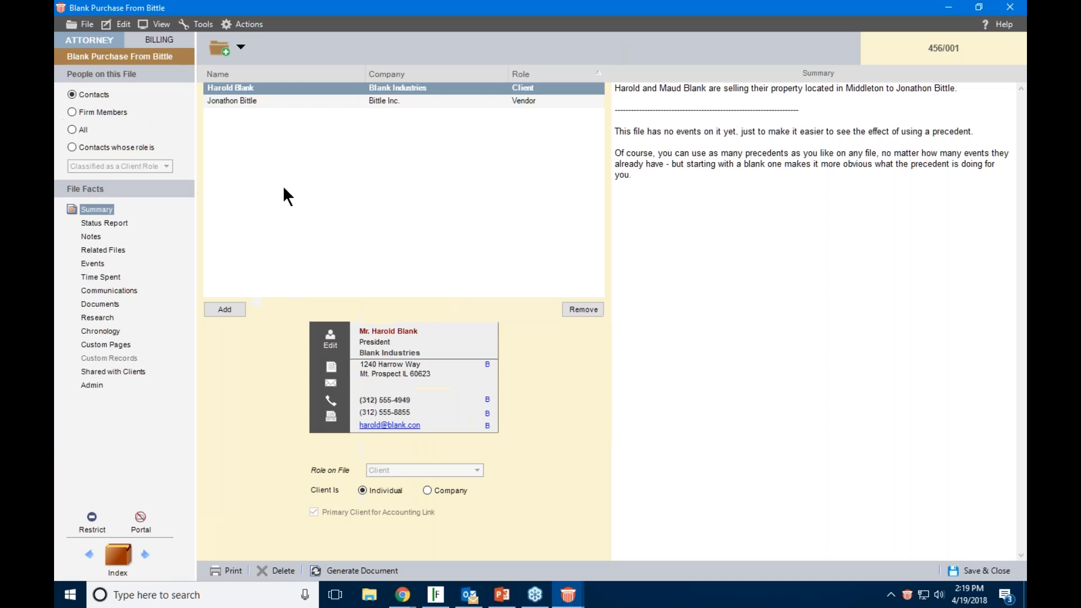
left_click(113, 345)
left_click(101, 211)
left_click(106, 221)
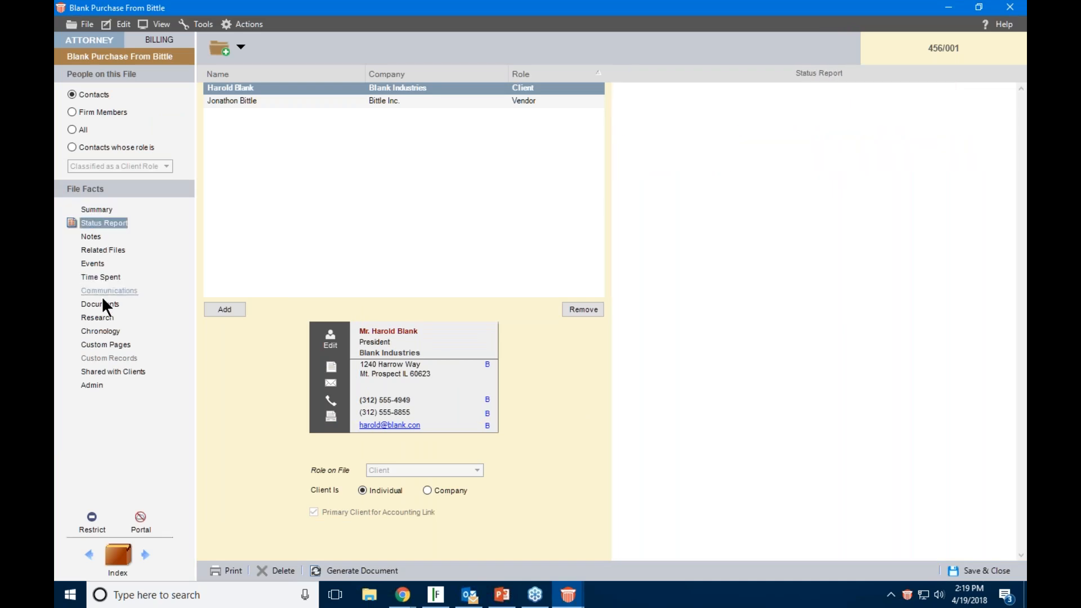
left_click(109, 346)
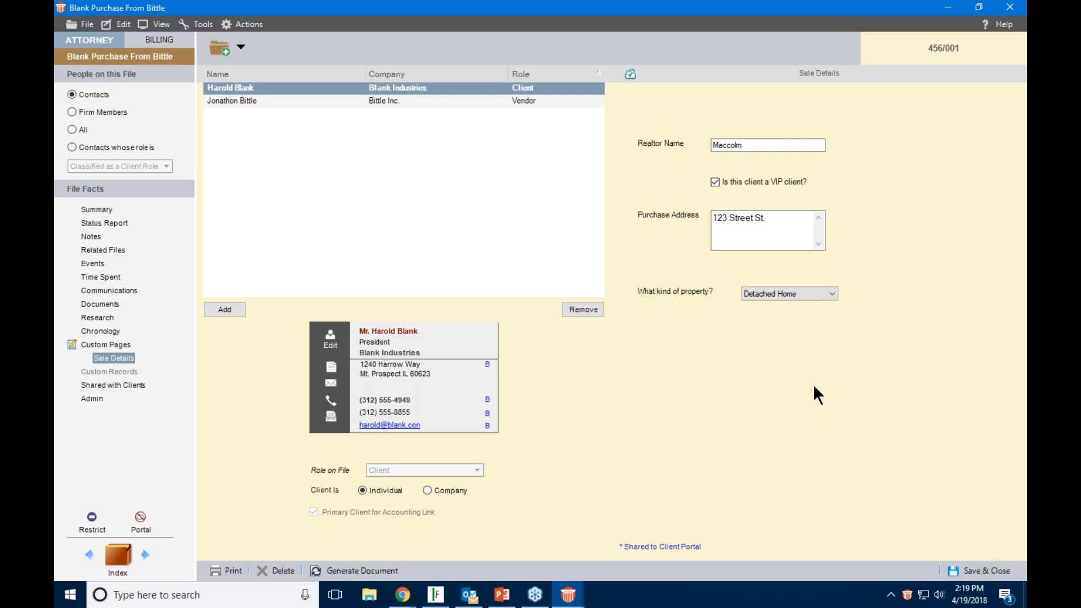
- Save and close the Blank Purchase file and open the Baily re Kipling litigation file
left_click(980, 570)
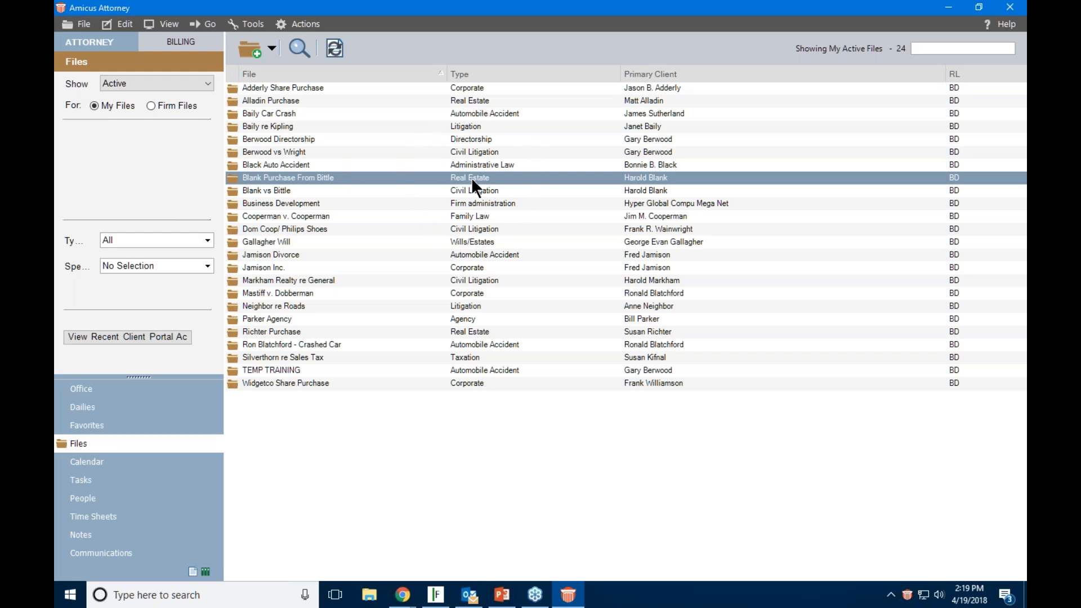
left_click(475, 125)
left_click(478, 125)
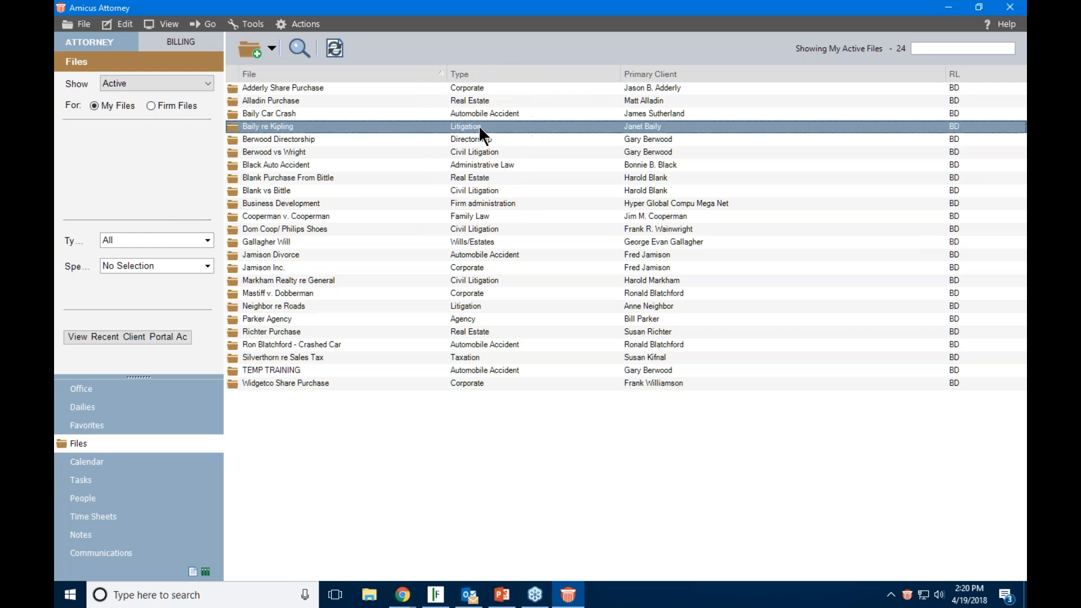
double_click(479, 125)
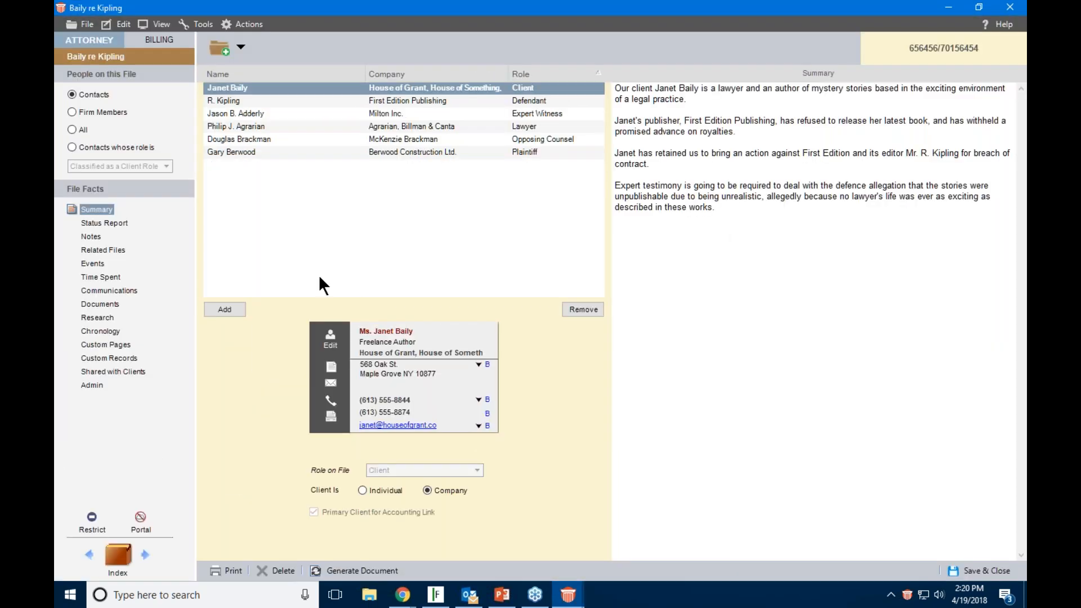
- View the Corporate Information and Corporate Details custom pages of the litigation file, and save and close it
left_click(121, 339)
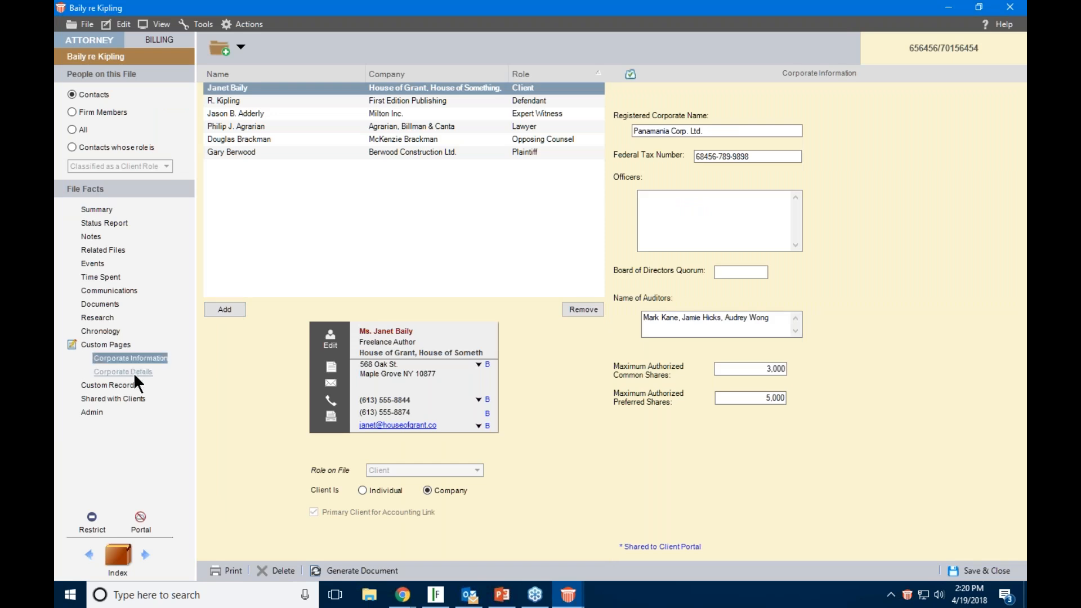
left_click(134, 361)
left_click(960, 569)
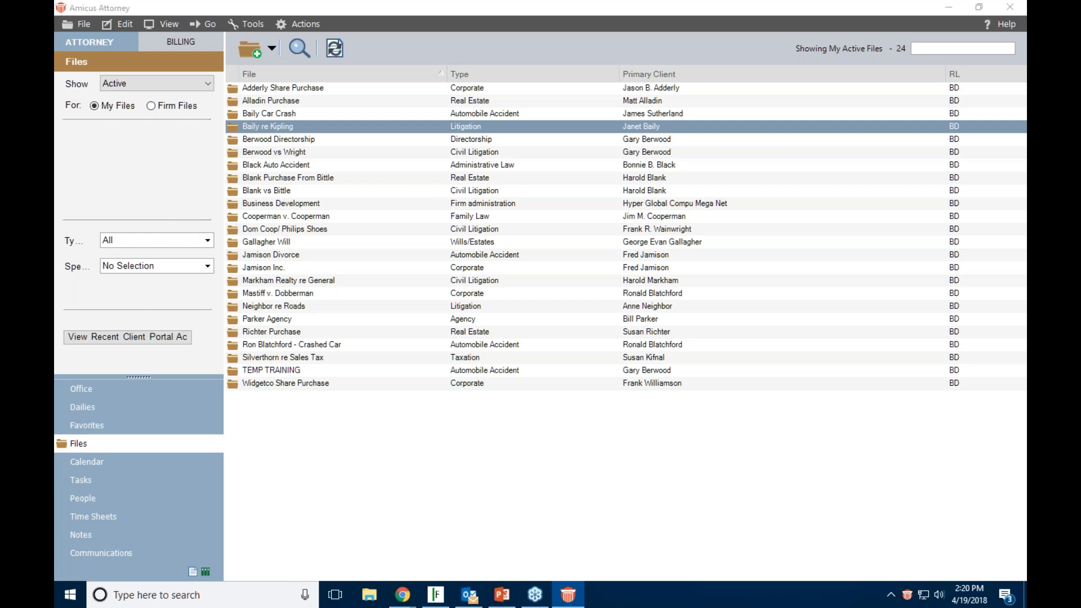
- Switch to Chrome and read through the AbacusMAXIMUS event page down to the Agenda Highlights section
key("alt+Tab")
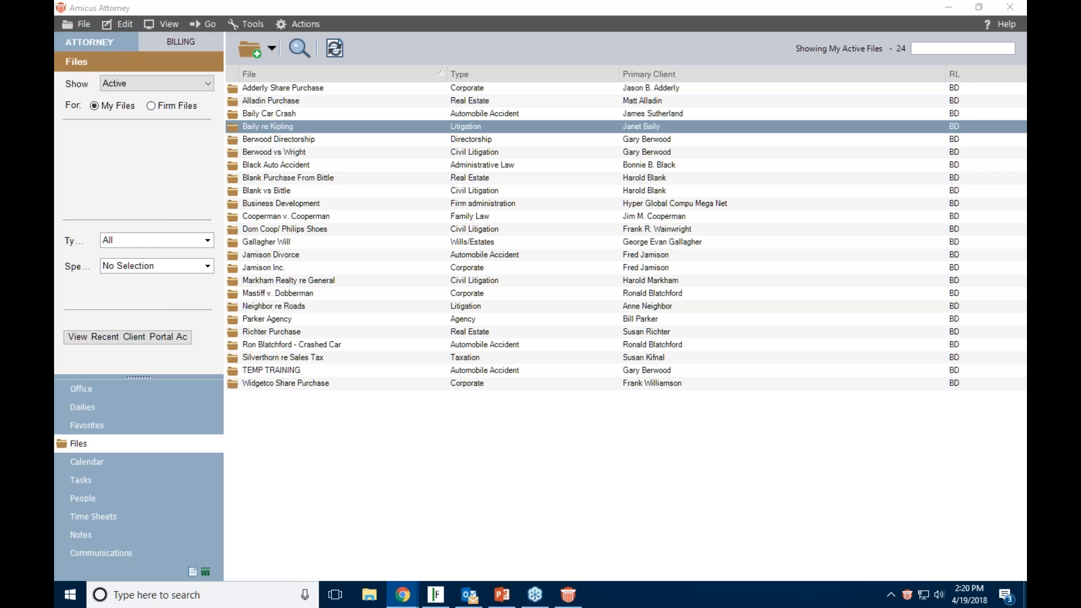
left_click_drag(1026, 7, 564, 1)
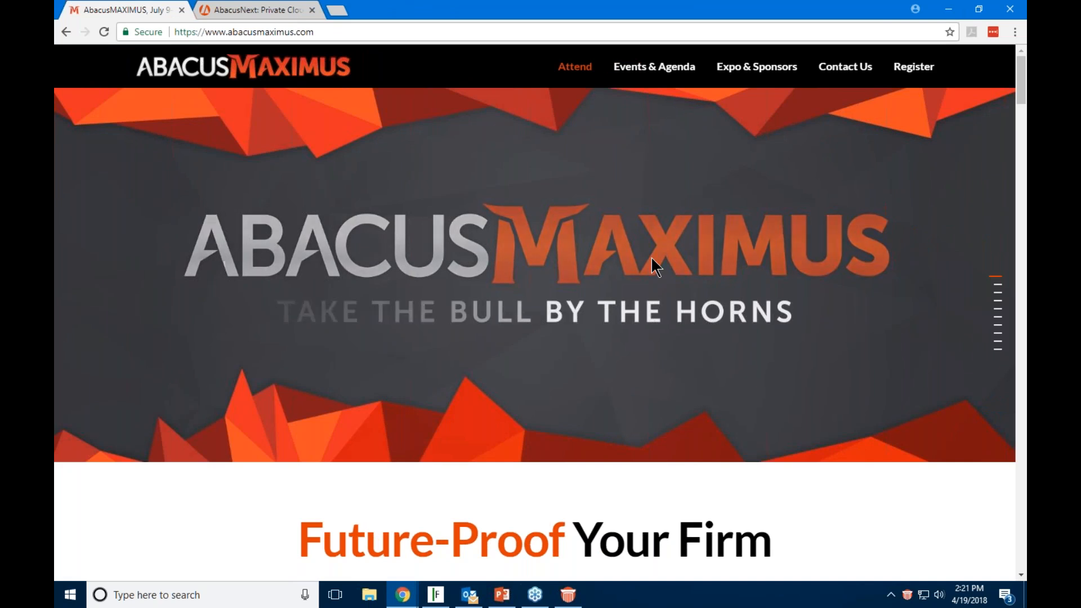
scroll(652, 259, "down", 3)
scroll(651, 258, "down", 8)
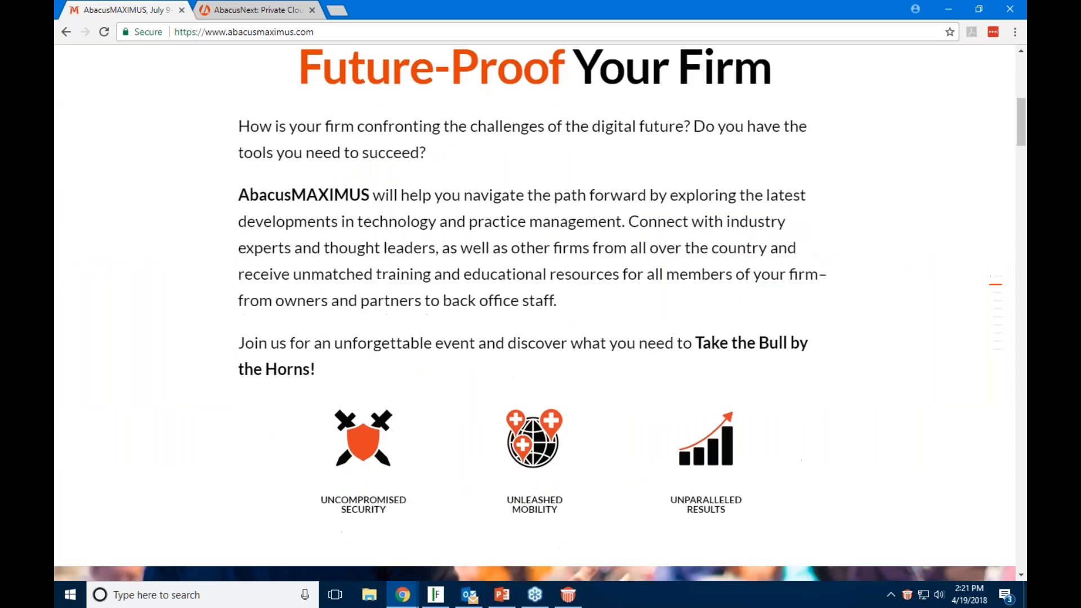
scroll(535, 314, "down", 8)
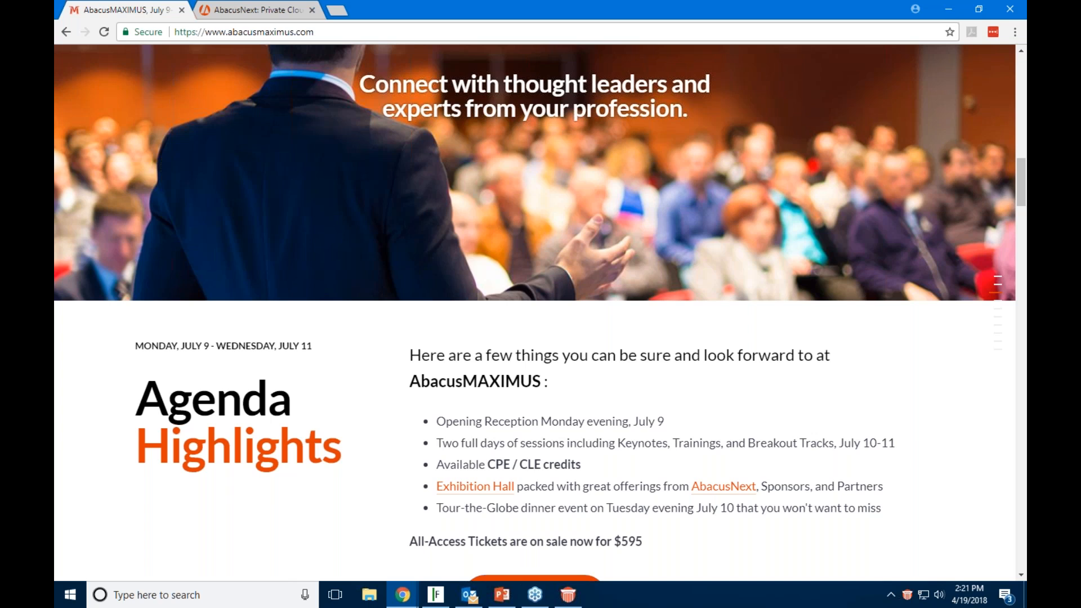
- On the AbacusNext site, view the schedulable Amicus Attorney training services under Schedule Training & Upgrades, and close the service list
left_click(230, 8)
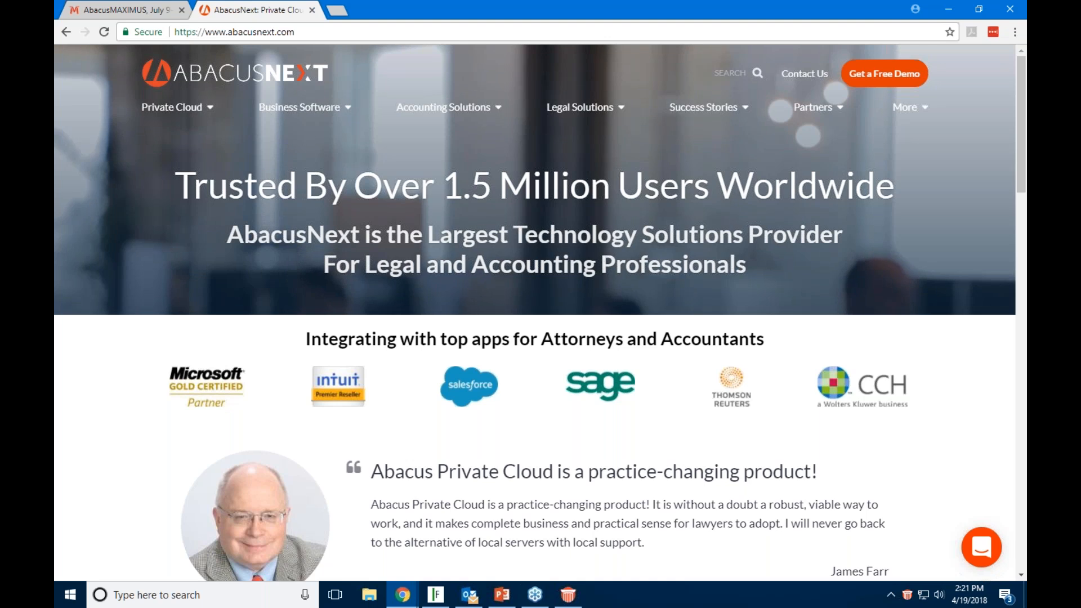
left_click(907, 107)
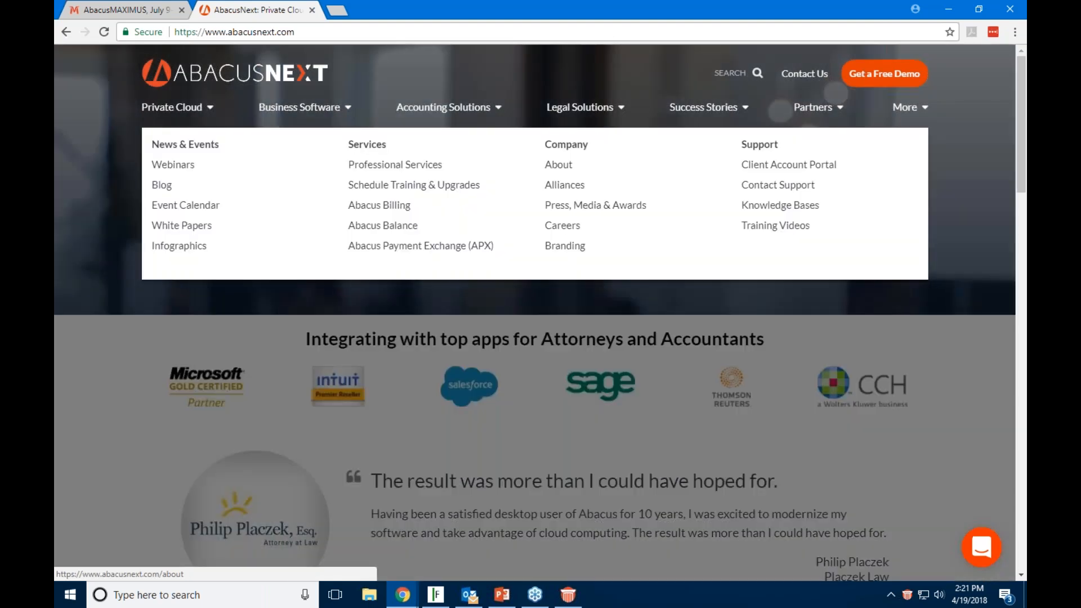
left_click(417, 187)
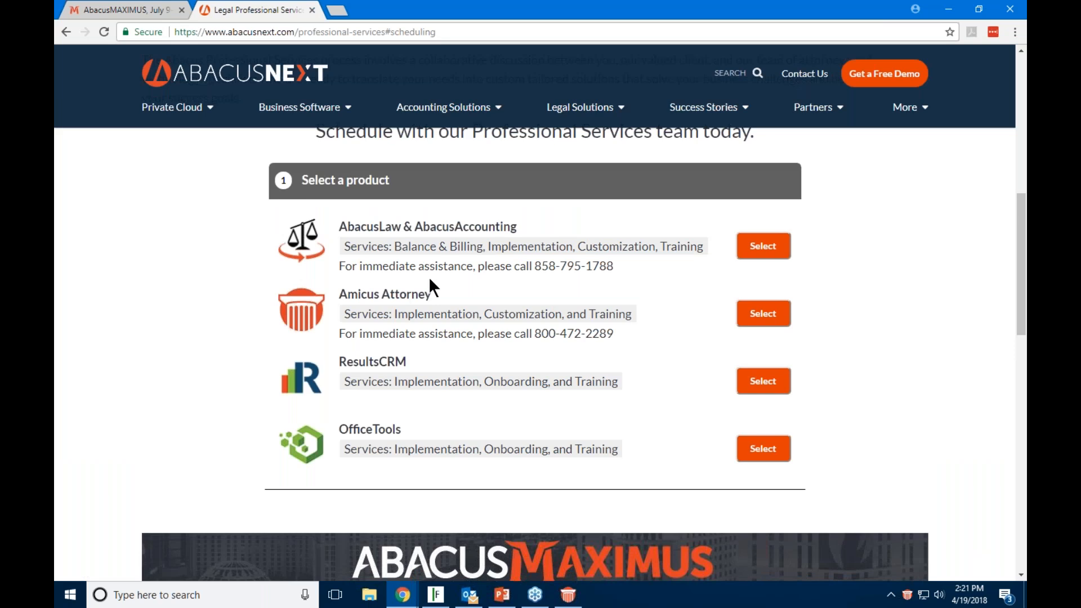
left_click(752, 324)
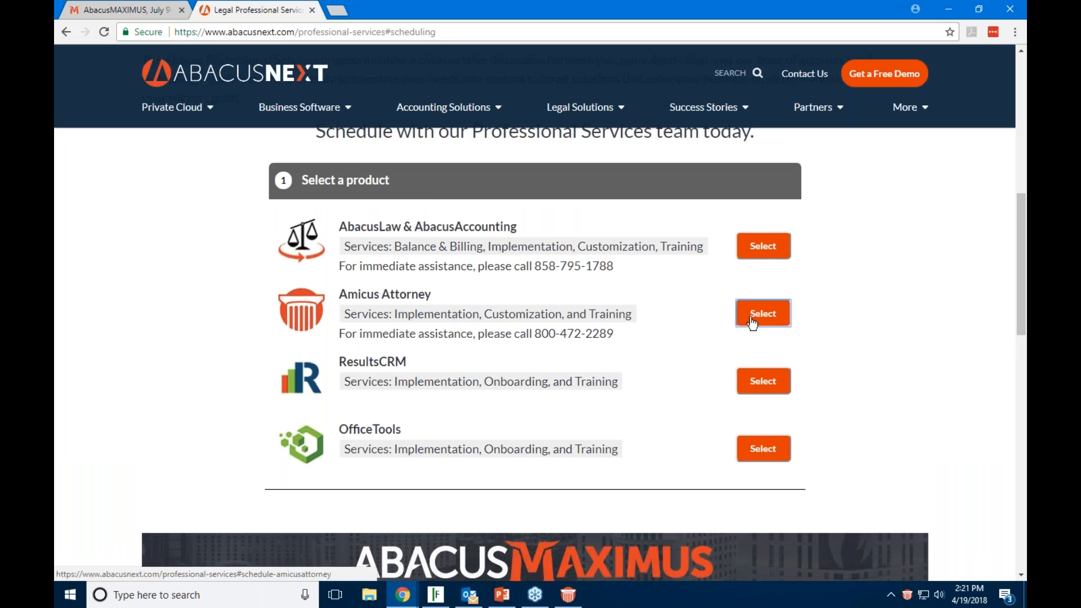
left_click(752, 335)
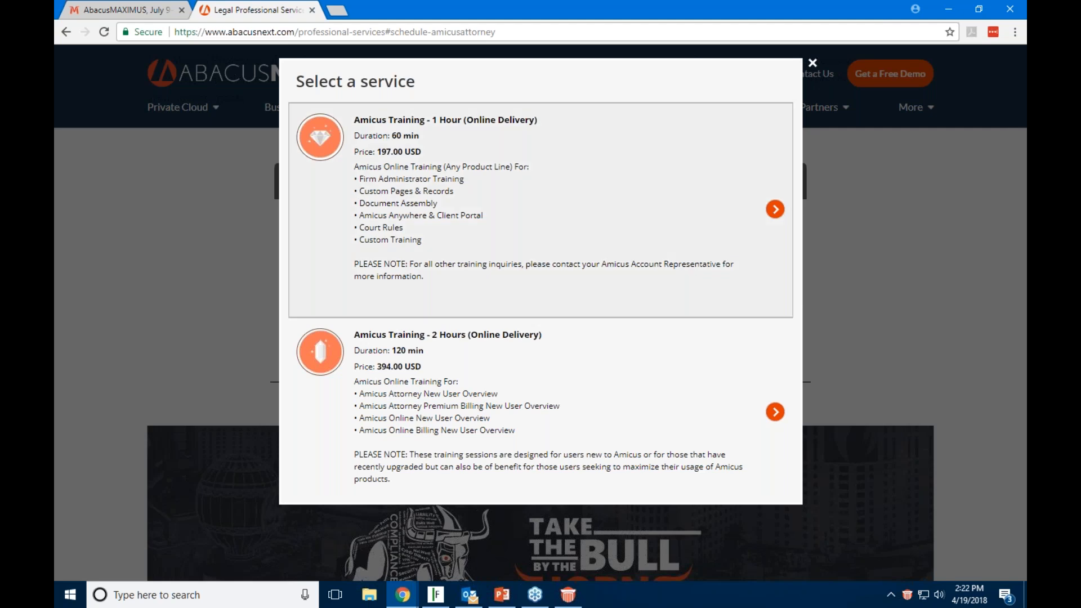
left_click(813, 62)
- Switch back to Amicus Attorney, reopen the Baily re Kipling file, and show its Court Details custom records
left_click(568, 595)
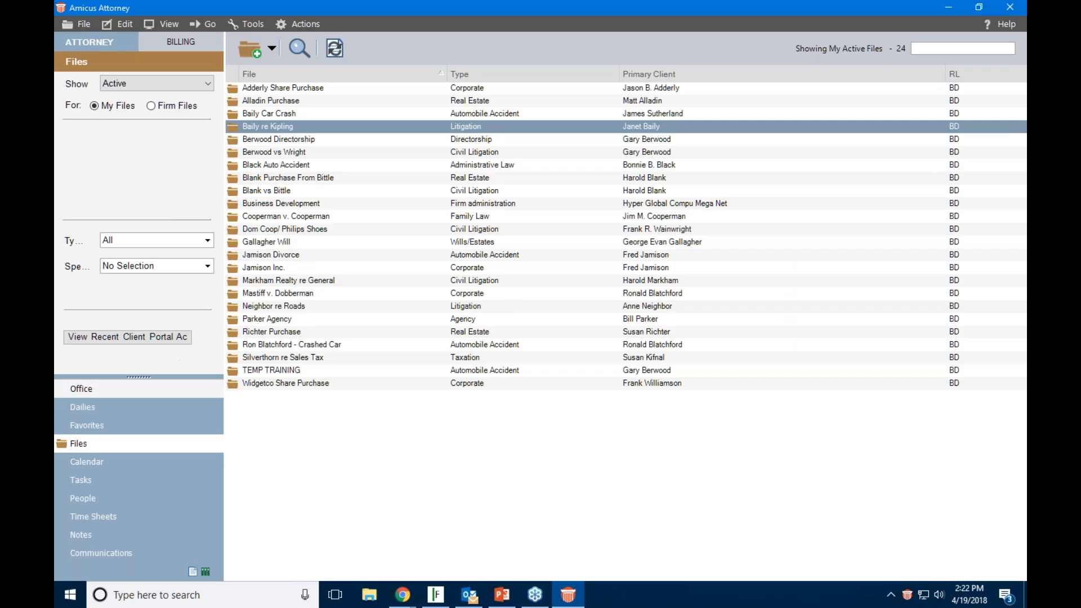
left_click(300, 126)
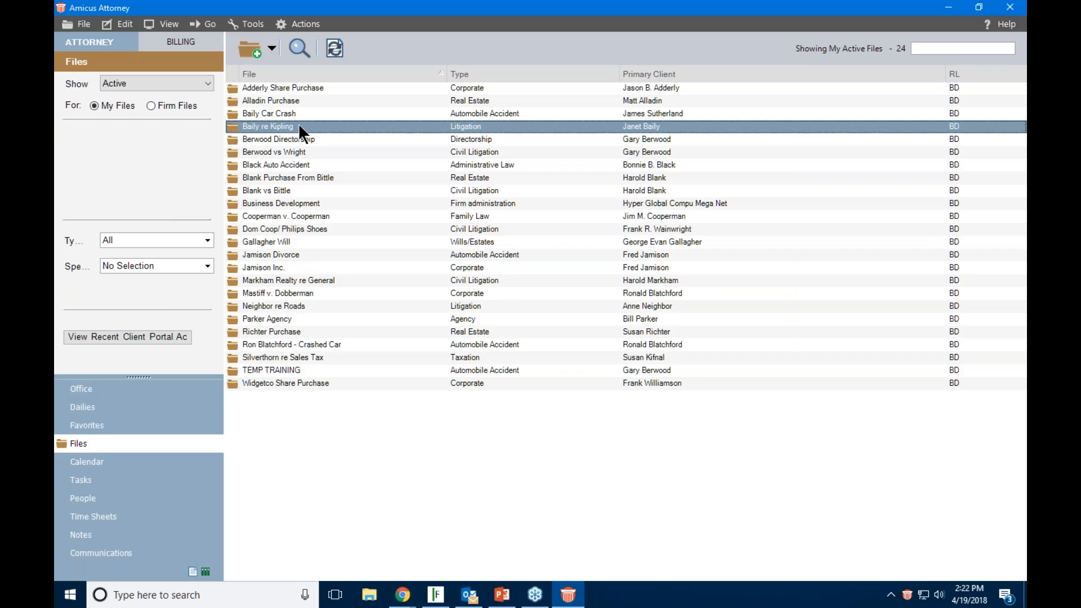
double_click(300, 127)
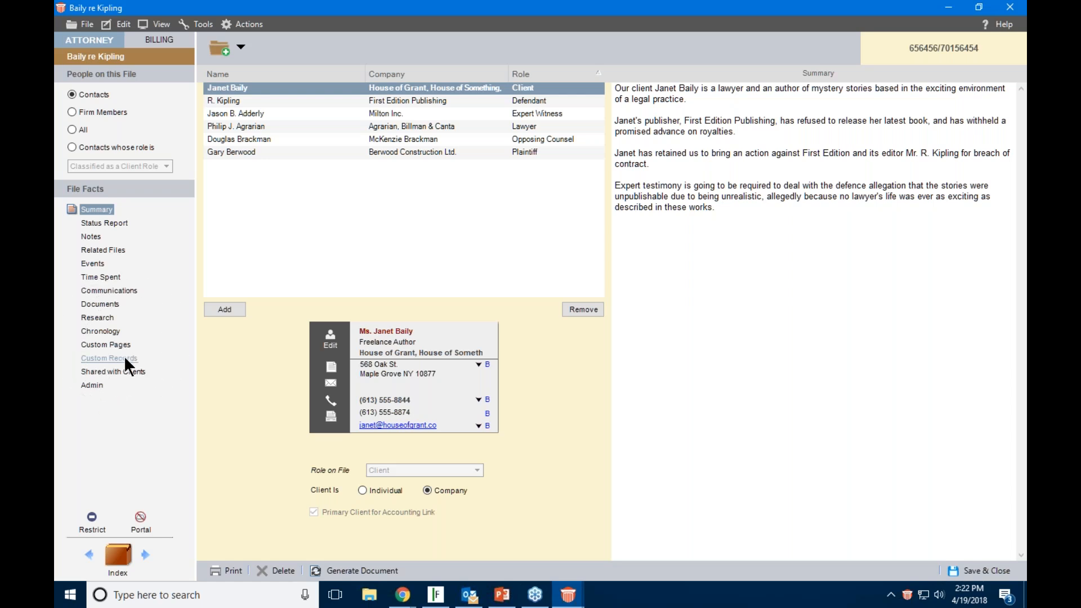
left_click(128, 359)
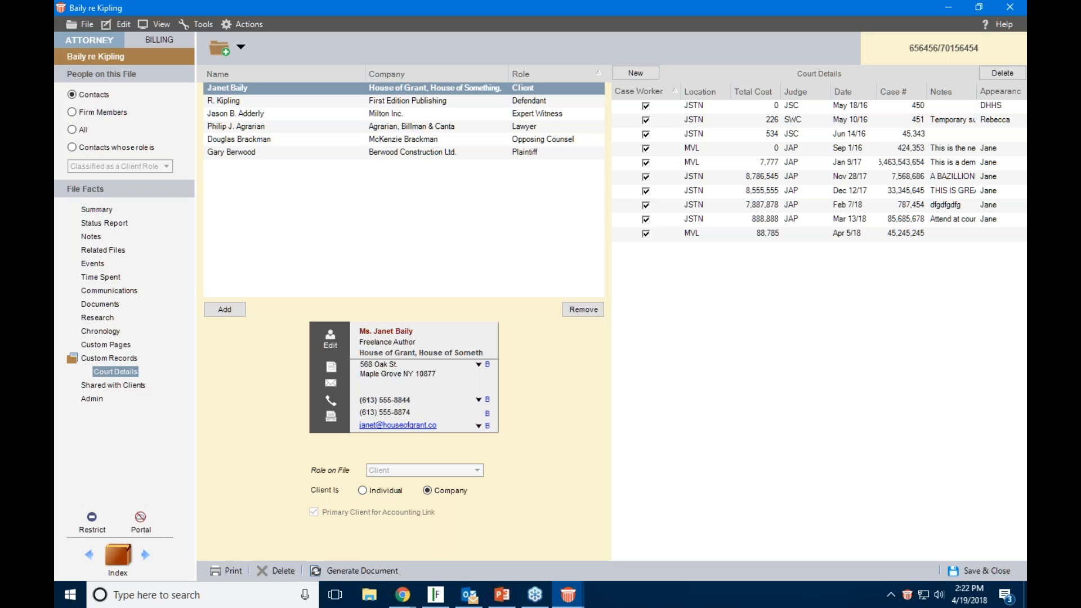
- Start a new Court Details record with the date Apr 5/2018 and case number 45454
left_click(639, 76)
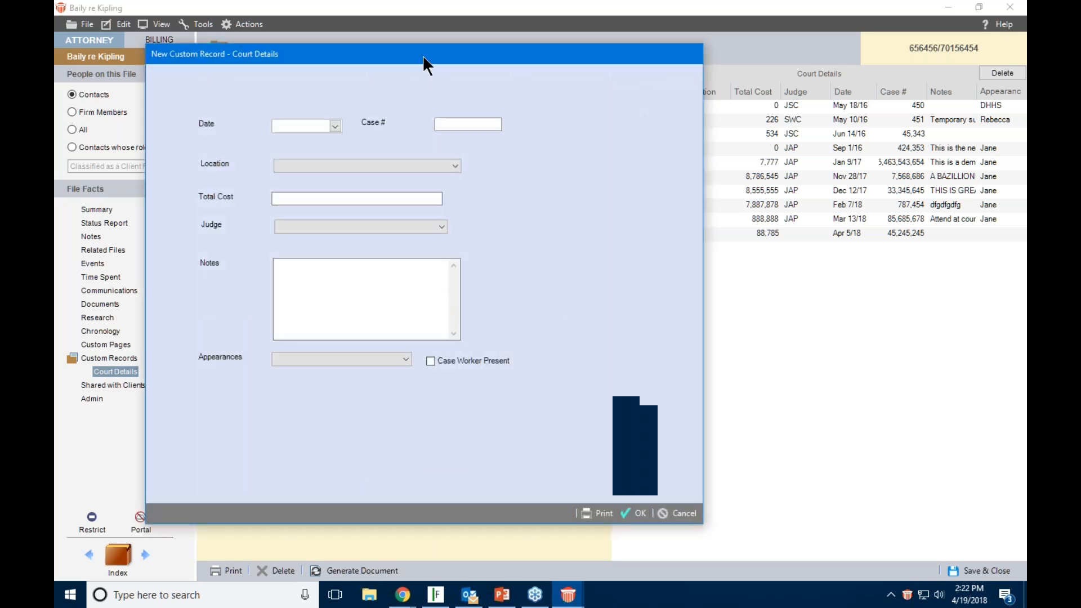
left_click_drag(424, 56, 579, 80)
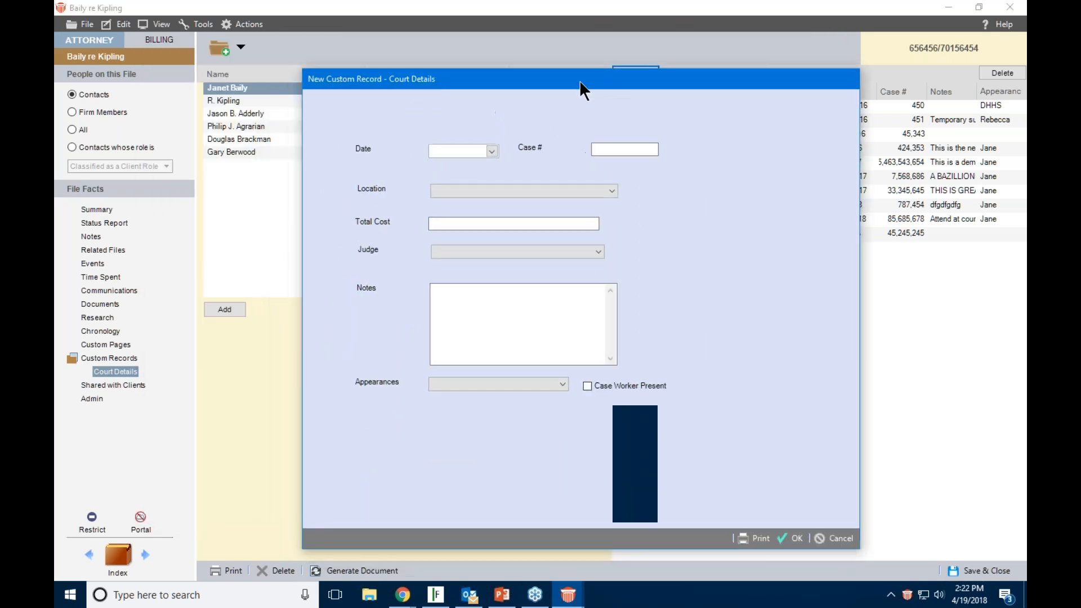
left_click(493, 151)
left_click(465, 198)
left_click(654, 150)
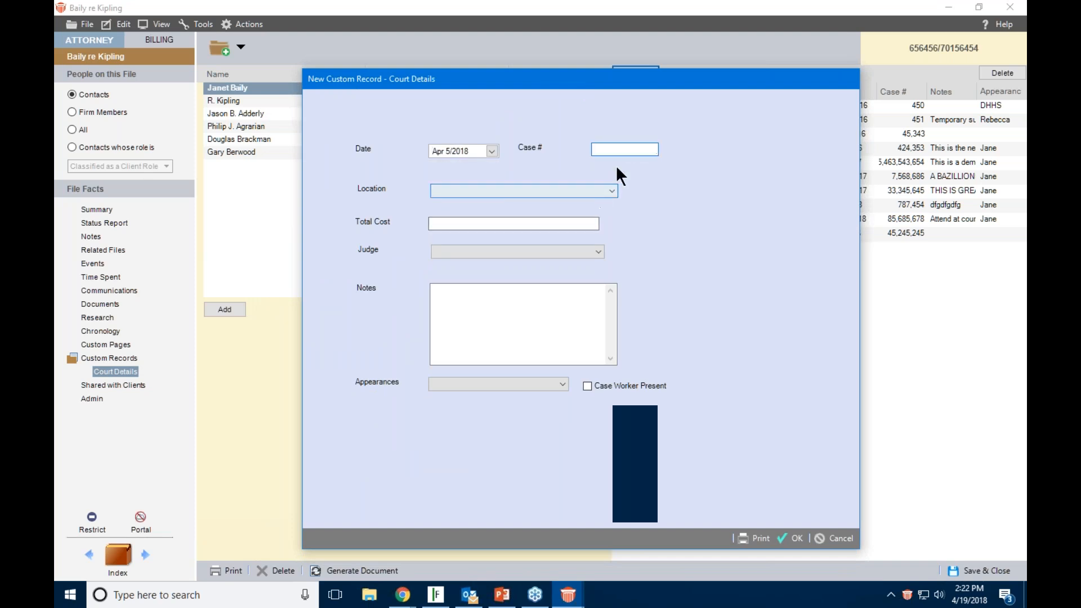
type("45454")
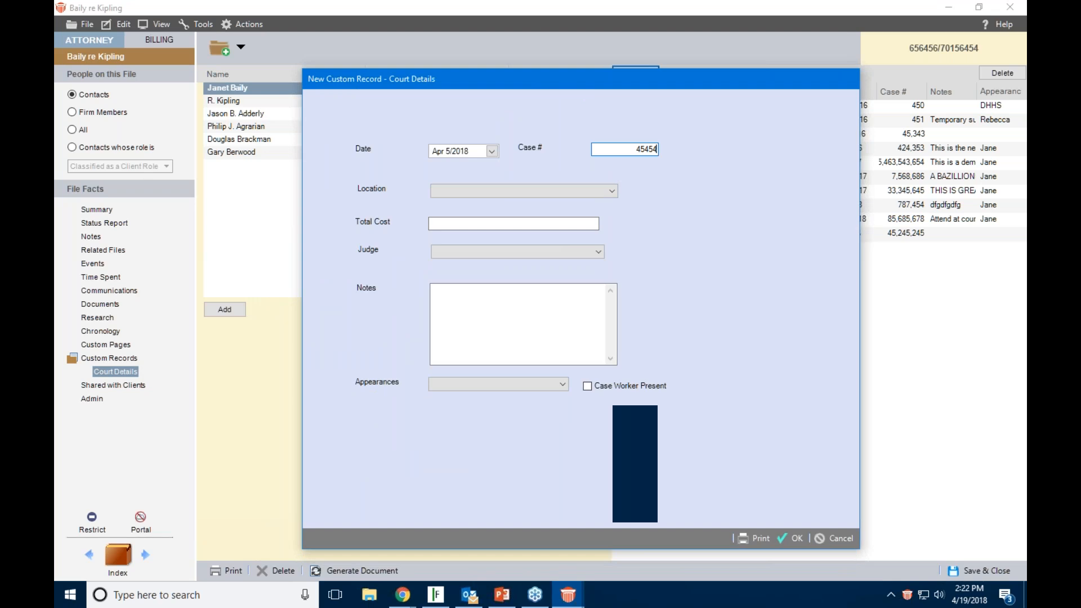
- Set the record's location to JSTN and its total cost to 8,888
left_click(555, 191)
left_click(504, 194)
left_click(488, 209)
left_click(489, 217)
type("8")
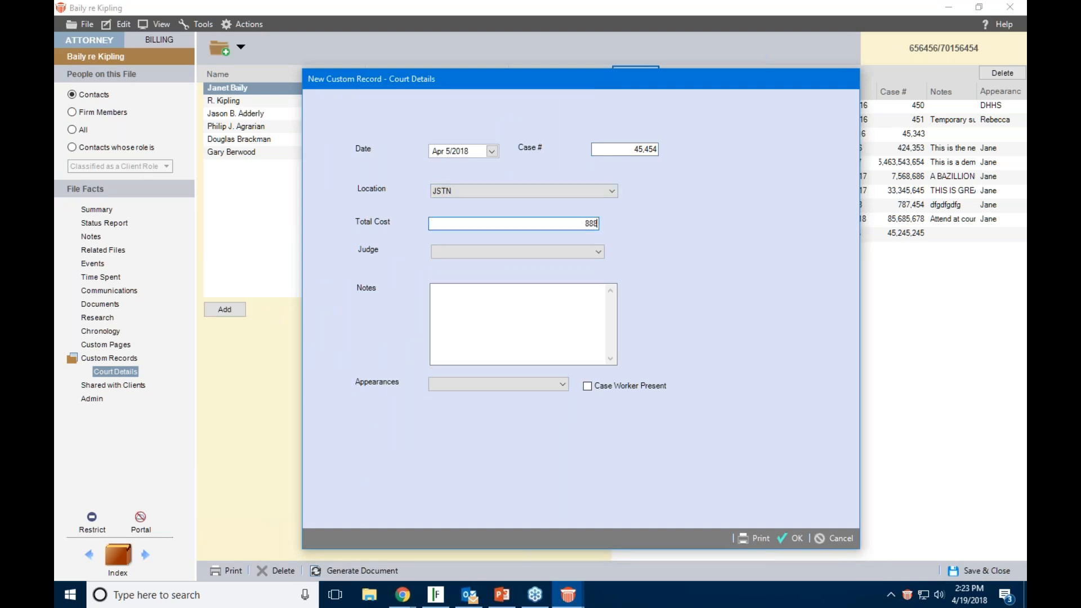
type(",888")
- Set the judge to SWC, choose the person appearing, mark the case worker as present, and save the Court Details record
left_click(507, 251)
left_click(501, 279)
left_click(490, 309)
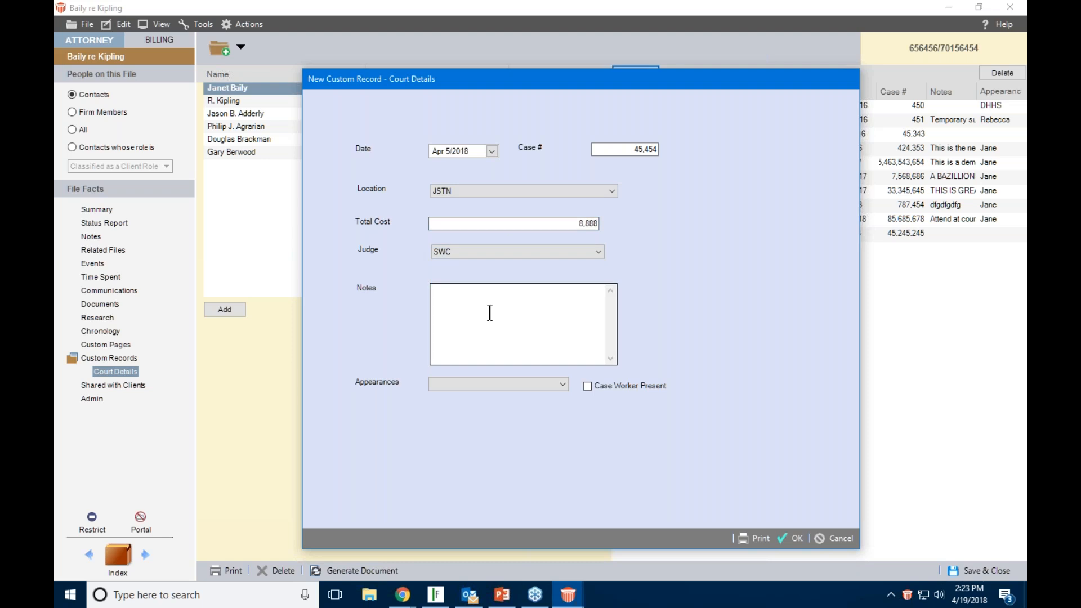
left_click(496, 384)
left_click(489, 404)
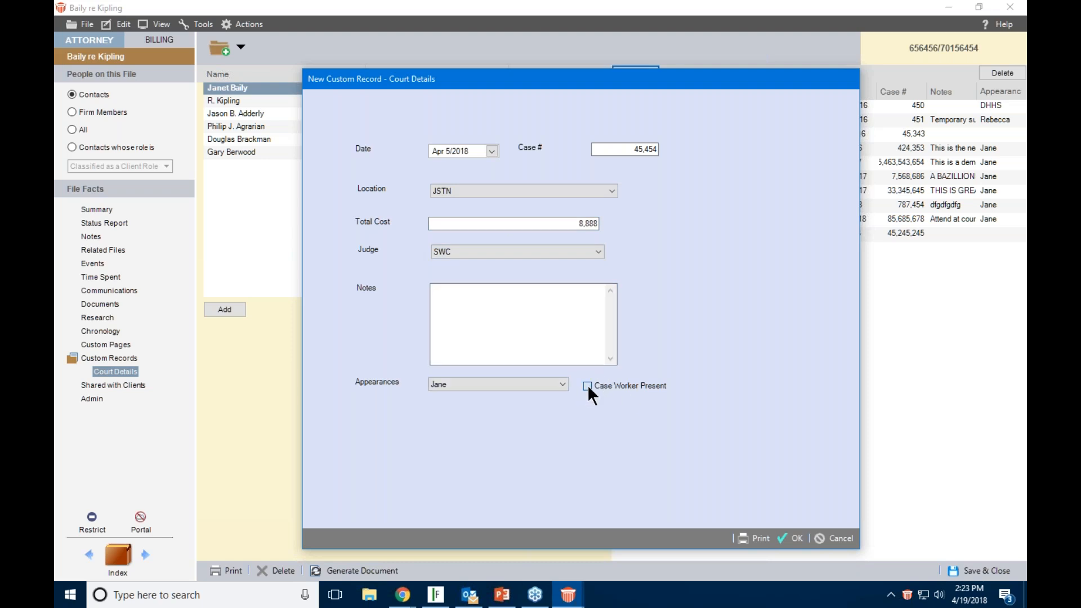
left_click(794, 539)
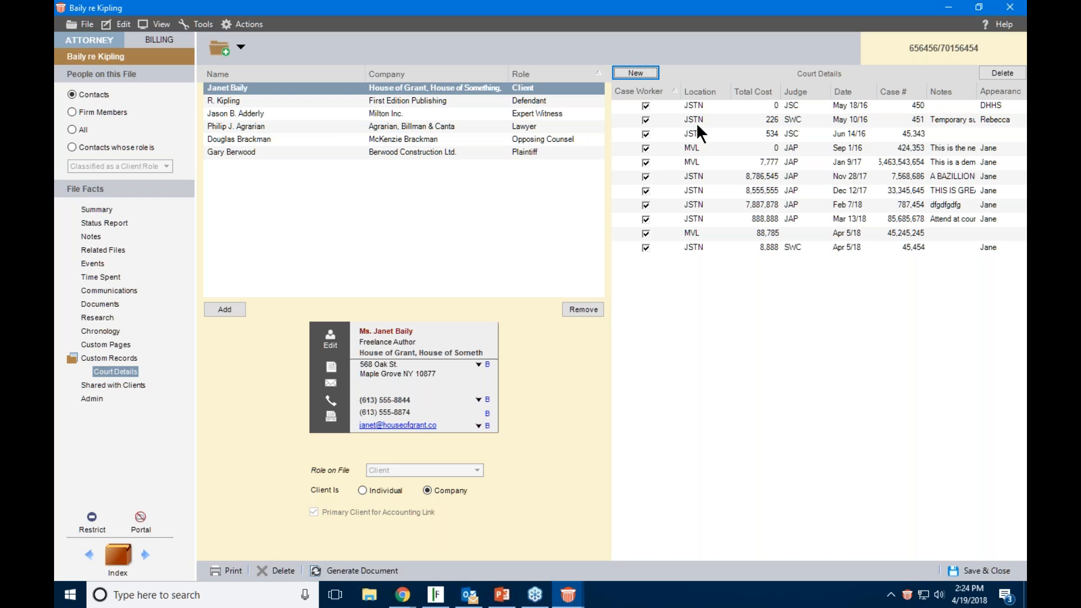
- Switch to the PowerPoint presentation
key("alt+Tab")
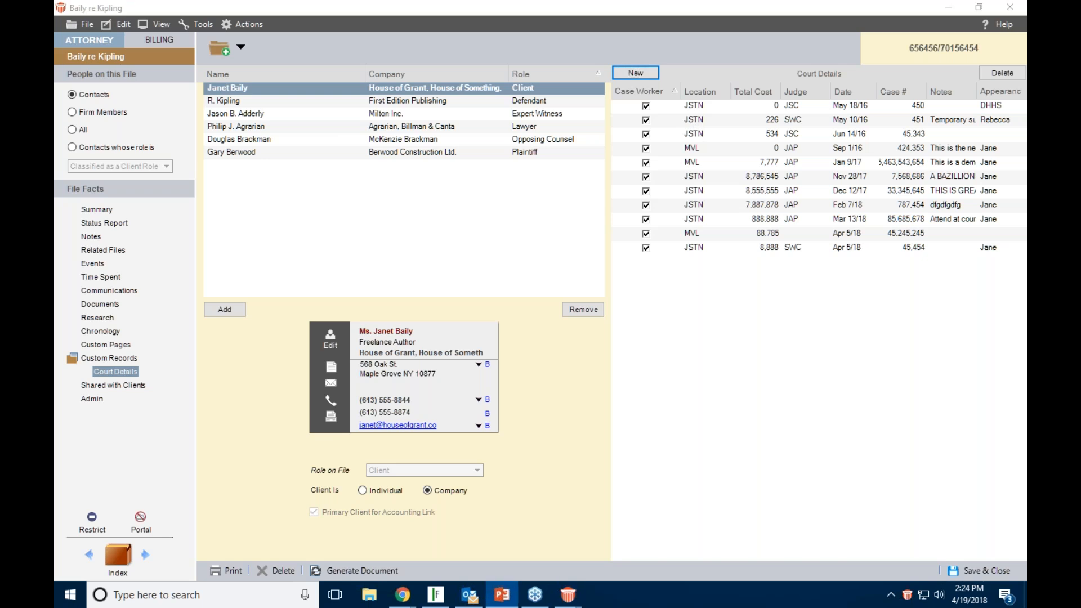